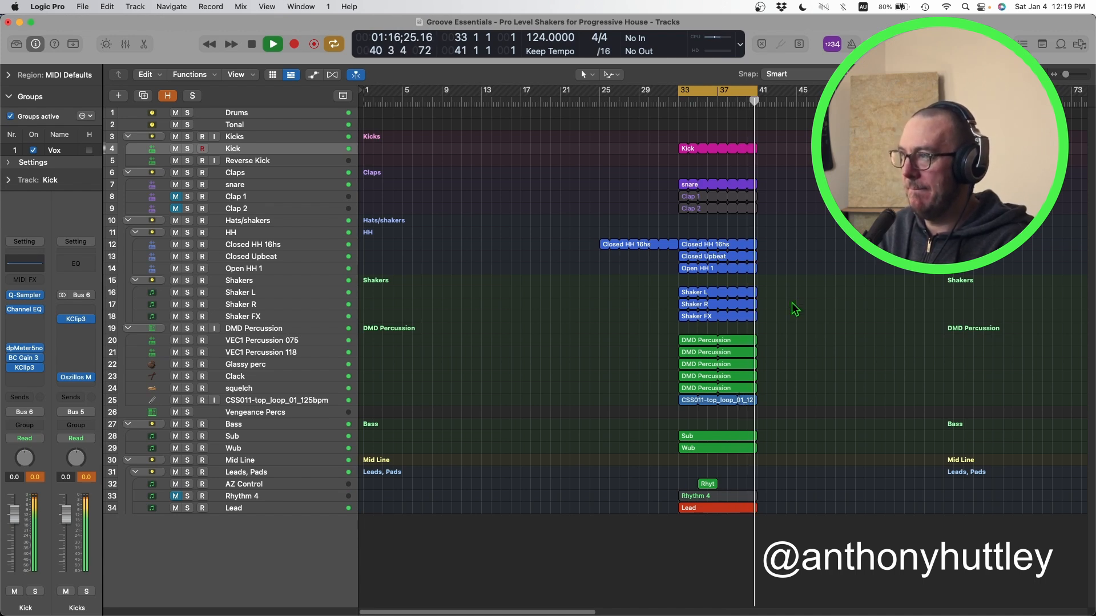
Stop the full-mix playback and audition the Lead track on its own in solo.
key("space")
right_click(792, 301)
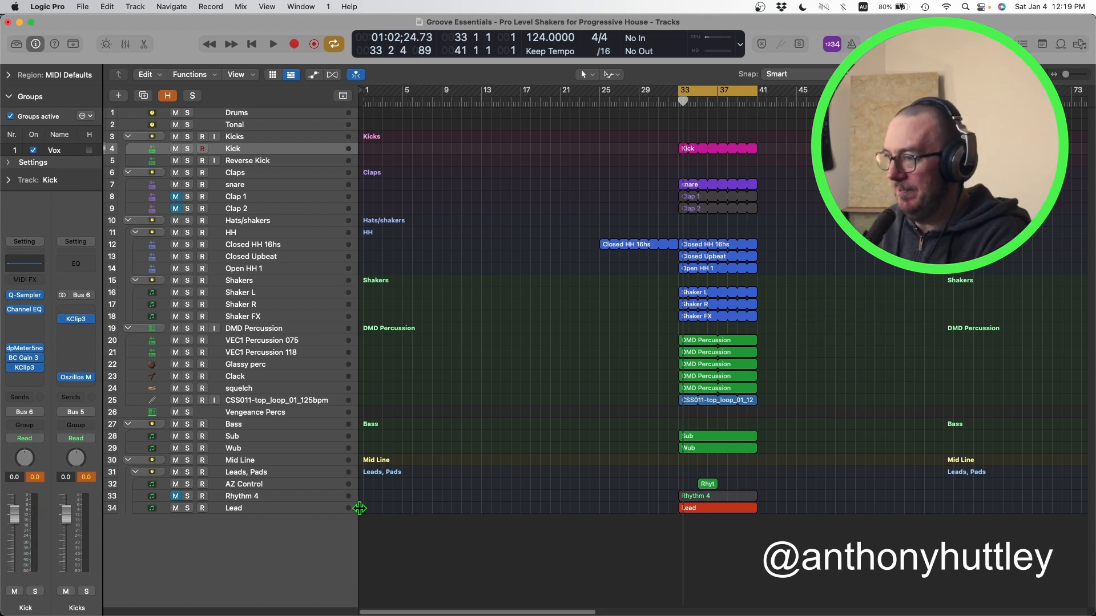
left_click(189, 508)
key("space")
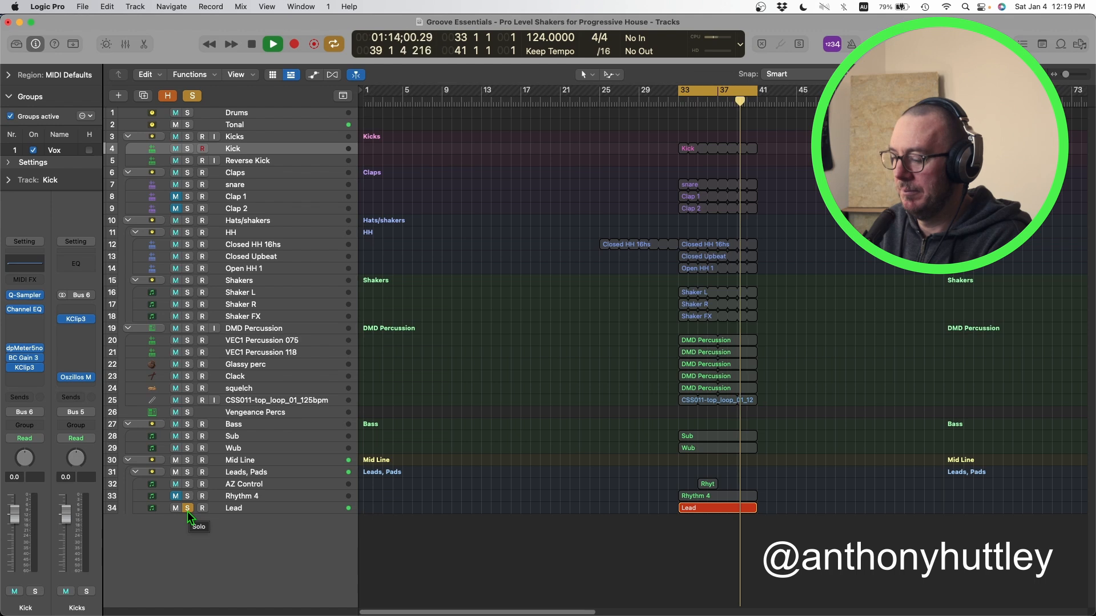
key("space")
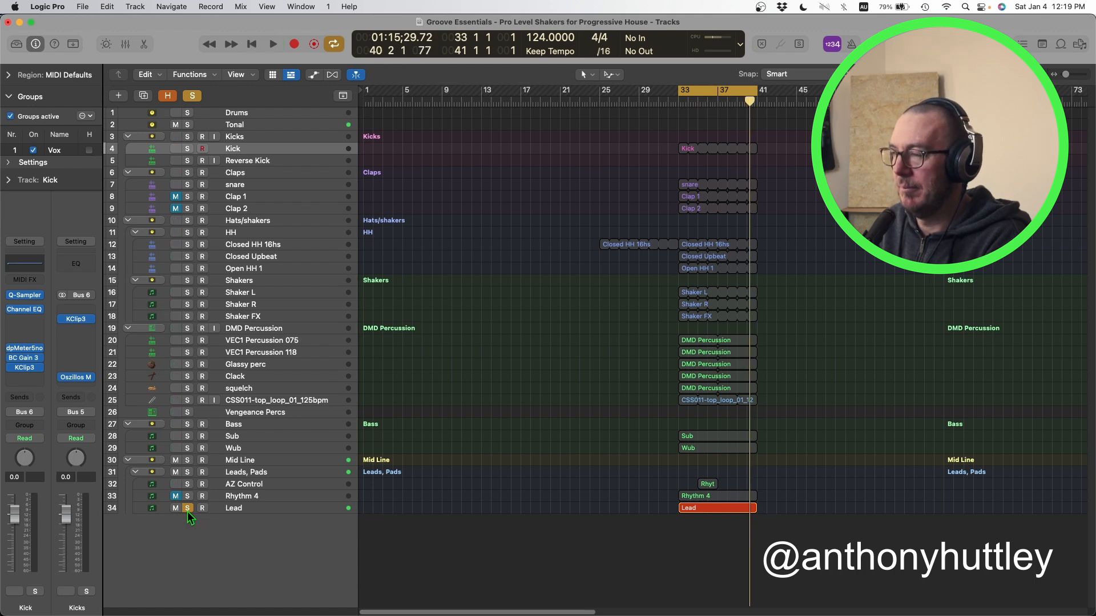
left_click(188, 509)
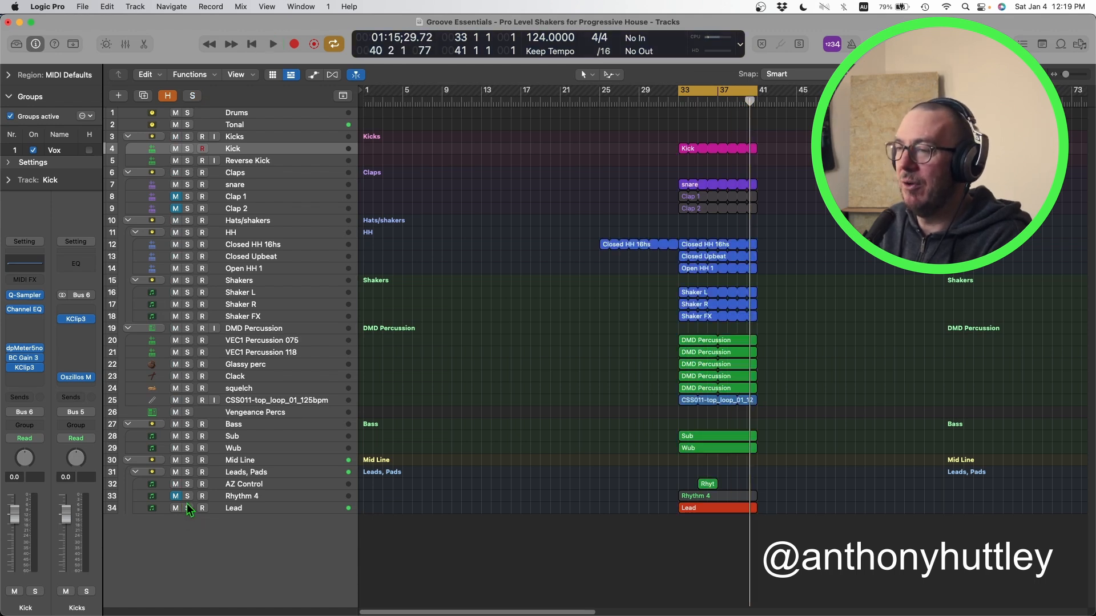
Solo the Rhythm 4 track and listen to its part.
left_click(187, 496)
key("space")
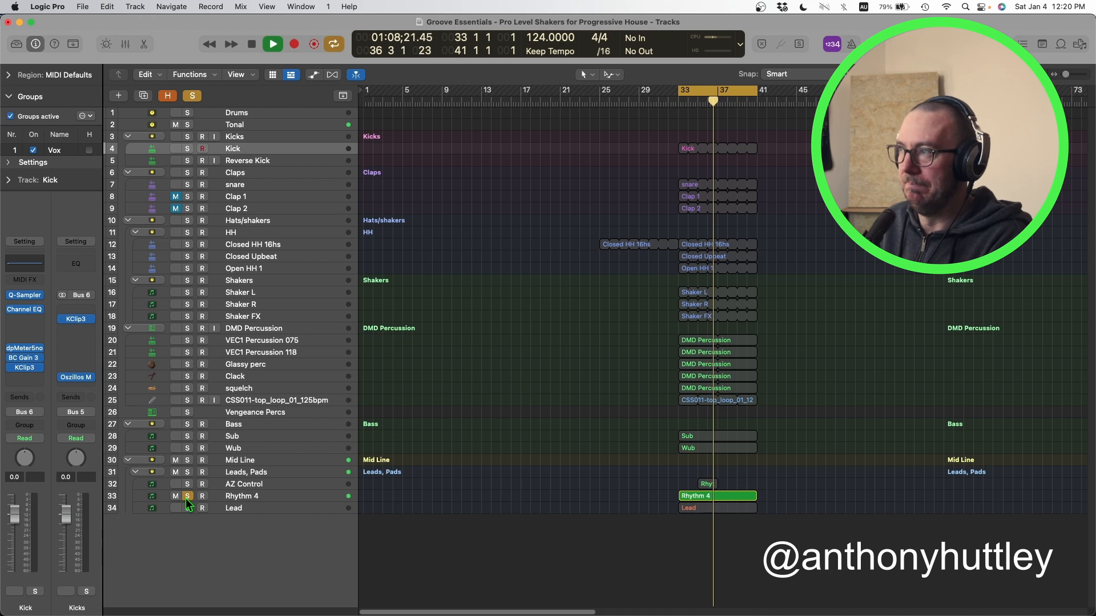
key("space")
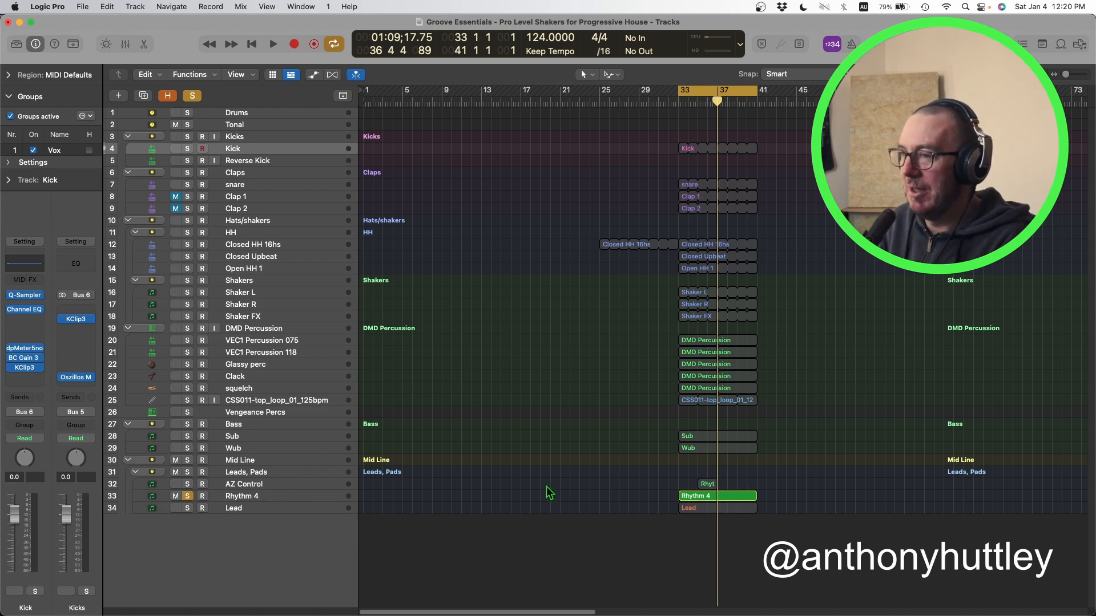
left_click(244, 497)
key("shift+space")
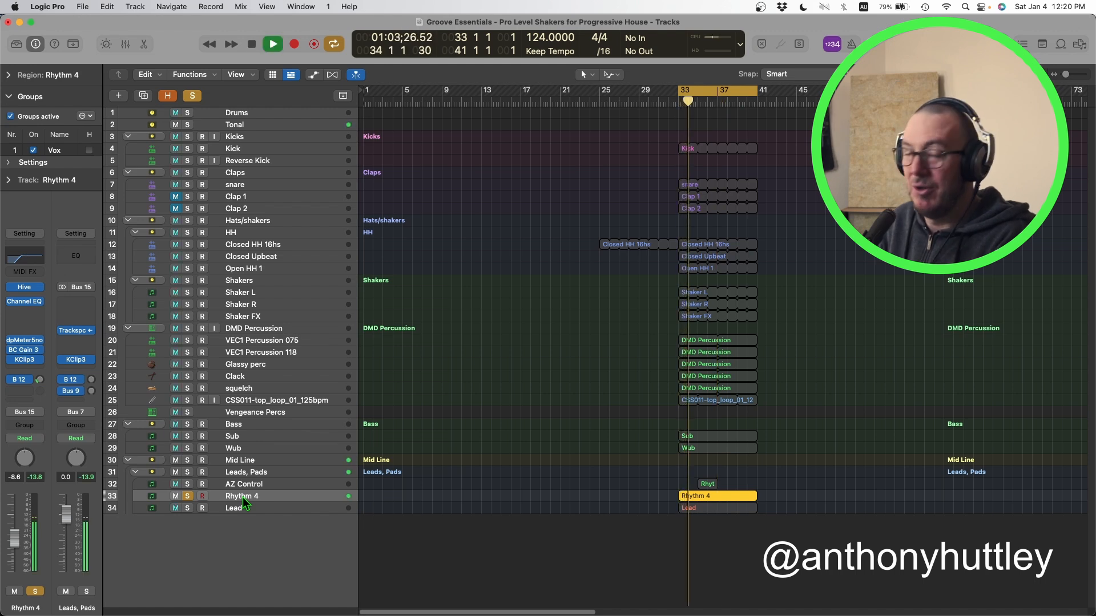
key("space")
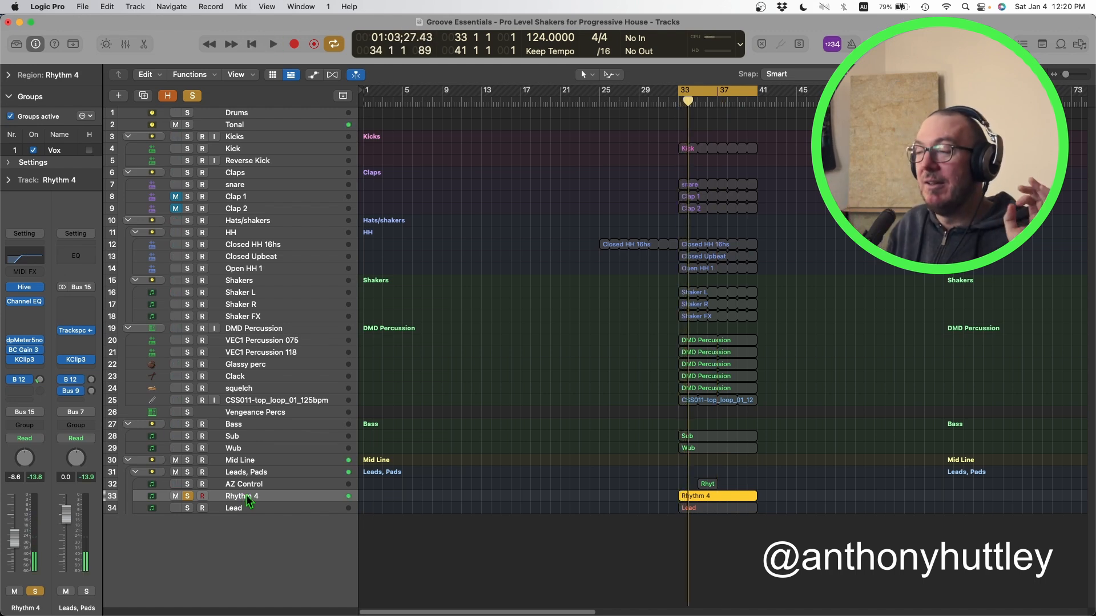
Switch the solo from Rhythm 4 to Lead, listen to the lead again, and clear the solo.
left_click(187, 507)
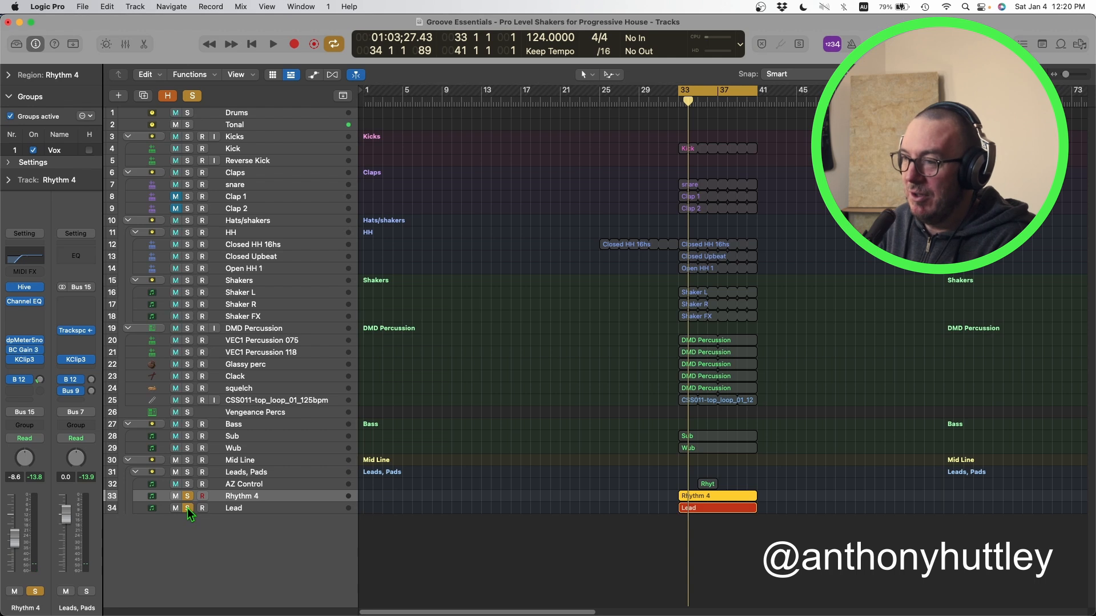
left_click(187, 495)
key("space")
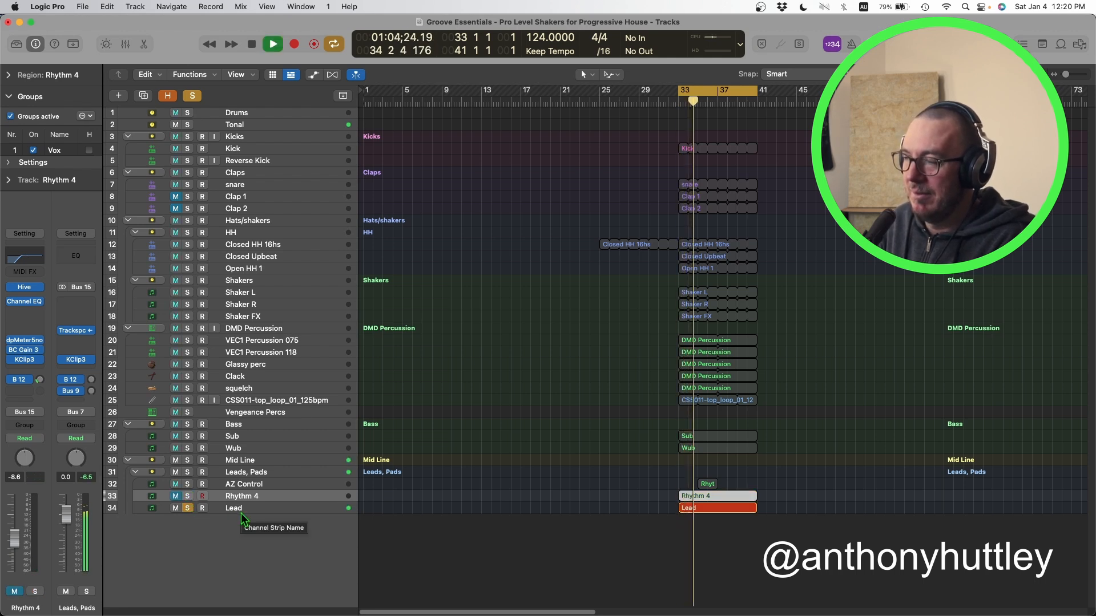
key("space")
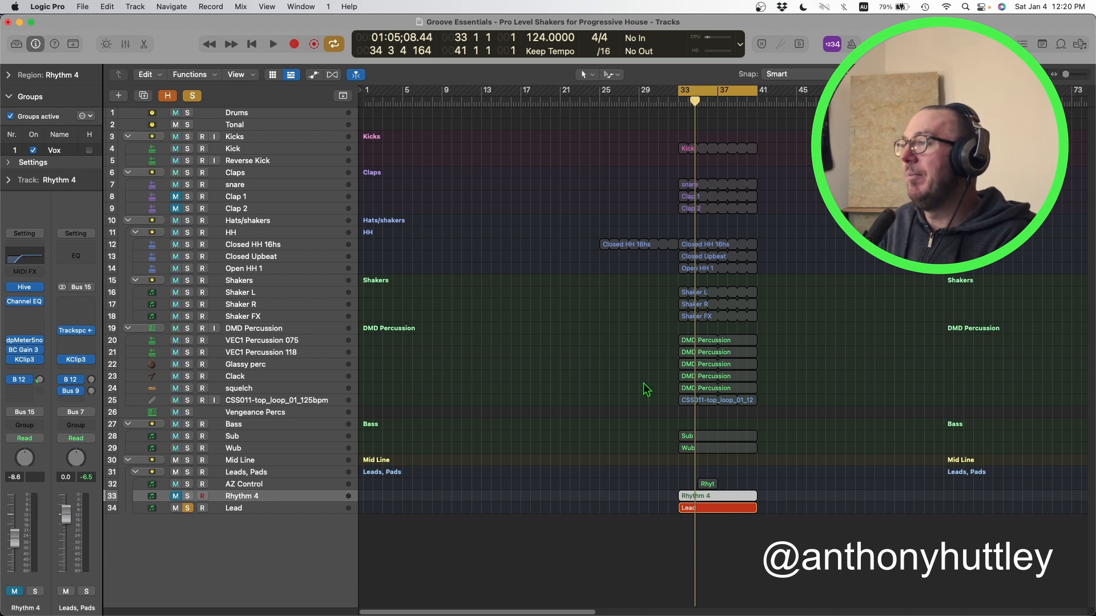
left_click(188, 508)
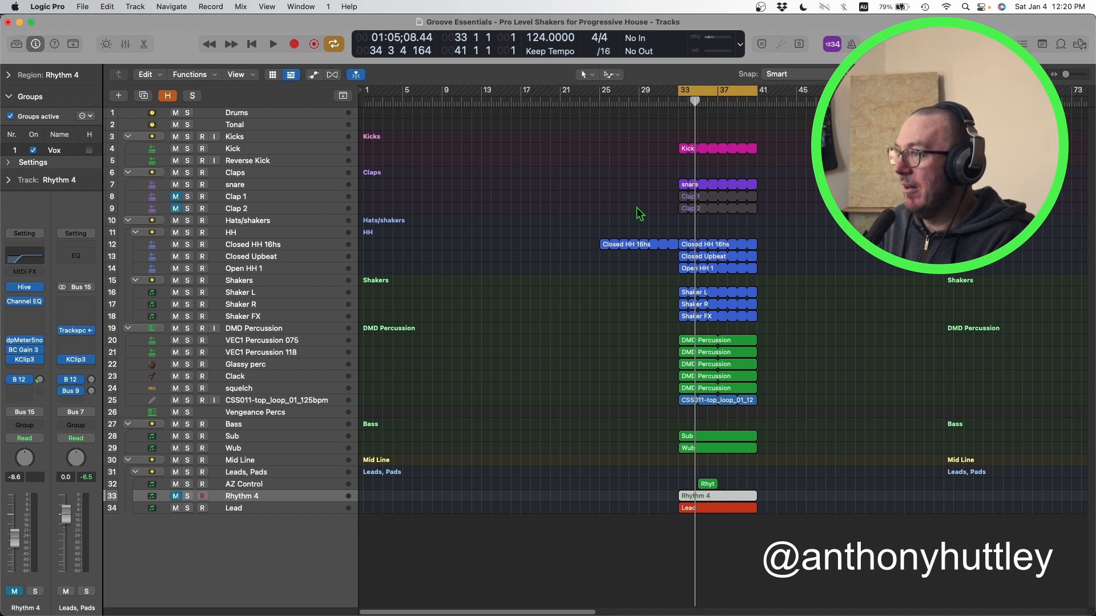
left_click(689, 92)
left_click(682, 95)
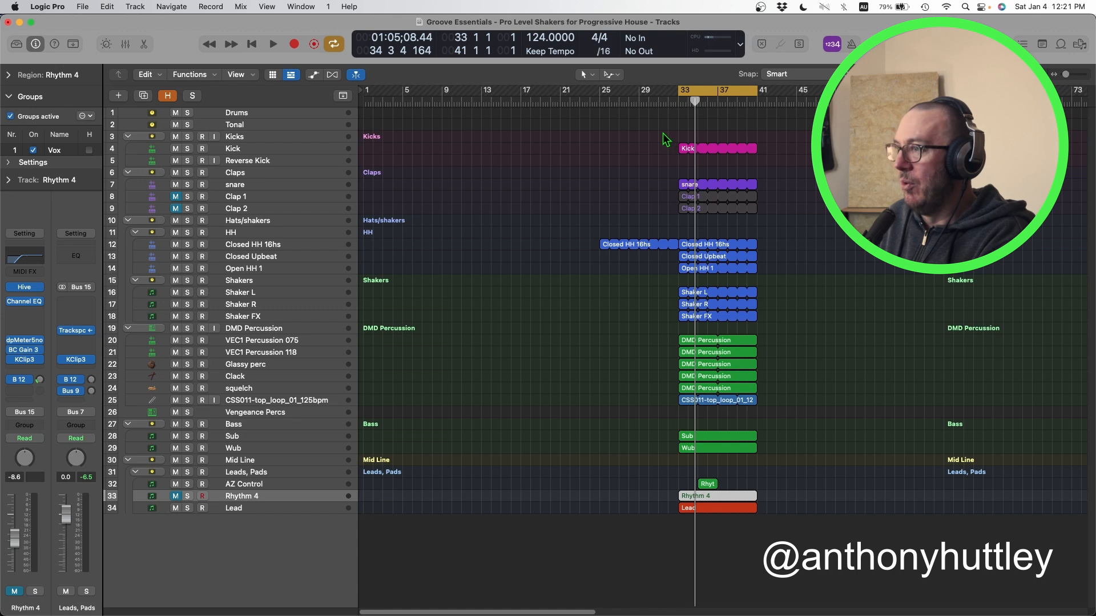
left_click(187, 114)
left_click(188, 114)
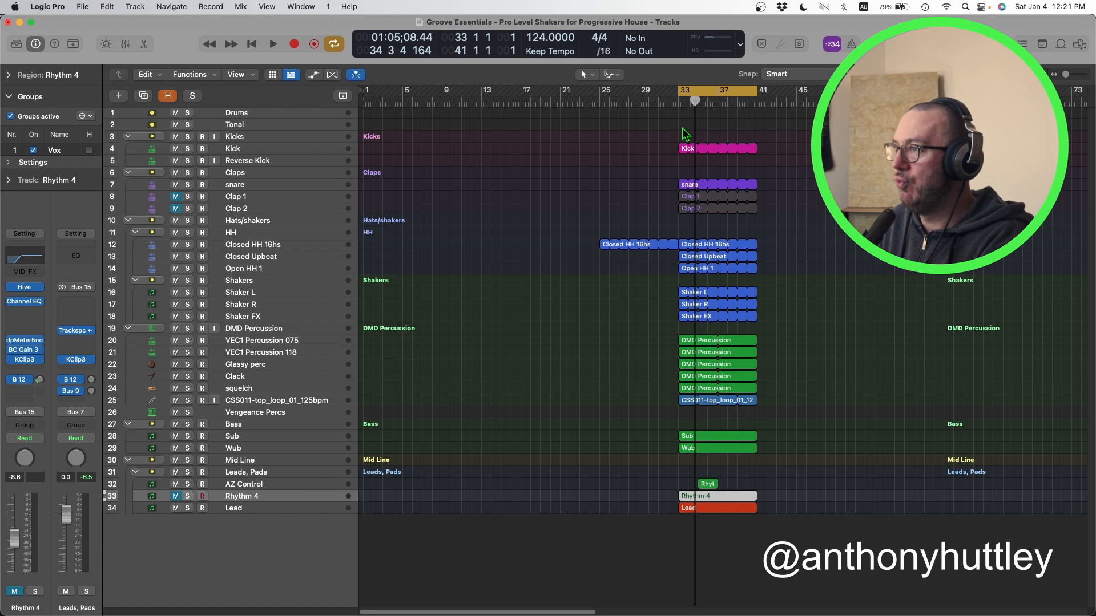
Copy the drum and percussion regions from bar 33 to bars 1, 9, 17 and 25, and undo the bar 25 copy.
left_click_drag(682, 127, 715, 392)
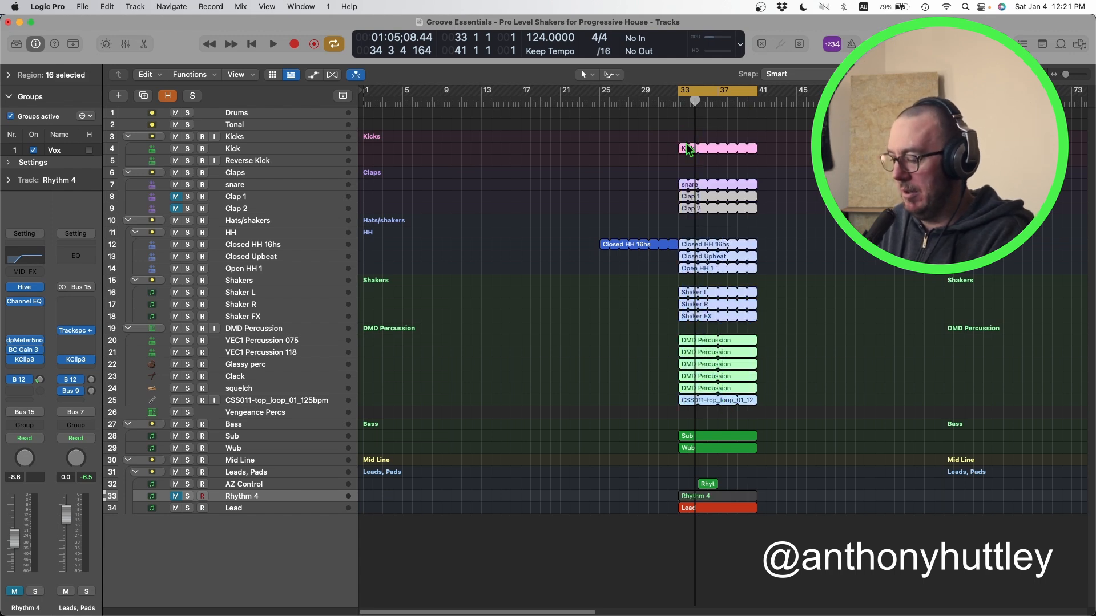
left_click_drag(684, 147, 605, 153)
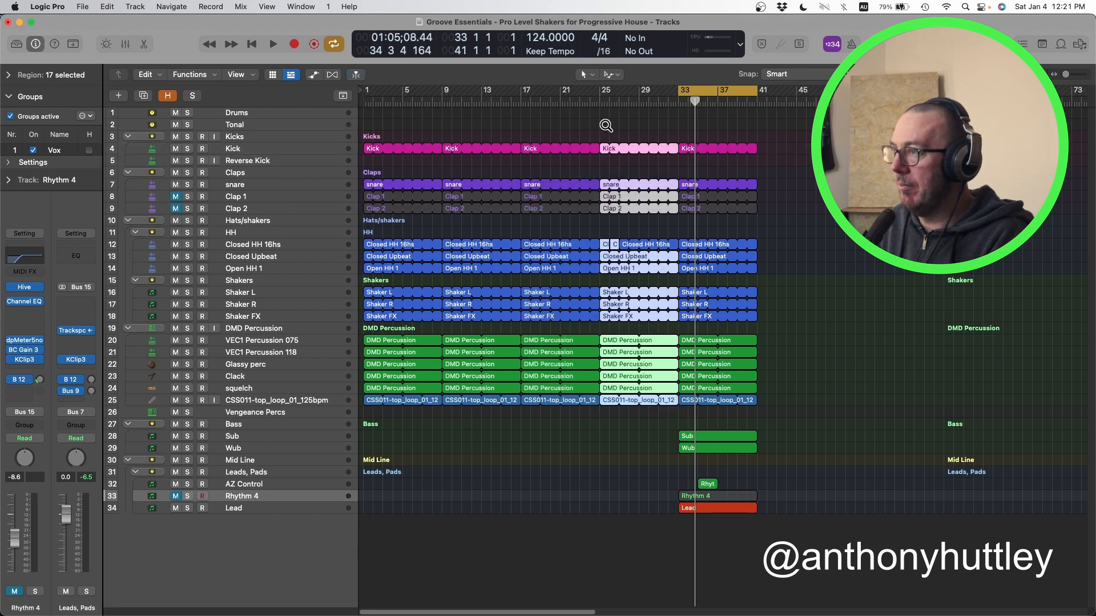
left_click(604, 167)
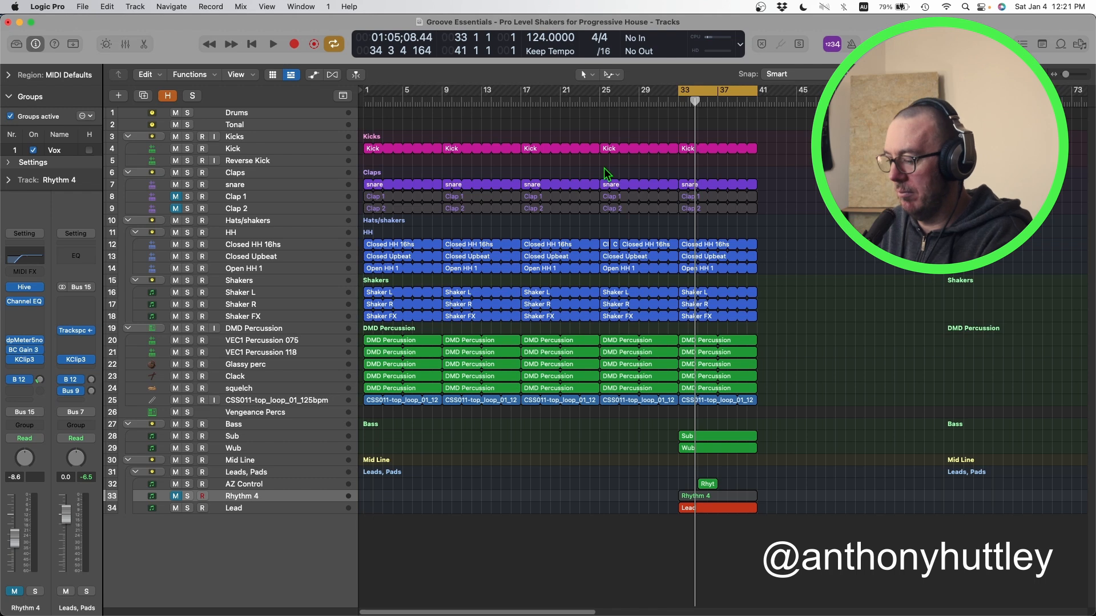
key("super+z")
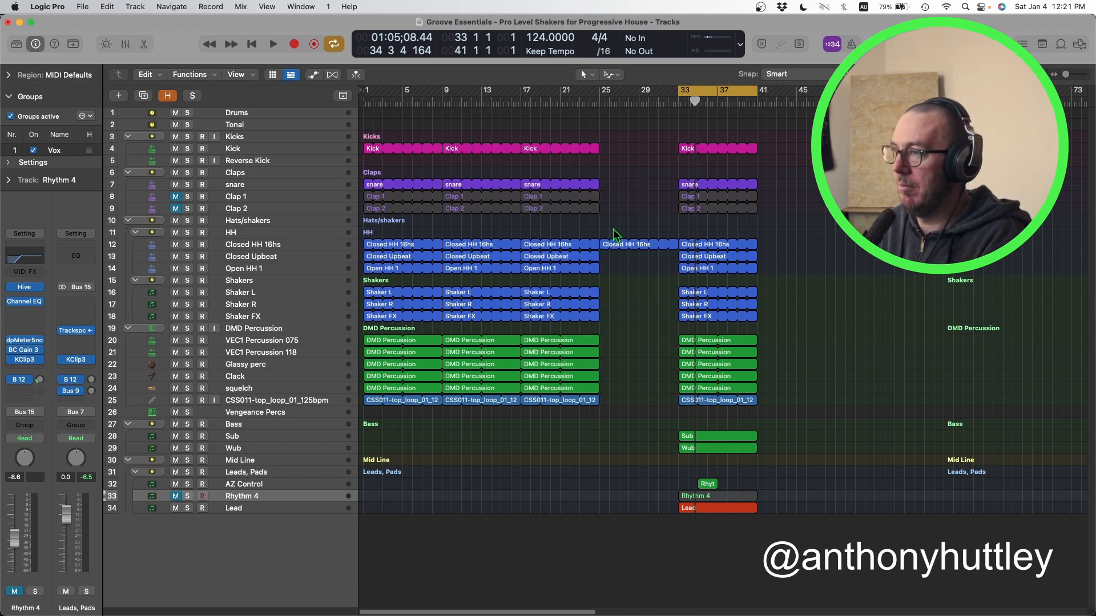
Move the leftover Closed HH 16hs region at bar 25 out of the way to about bar 52.
left_click(604, 244)
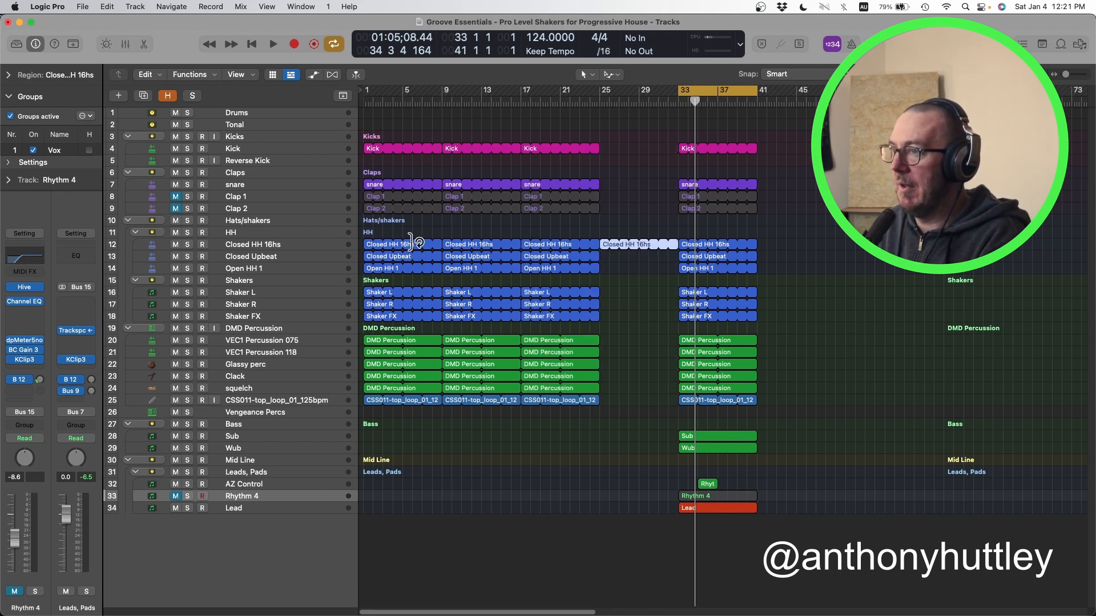
left_click_drag(366, 234, 547, 245)
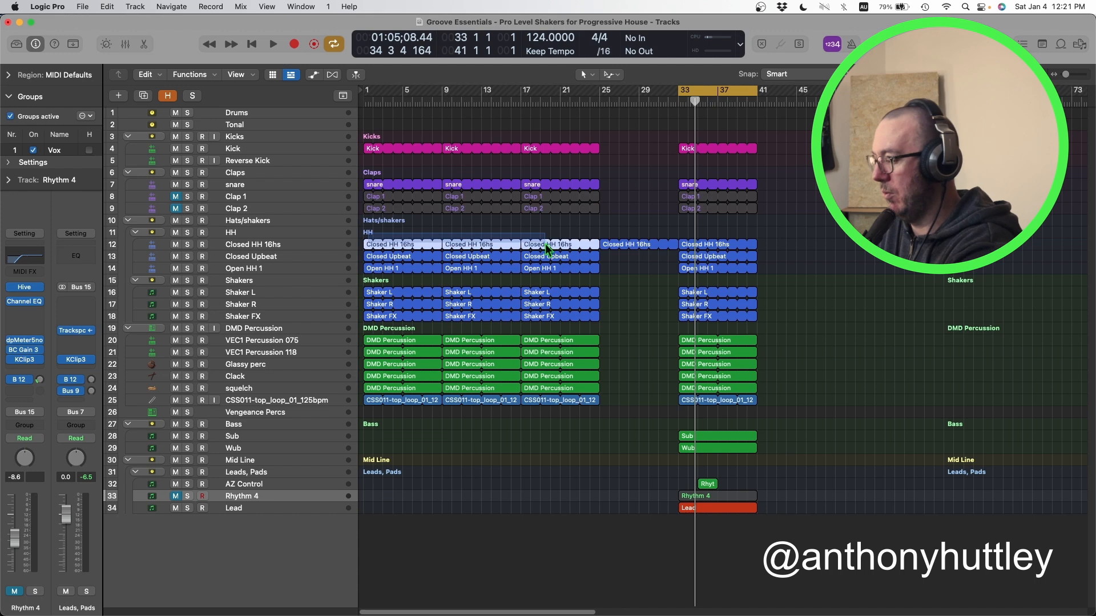
left_click(611, 263)
left_click_drag(607, 245, 873, 253)
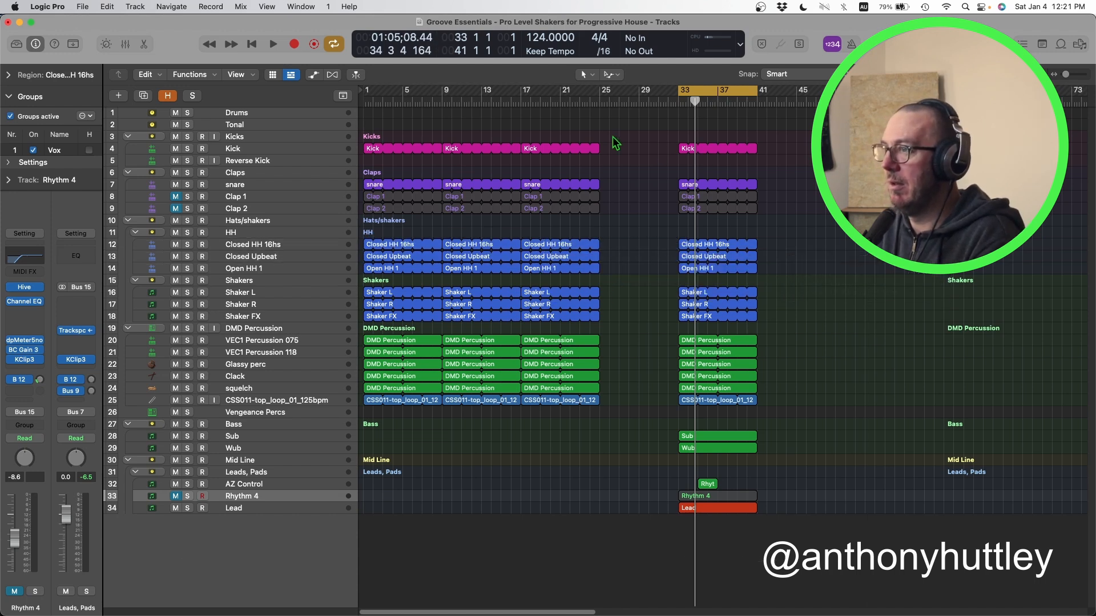
Copy the bar 17 drum and percussion regions, except the Kick, to bar 25.
left_click_drag(523, 172, 594, 404)
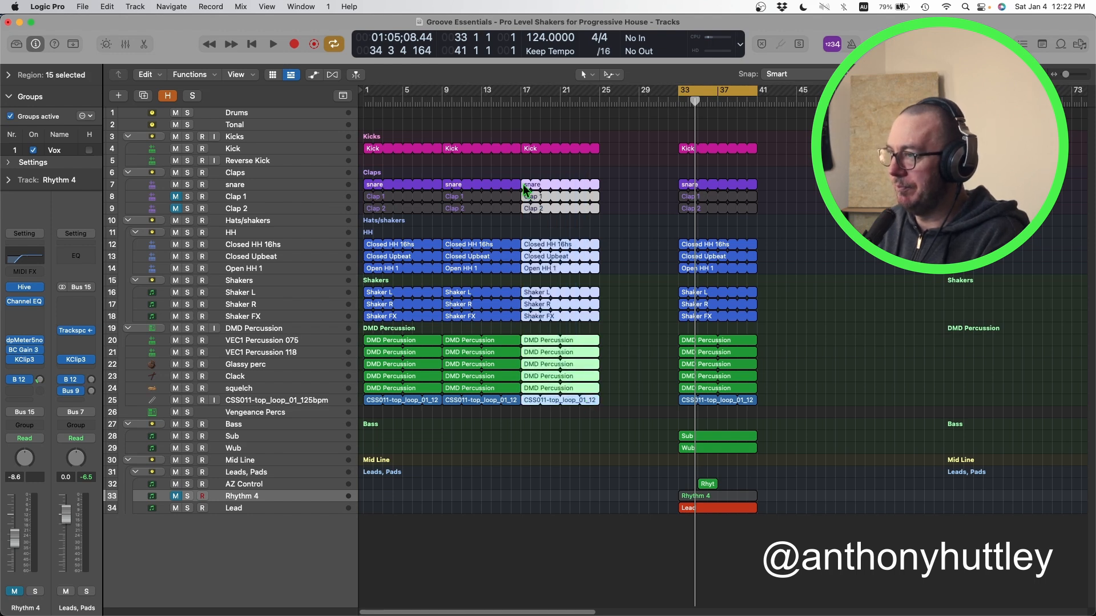
left_click_drag(526, 189, 617, 165)
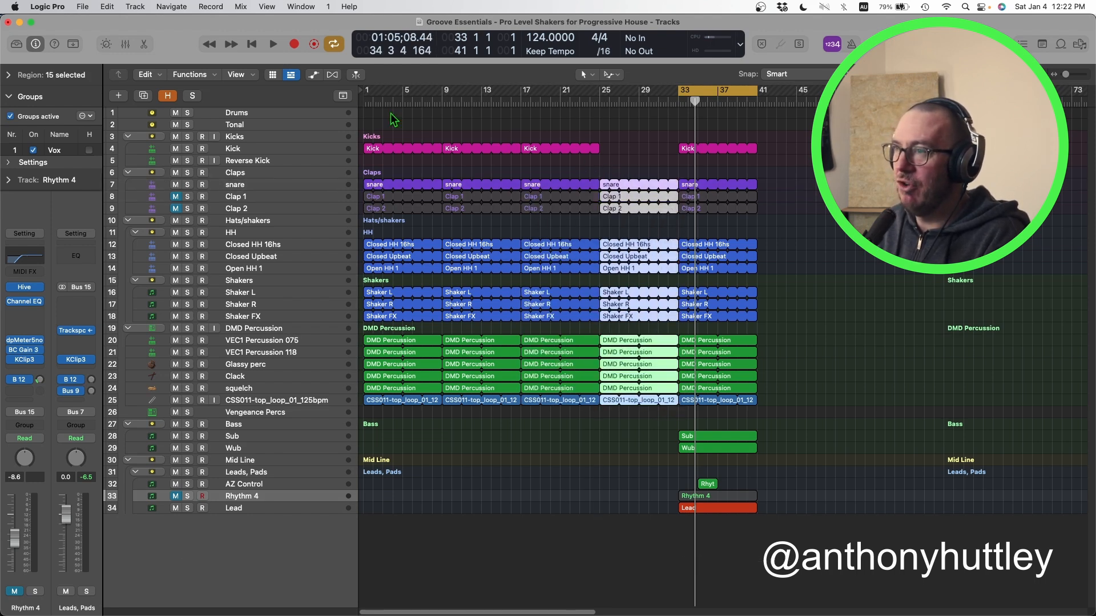
left_click(633, 137)
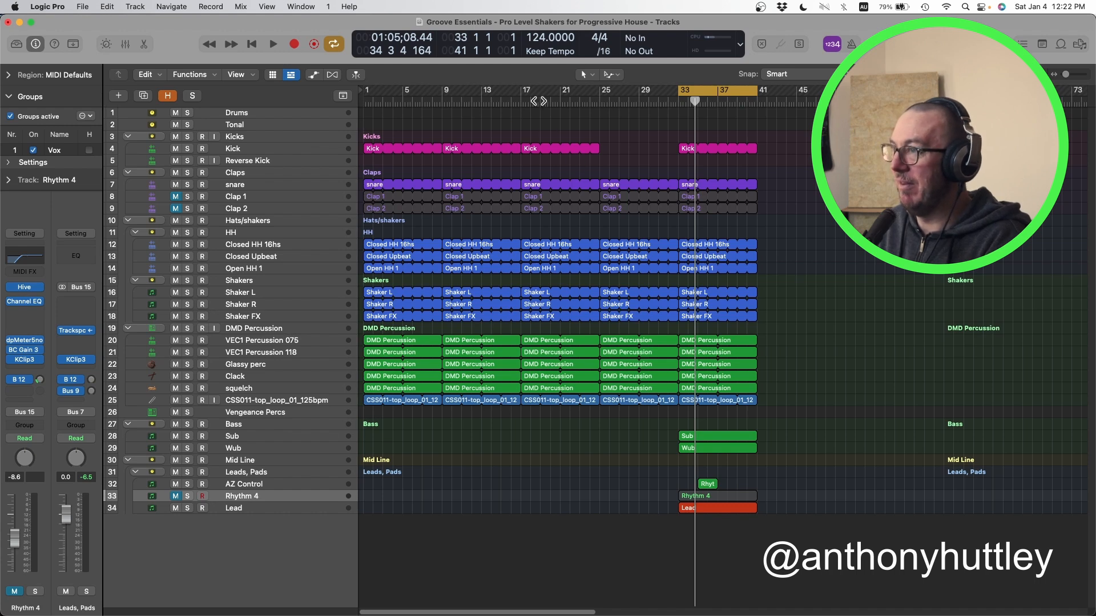
Play the arrangement from around bar 17 to check the drums leading through the kick gap into bar 33.
left_click(515, 101)
key("space")
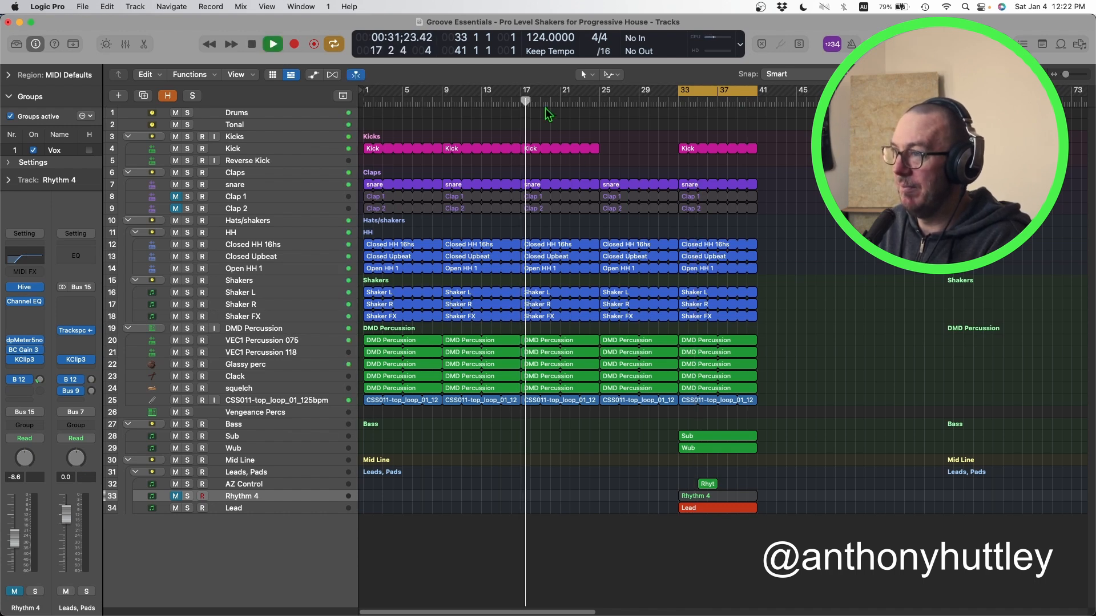
key("space")
key("space")
key("space")
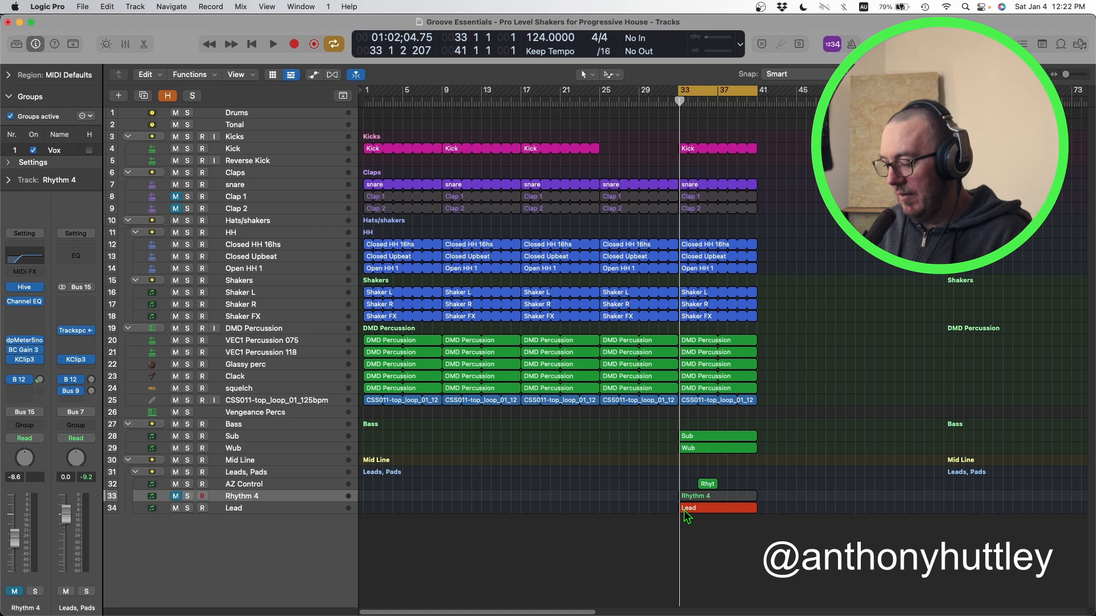
Move the Rhythm 4 region from bar 33 to bar 17 and unmute its track.
left_click_drag(684, 510, 525, 500)
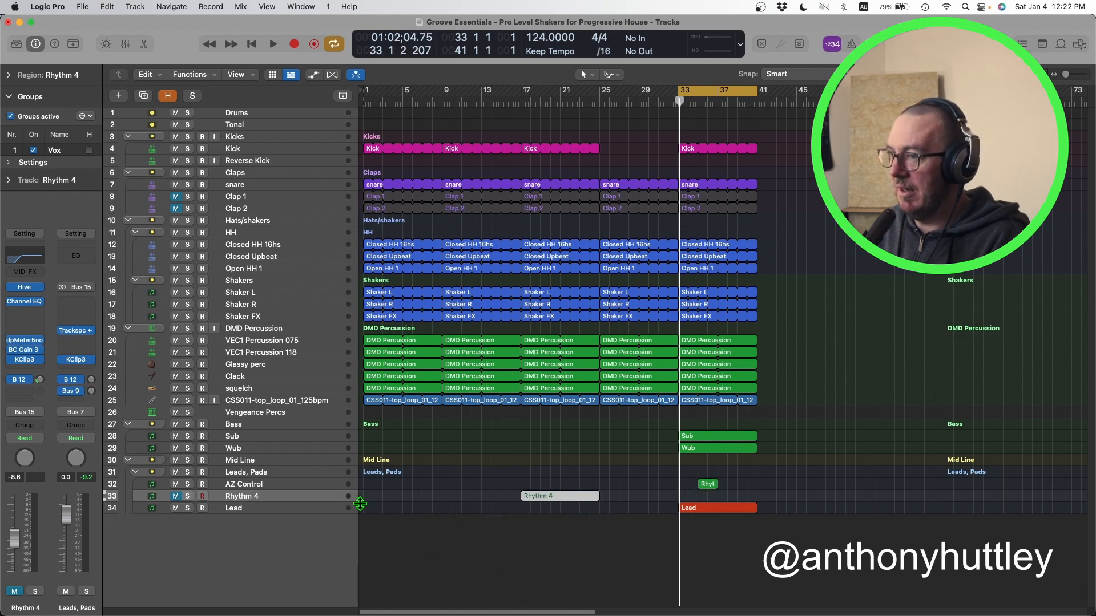
left_click(176, 497)
left_click(424, 436)
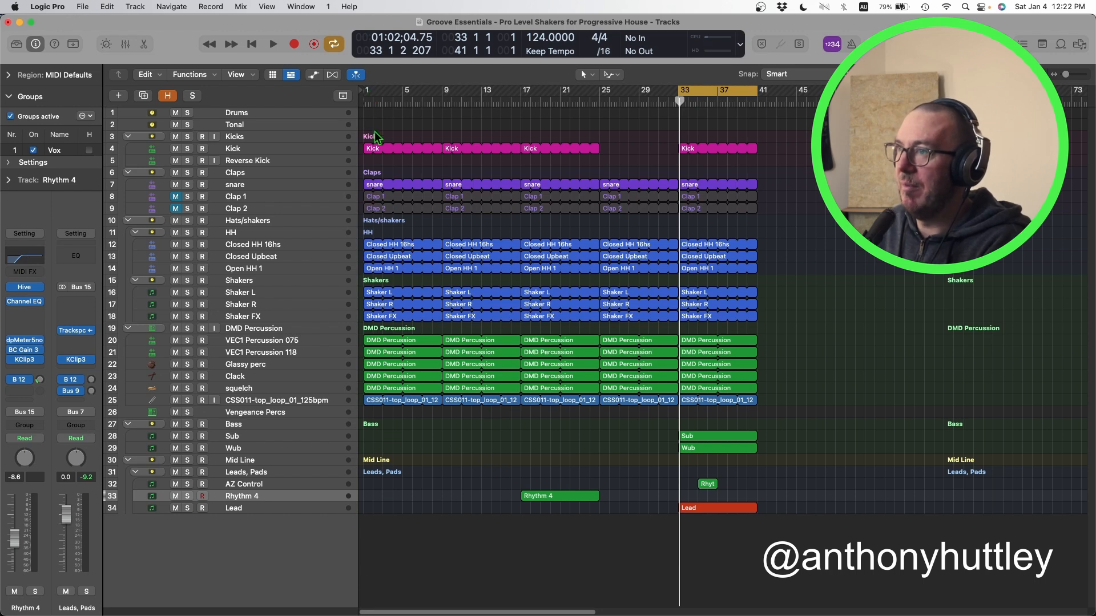
Show track automation and set the Kick track's automation parameter to the Channel EQ Low Cut Frequency.
left_click(328, 150)
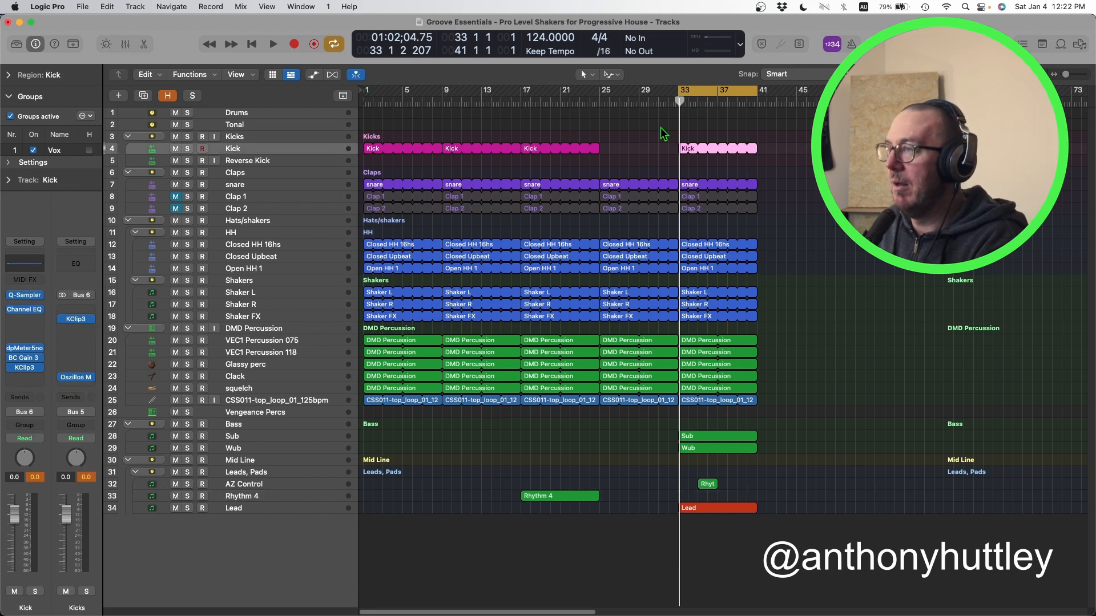
left_click(643, 133)
left_click(191, 148)
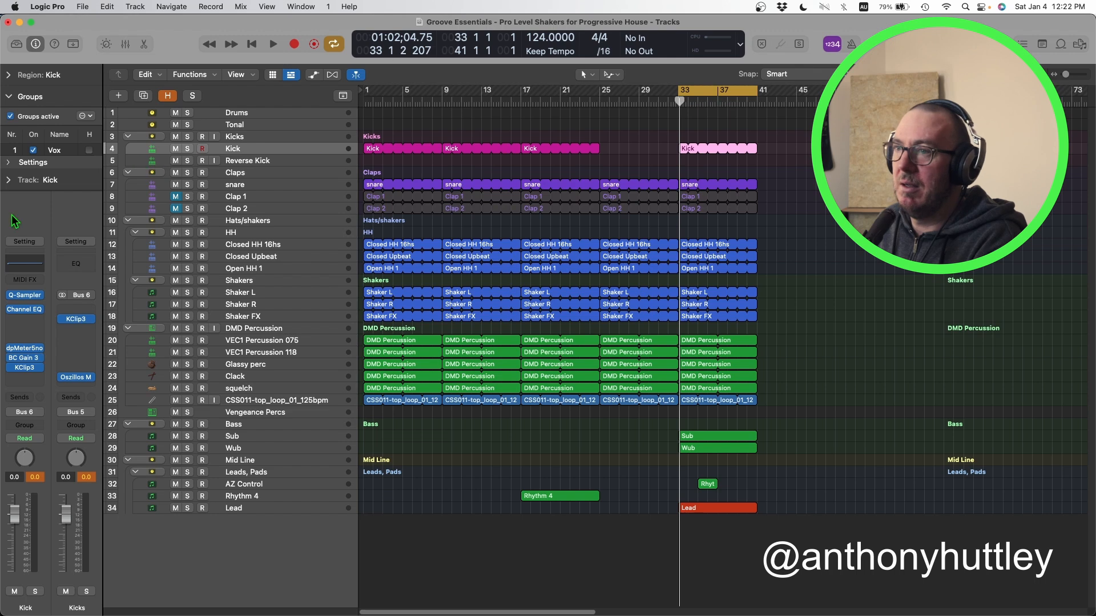
key("a")
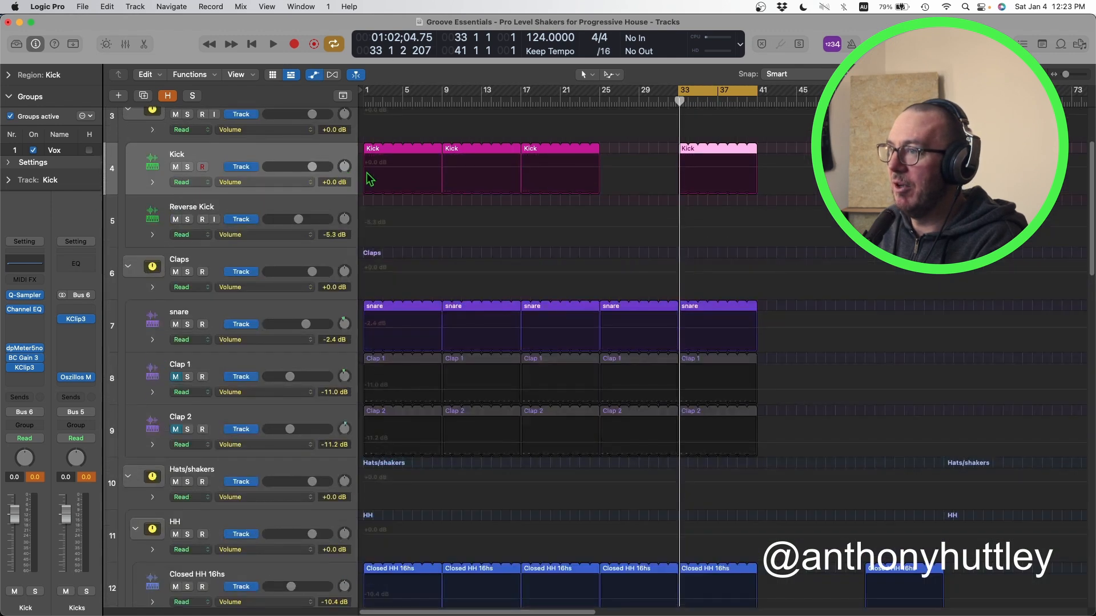
left_click(273, 182)
mouse_move(317, 295)
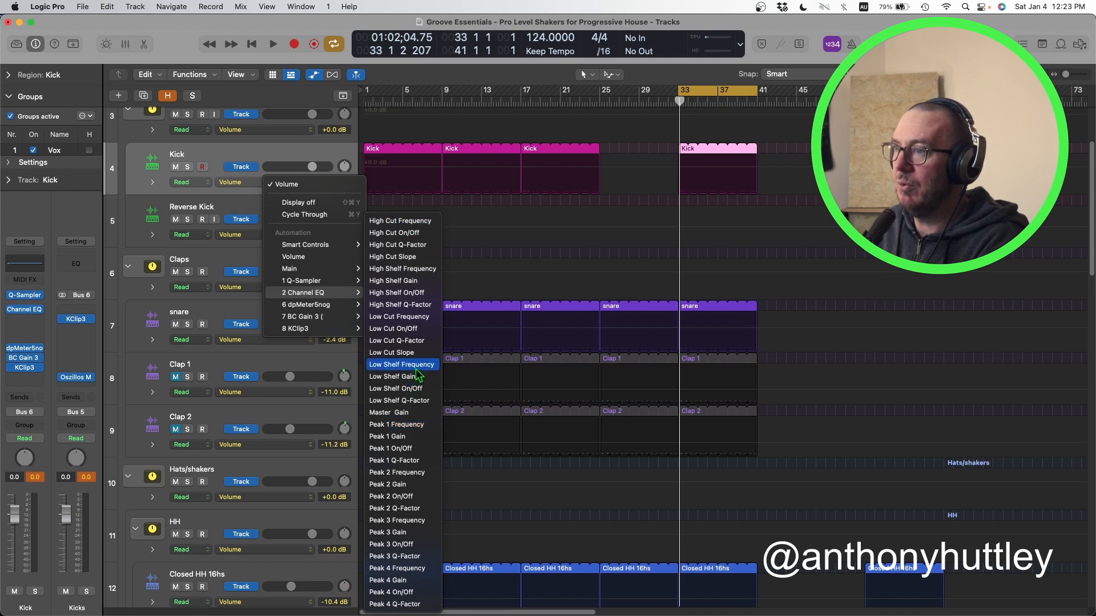
left_click(399, 316)
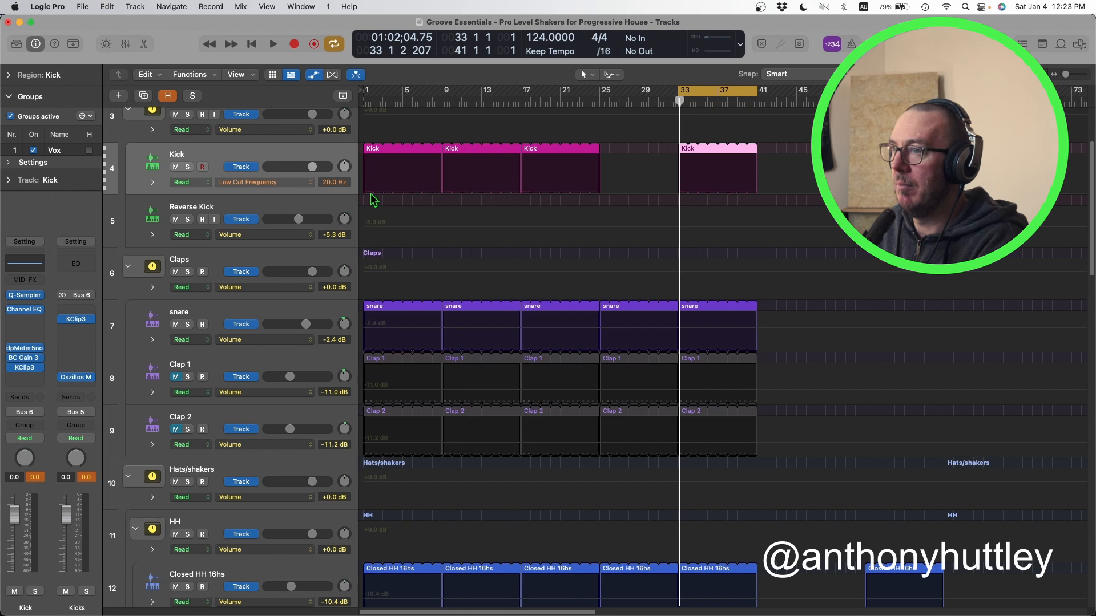
left_click(285, 187)
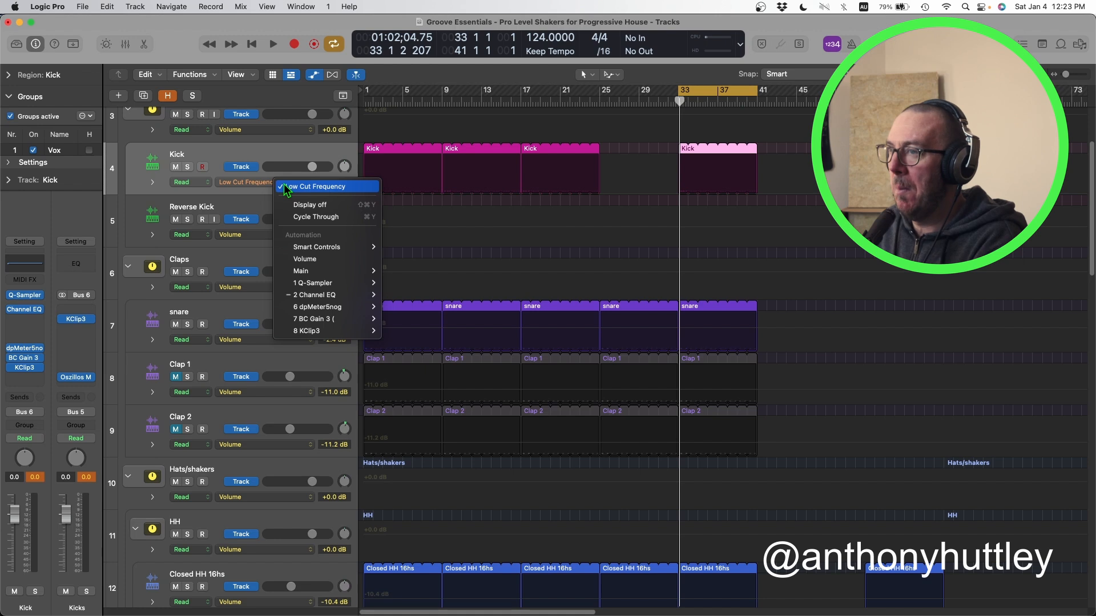
left_click(340, 187)
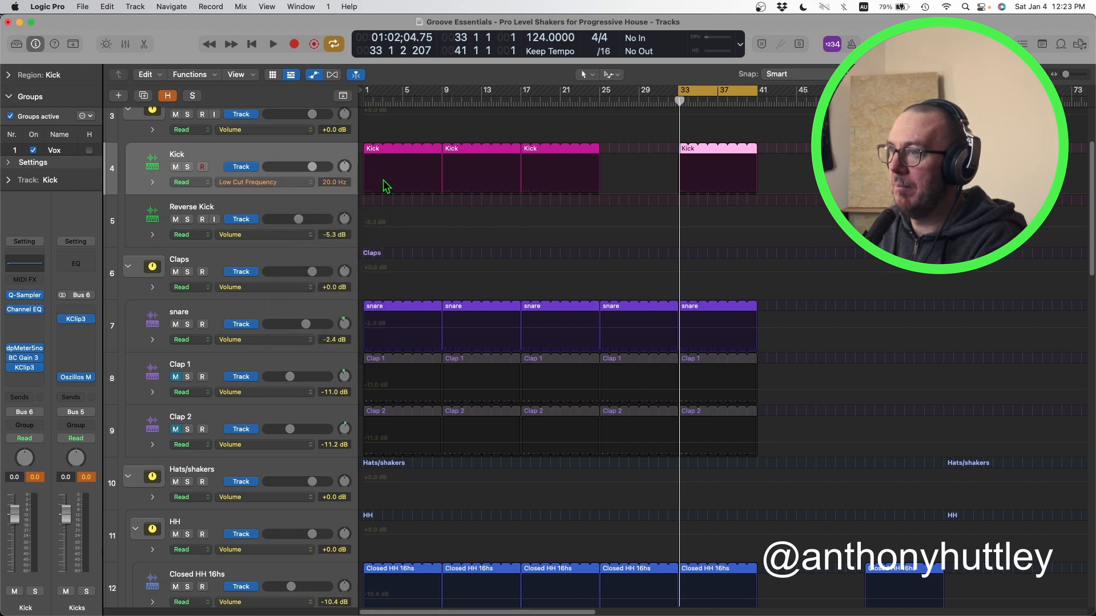
Create Low Cut Frequency automation points on the Kick track at bars 1, 25 and 33.
left_click(366, 197)
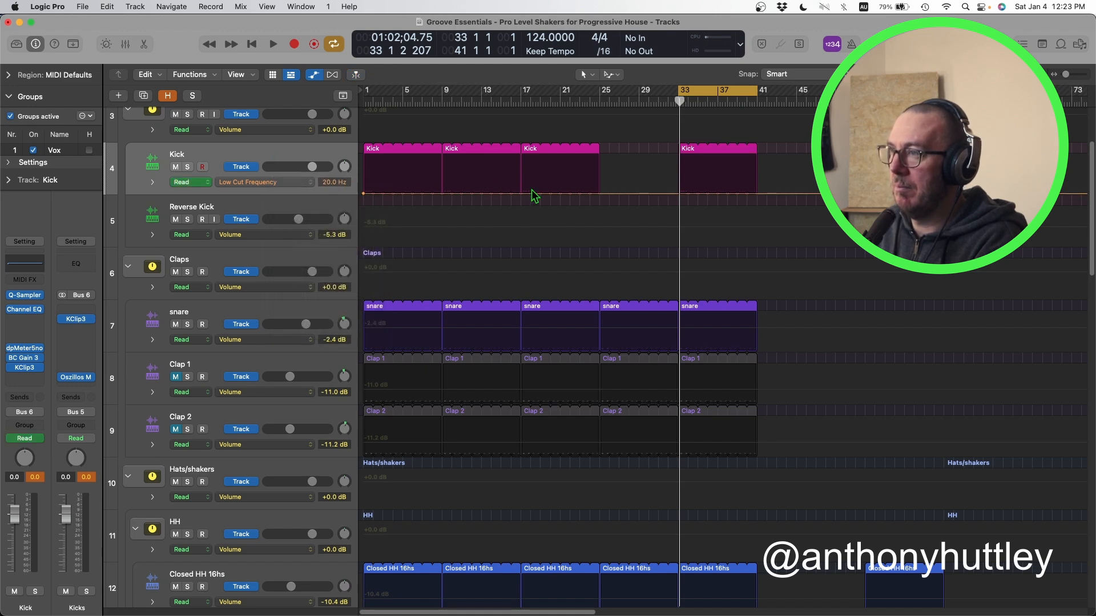
left_click(600, 194)
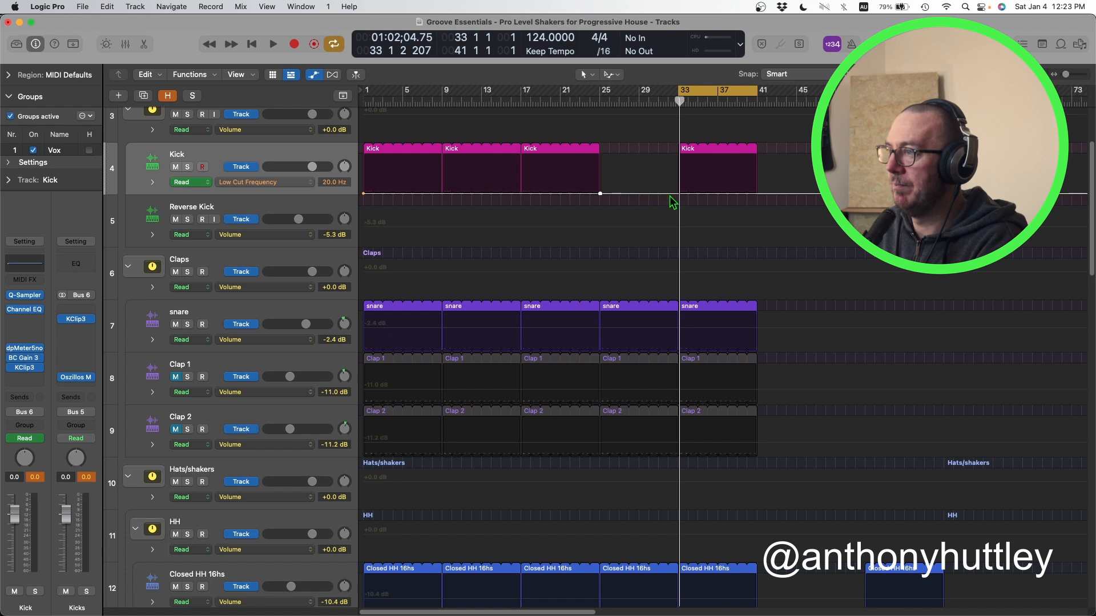
left_click(677, 194)
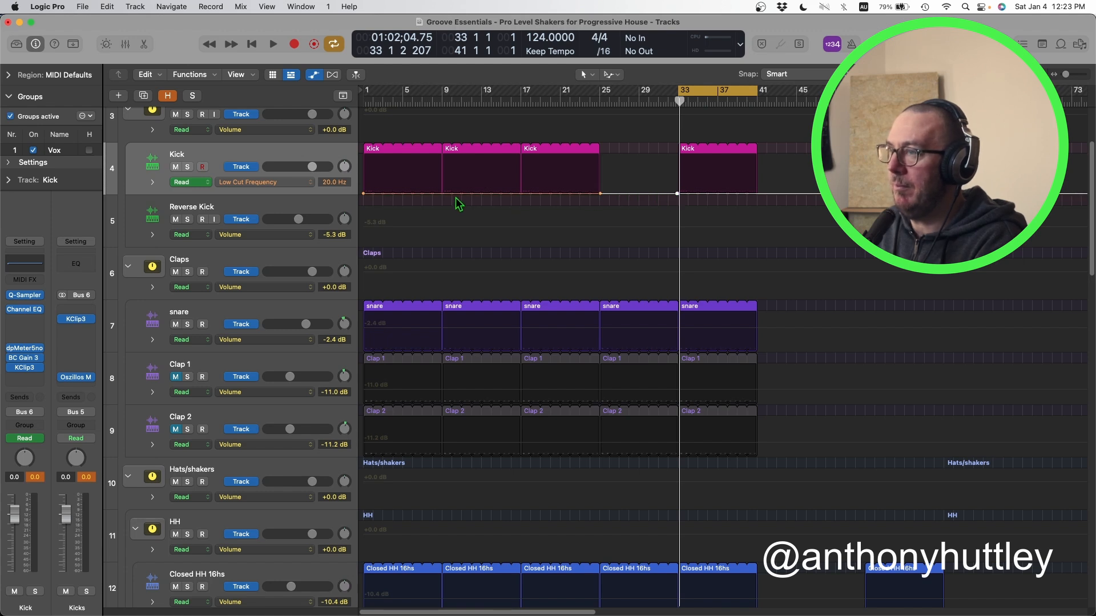
Raise the Kick's Low Cut Frequency automation to 304 Hz from bar 1 to bar 9, dropping to 20 Hz at bar 9.
scroll(456, 201, "up", 10)
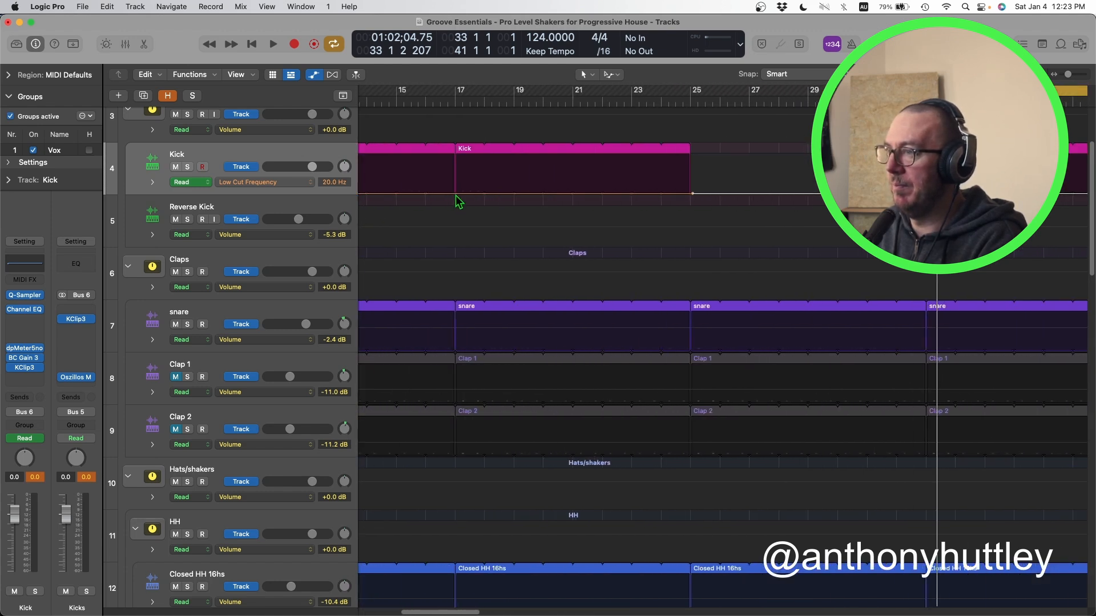
scroll(522, 200, "left", 5)
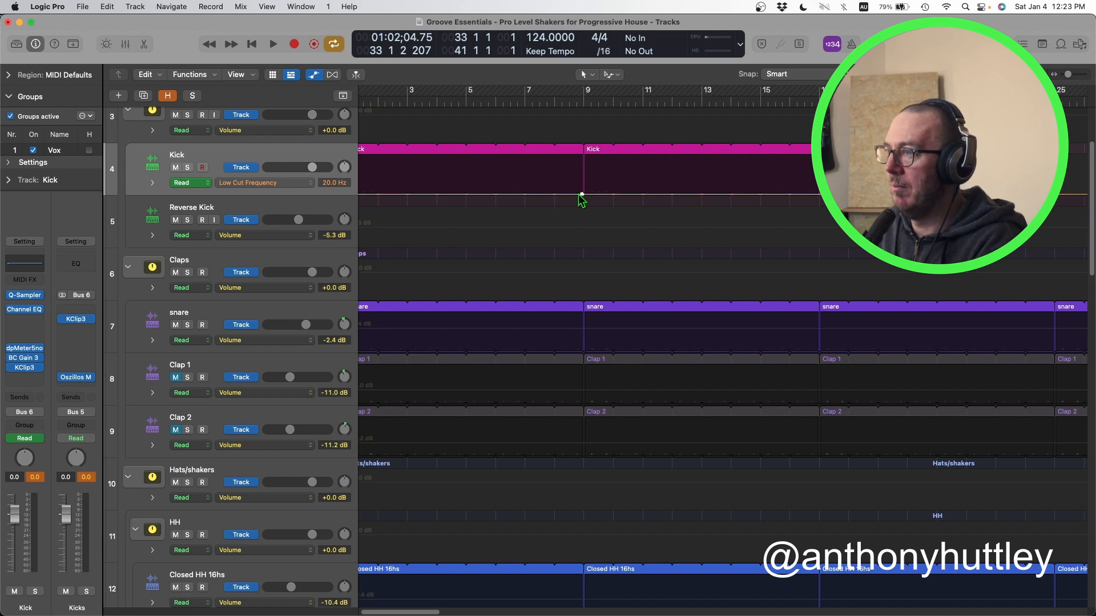
scroll(581, 197, "up", 8)
scroll(646, 210, "right", 5)
left_click_drag(646, 195, 587, 180)
key("super+Left")
key("super+Left")
key("super+Left")
Play the intro from bar 1 to hear the filtered kick and hide the track automation.
scroll(587, 180, "left", 3)
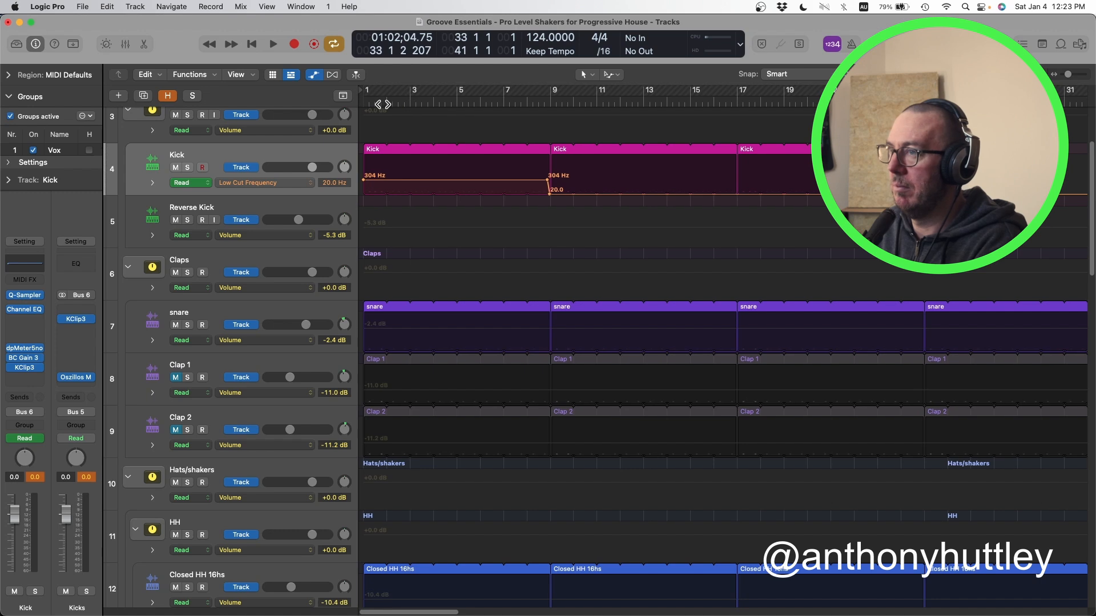
key("space")
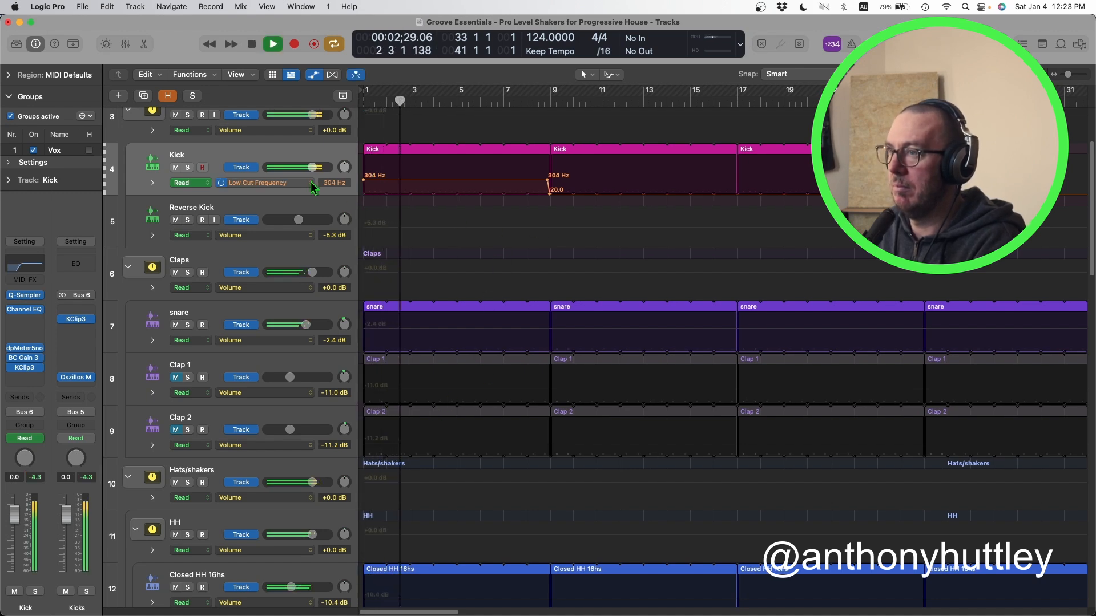
key("a")
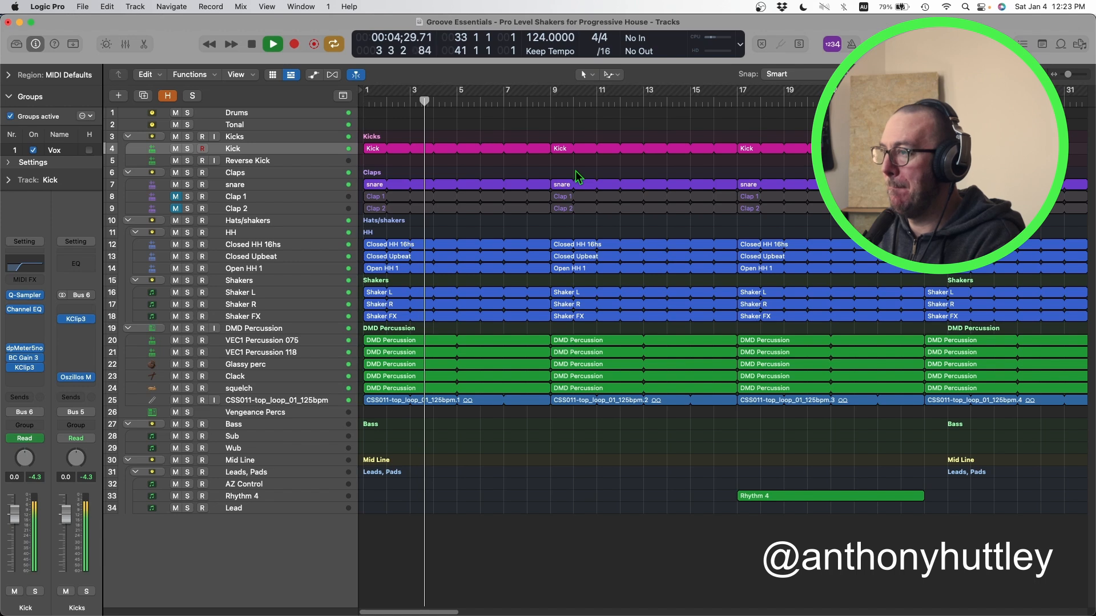
Loop the Rhythm 4 region at bar 17 so it repeats up to bar 33, and stop playback.
scroll(573, 180, "right", 3)
scroll(576, 177, "right", 5)
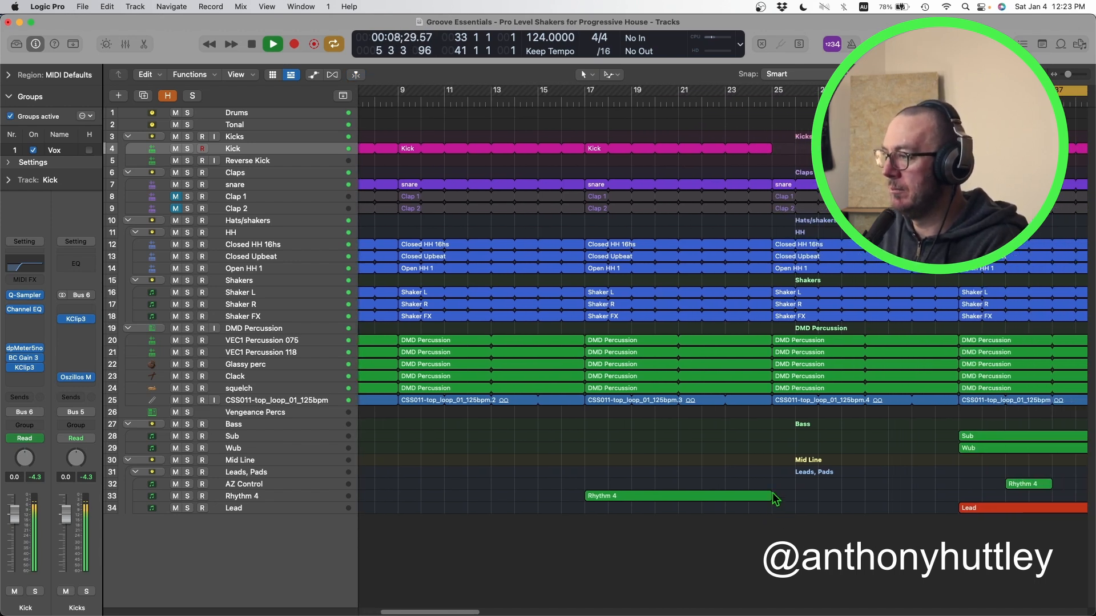
left_click_drag(769, 491, 963, 493)
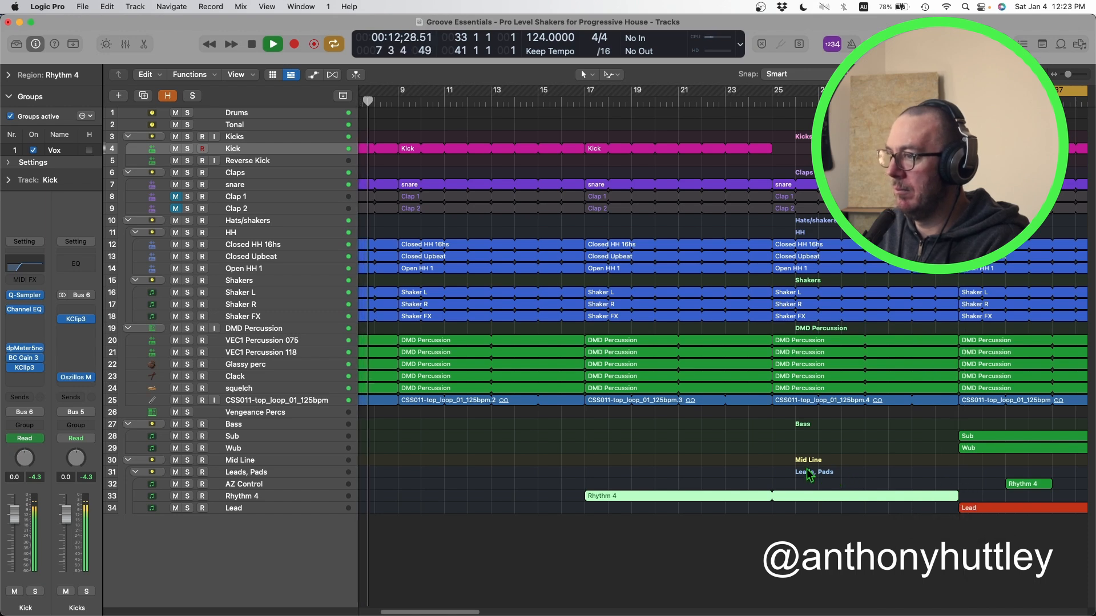
scroll(621, 450, "right", 1)
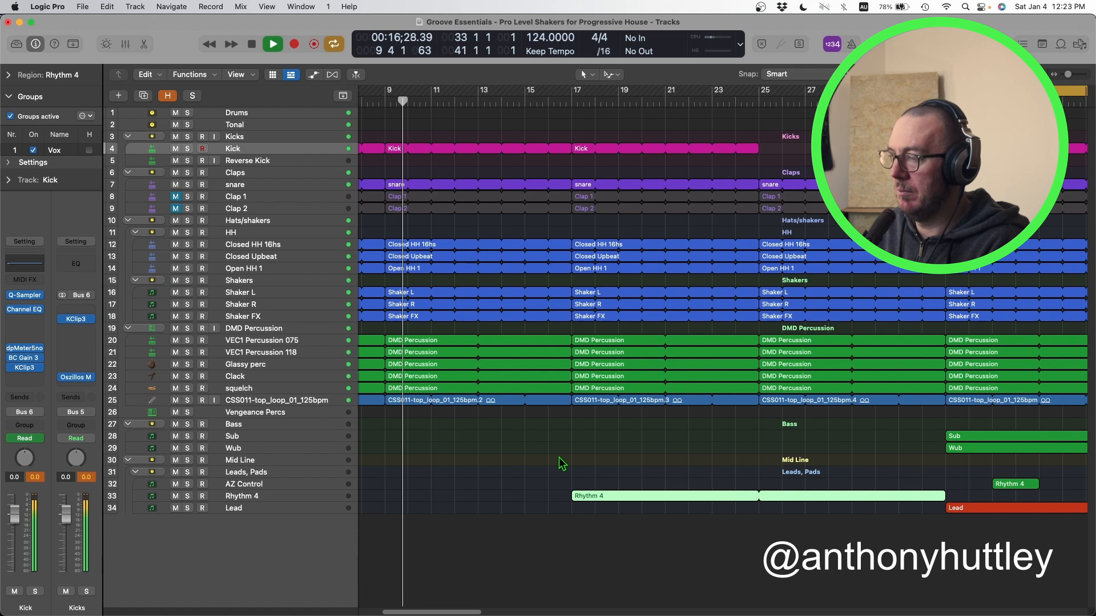
scroll(565, 445, "right", 4)
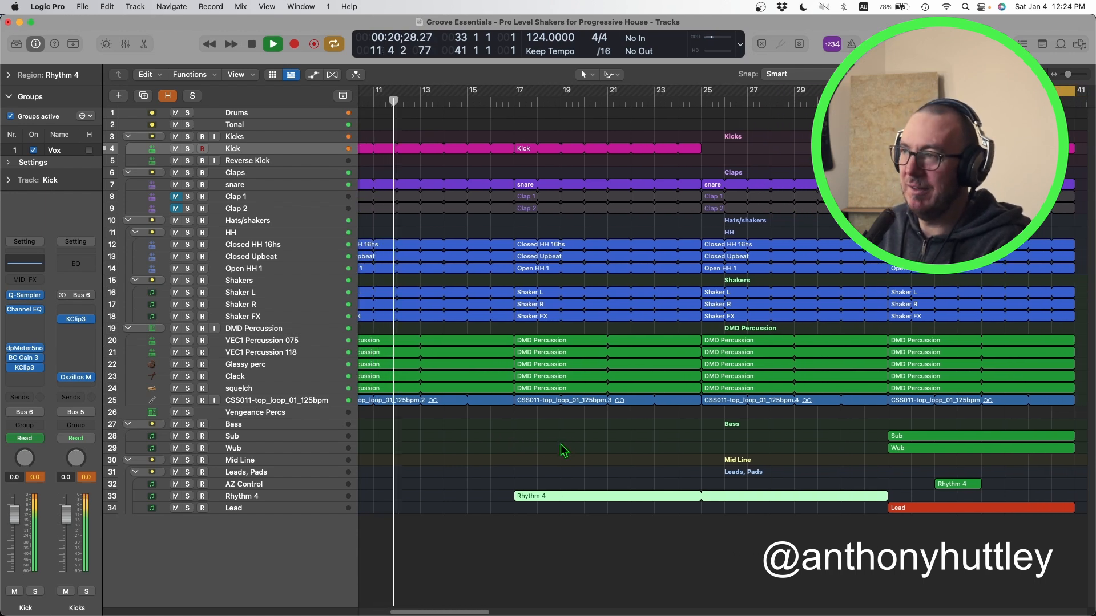
key("space")
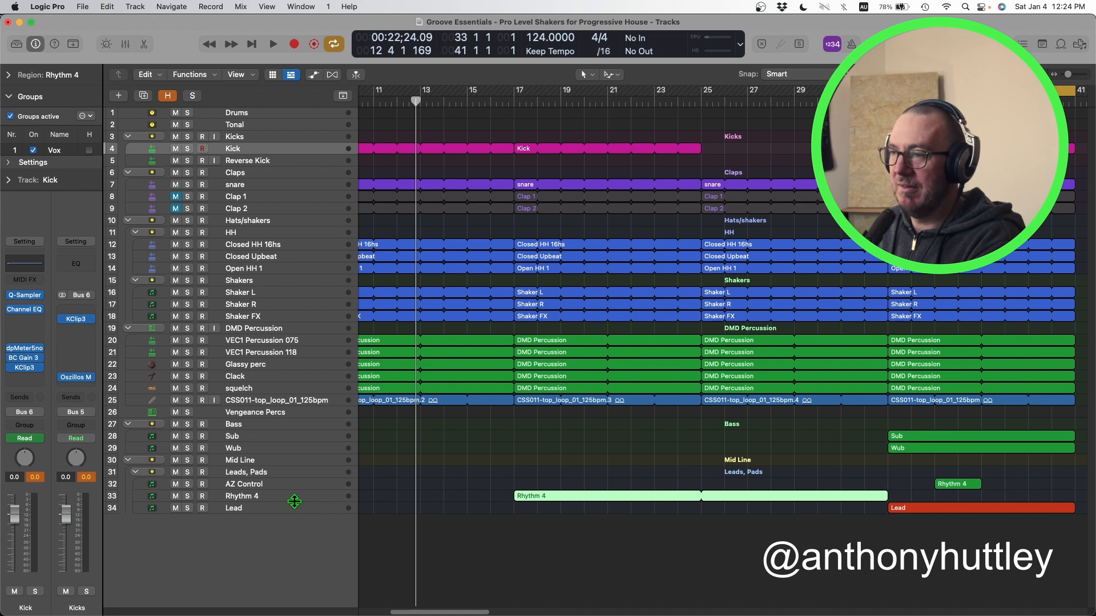
Play the arrangement from bar 17 and mute the Lead track.
left_click(514, 101)
key("space")
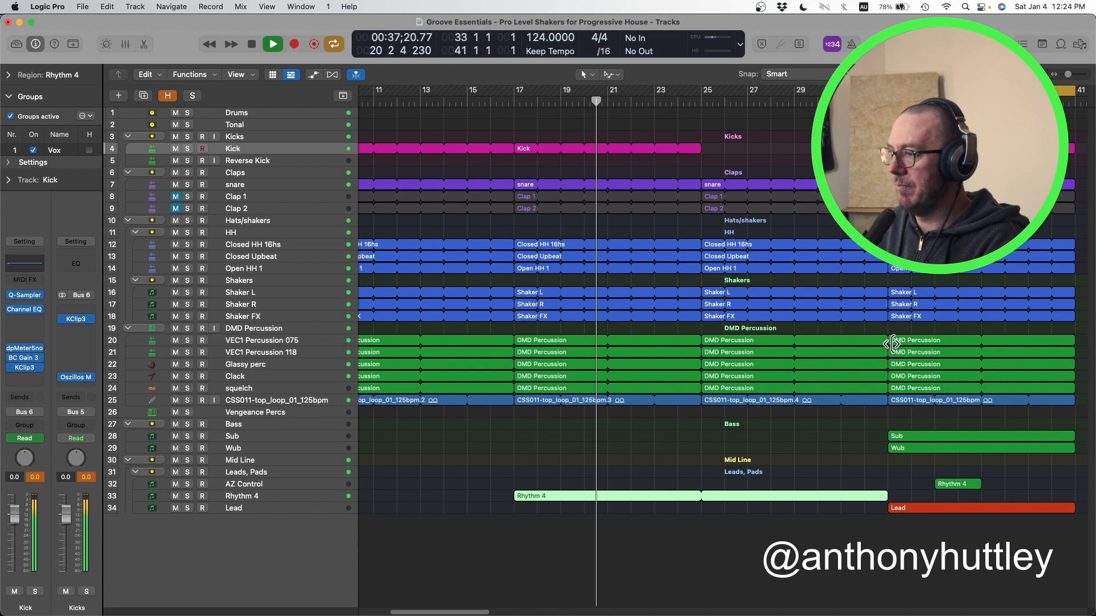
key("z")
left_click(176, 507)
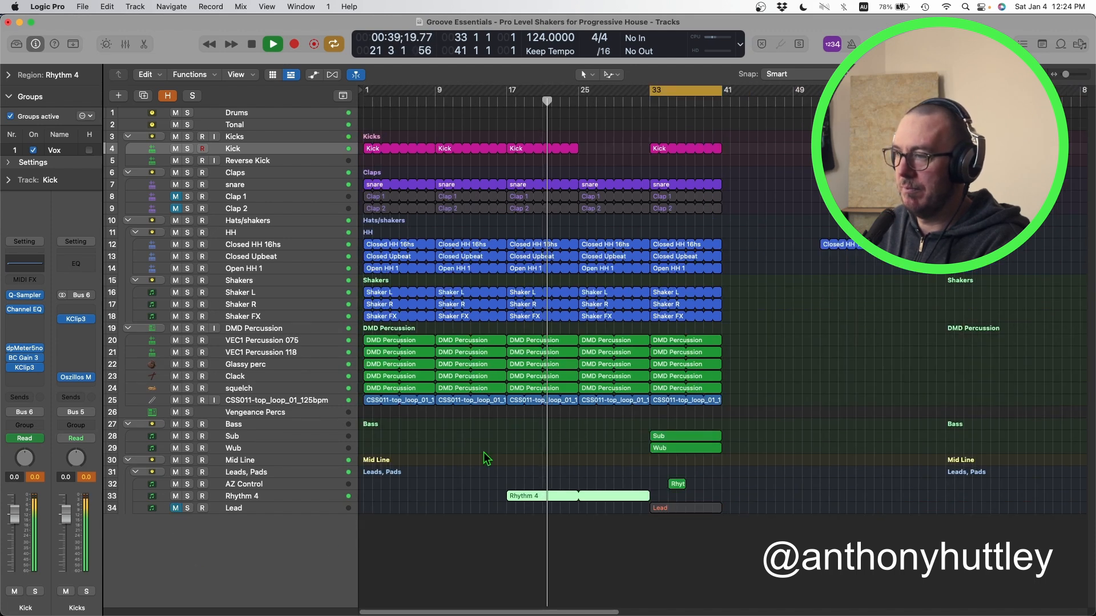
left_click(175, 508)
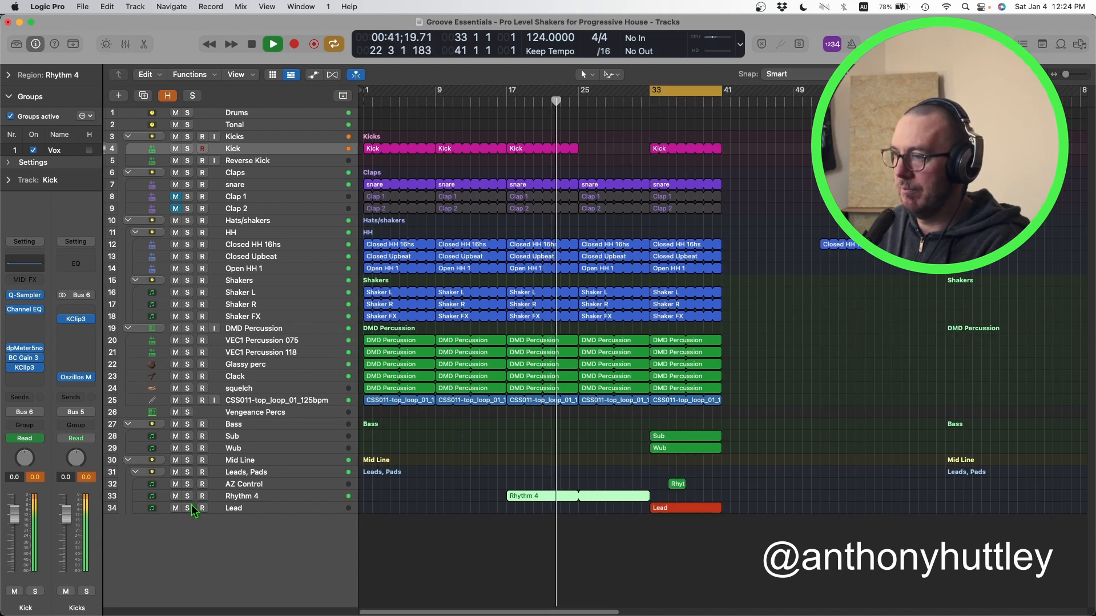
left_click(175, 508)
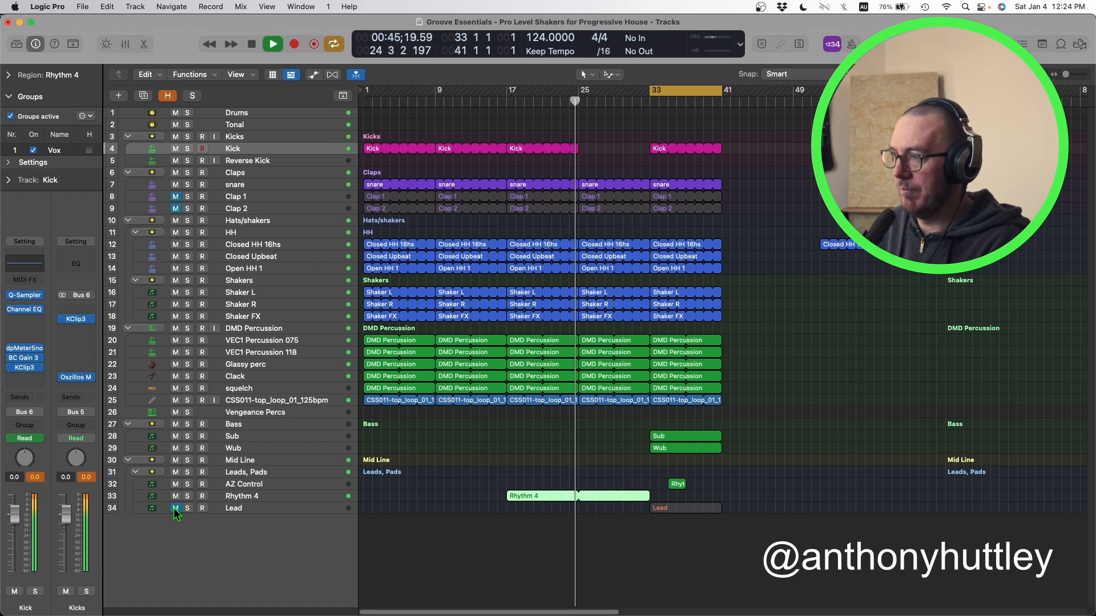
Turn off cycle mode and delete the stray Closed HH 16hs region after bar 49.
left_click(681, 92)
left_click(782, 190)
left_click(826, 246)
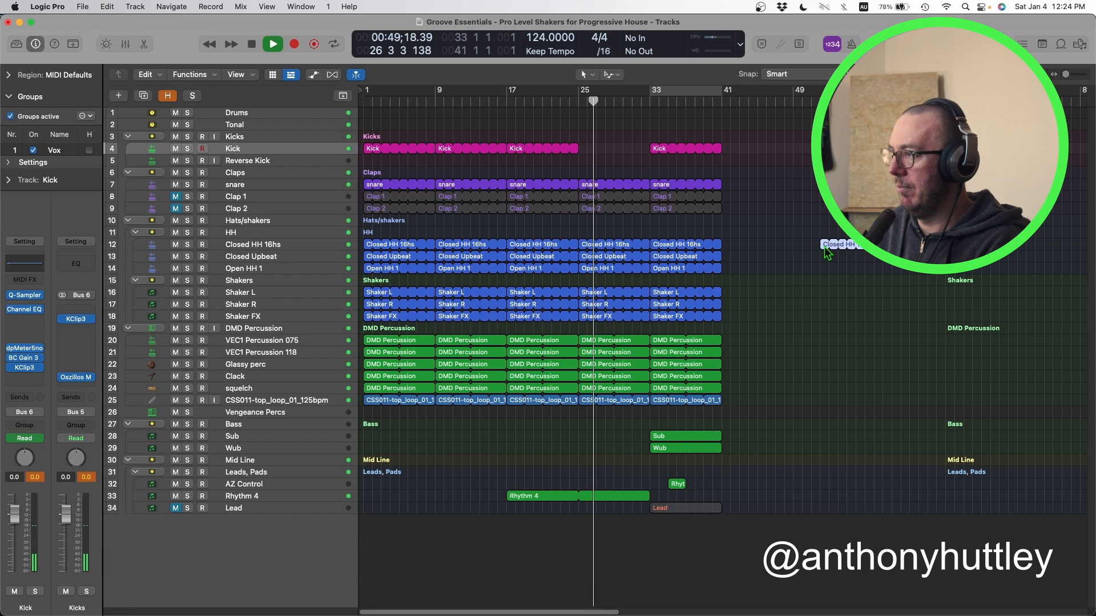
key("Delete")
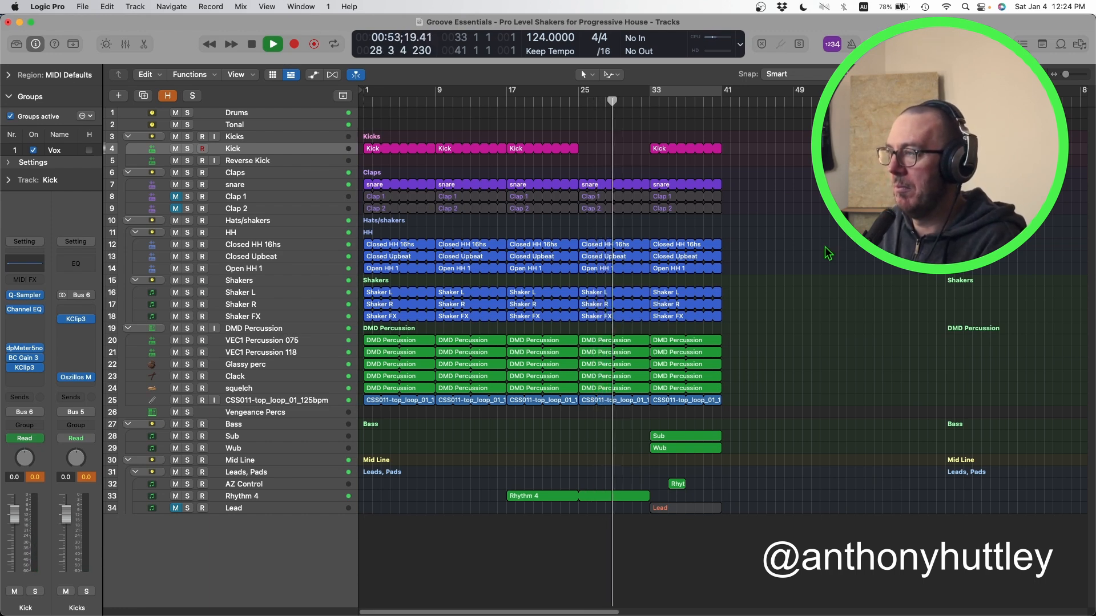
Mute the Wub track while listening through the drop at bar 33, and stop playback.
key("super+Right")
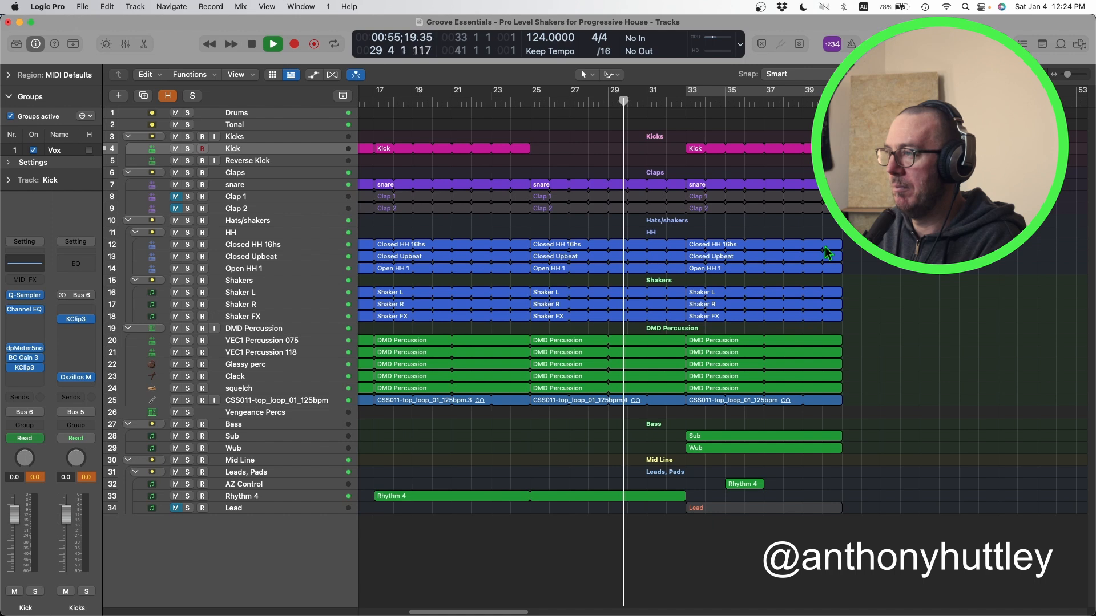
key("super+Left")
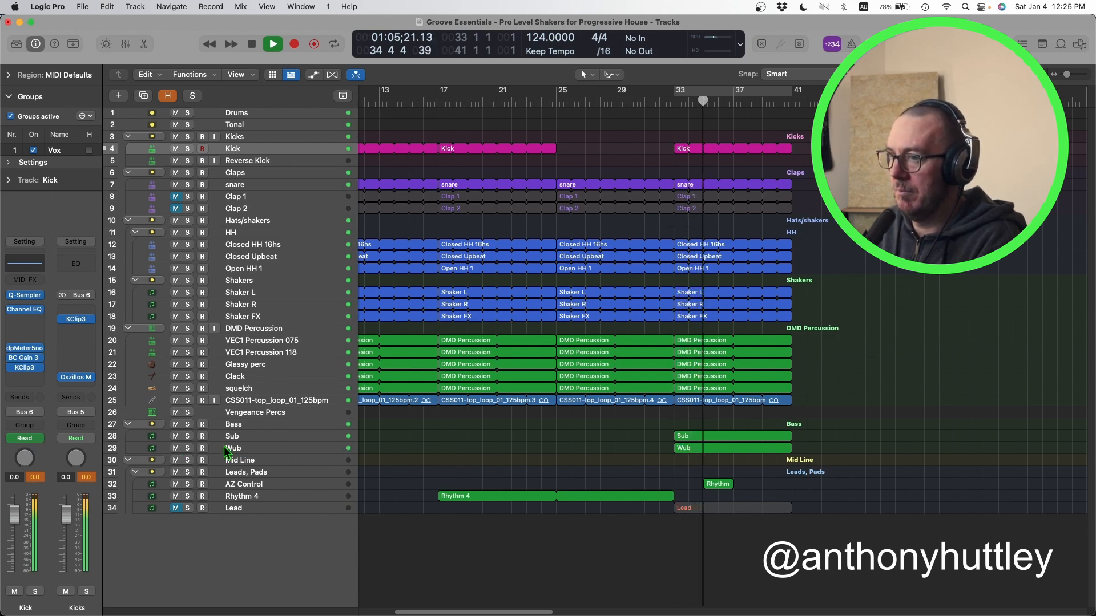
left_click(170, 449)
left_click(174, 449)
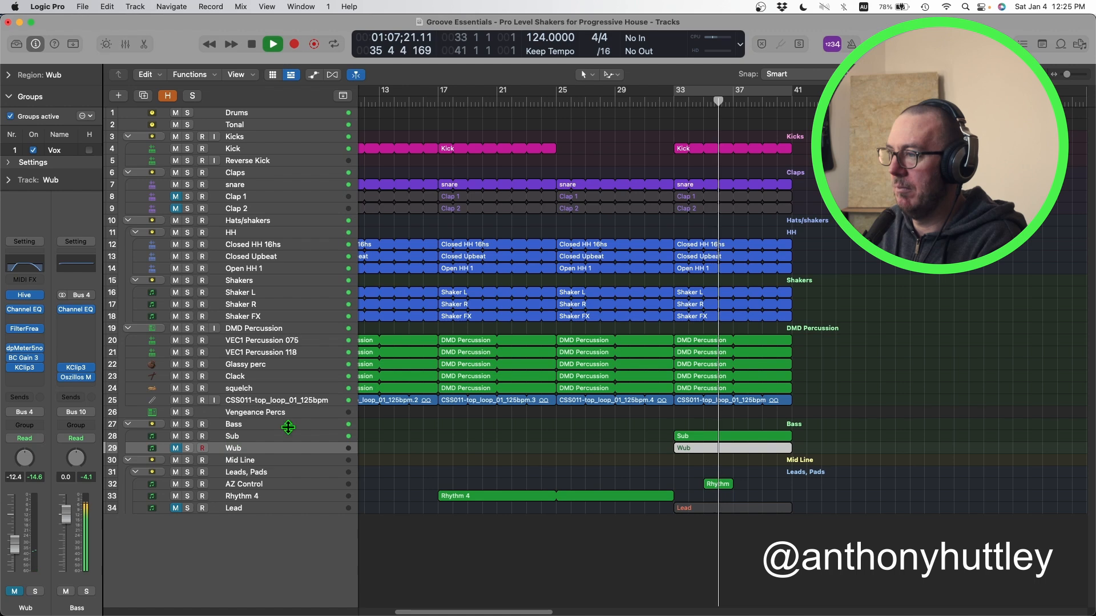
left_click(915, 422)
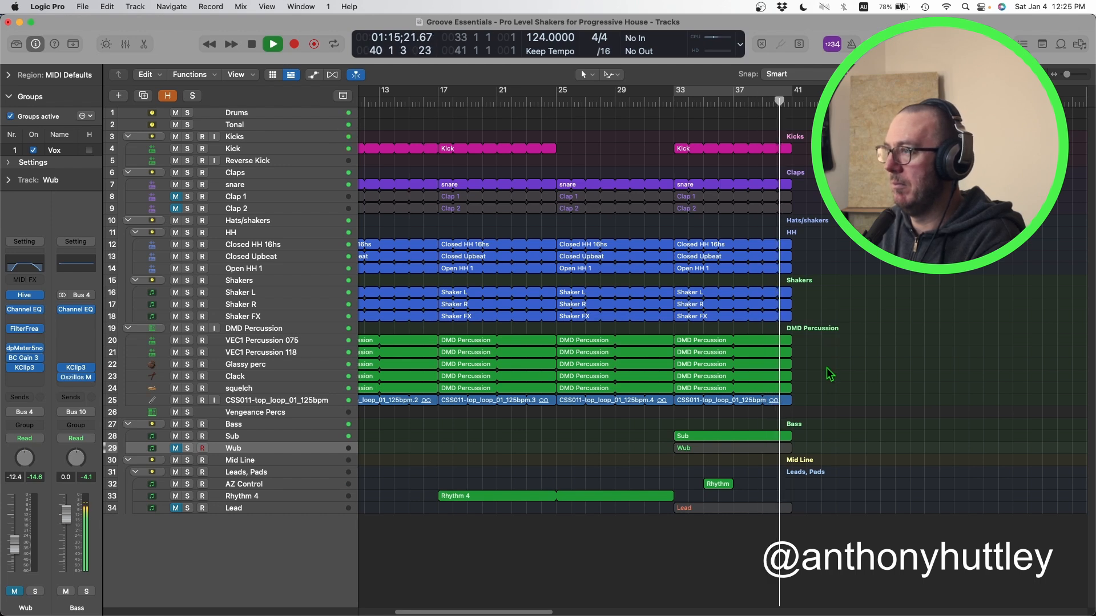
key("space")
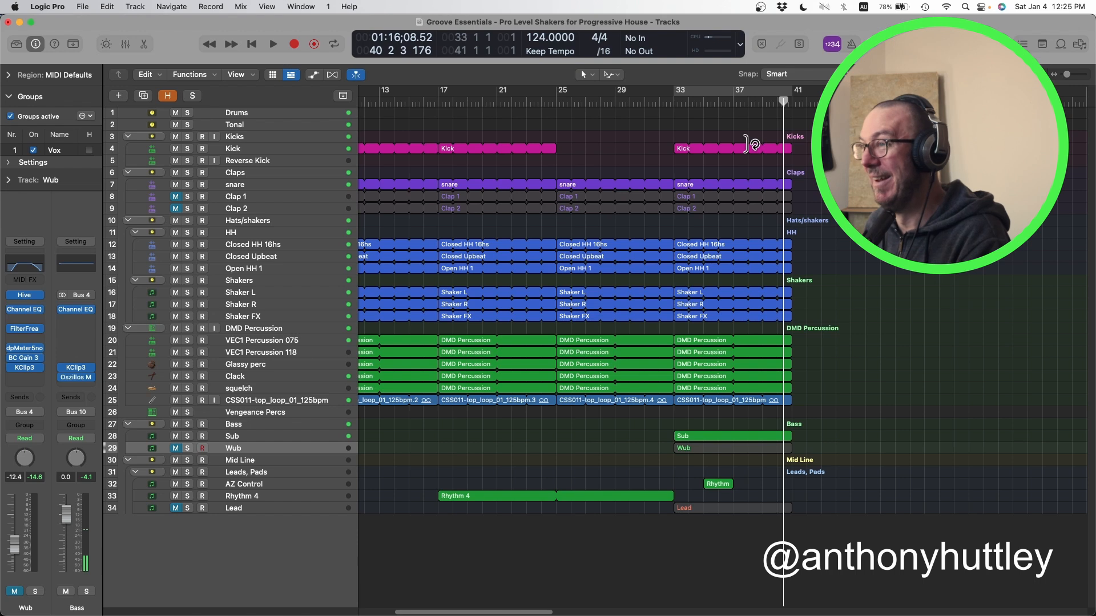
Select the drum, percussion and bass regions at bar 33 and review the arrangement leading up to them.
left_click_drag(684, 113, 763, 449)
scroll(525, 248, "left", 5)
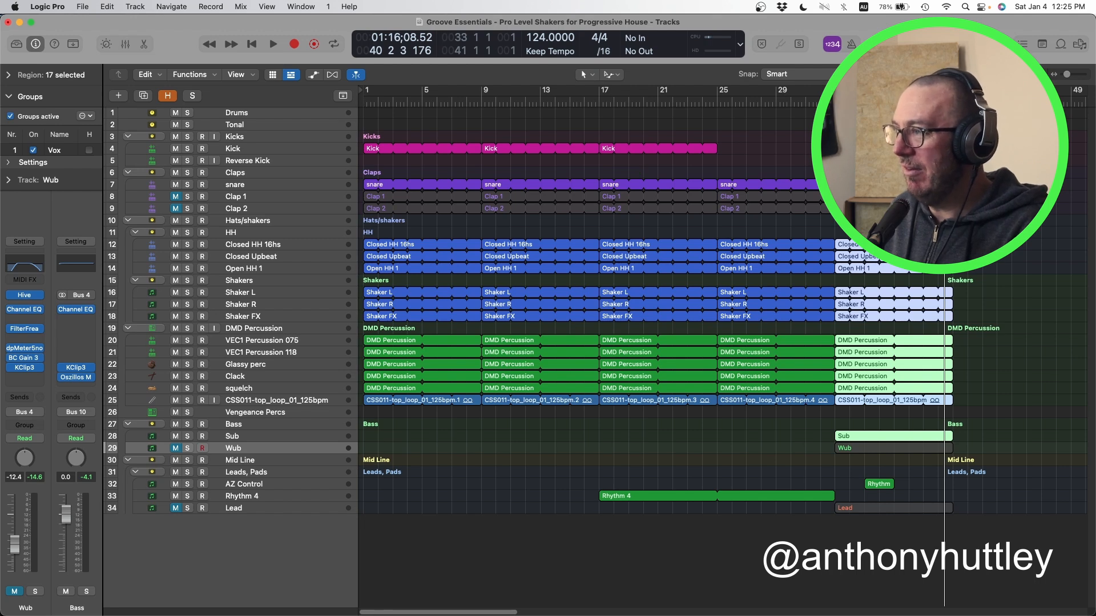
scroll(865, 379, "right", 2)
scroll(839, 381, "right", 2)
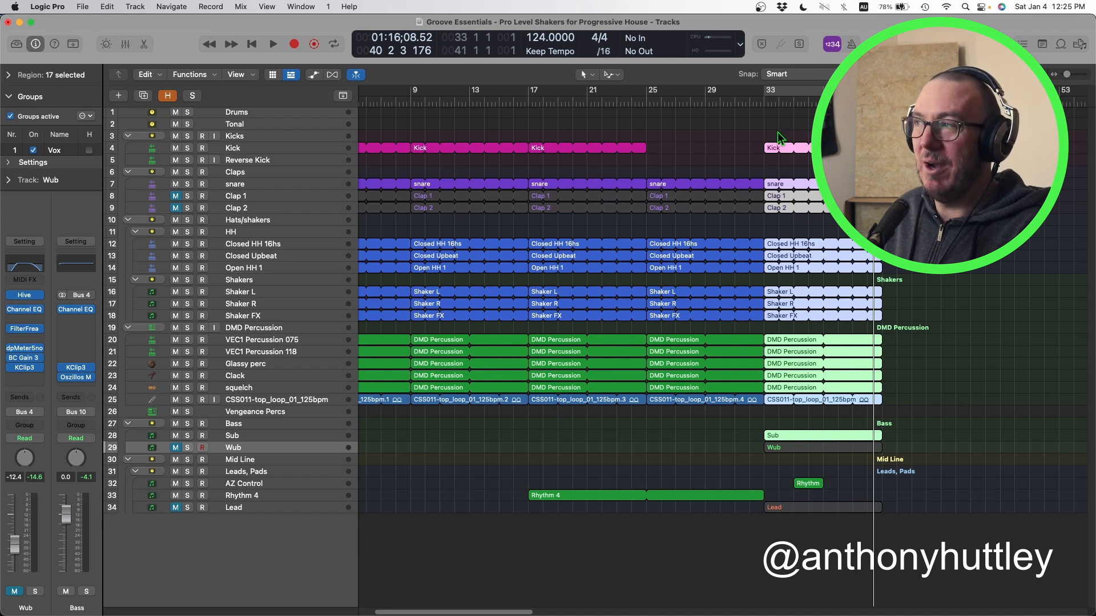
scroll(777, 131, "left", 4)
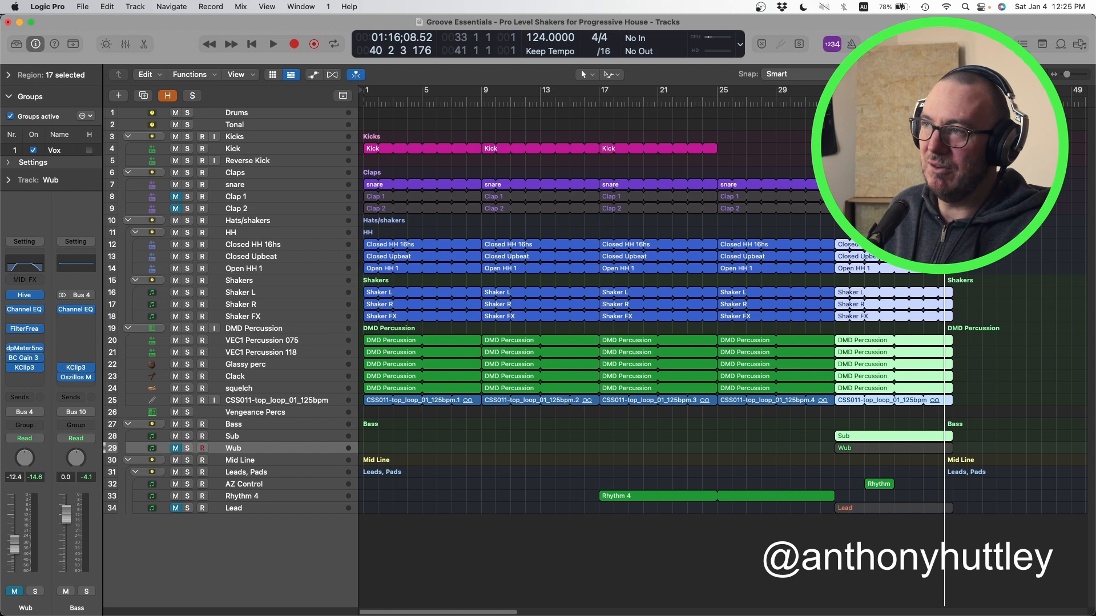
Show the global tracks and add a marker named "1st drop" at bar 33.
key("g")
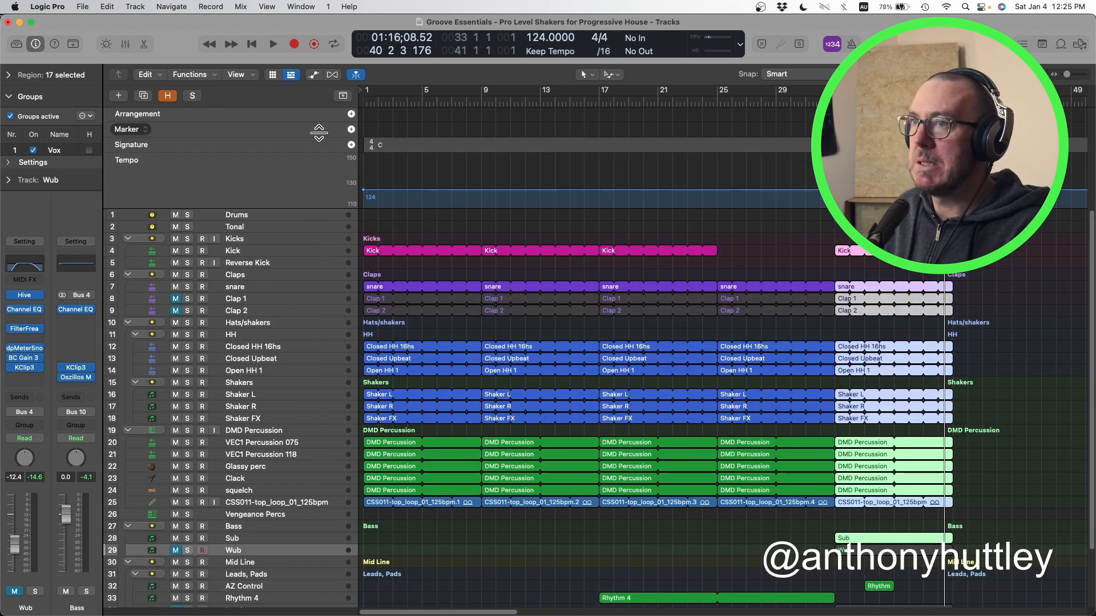
left_click(351, 129)
mouse_move(958, 129)
left_mouse_down()
mouse_move(835, 129)
mouse_move(854, 130)
left_mouse_up()
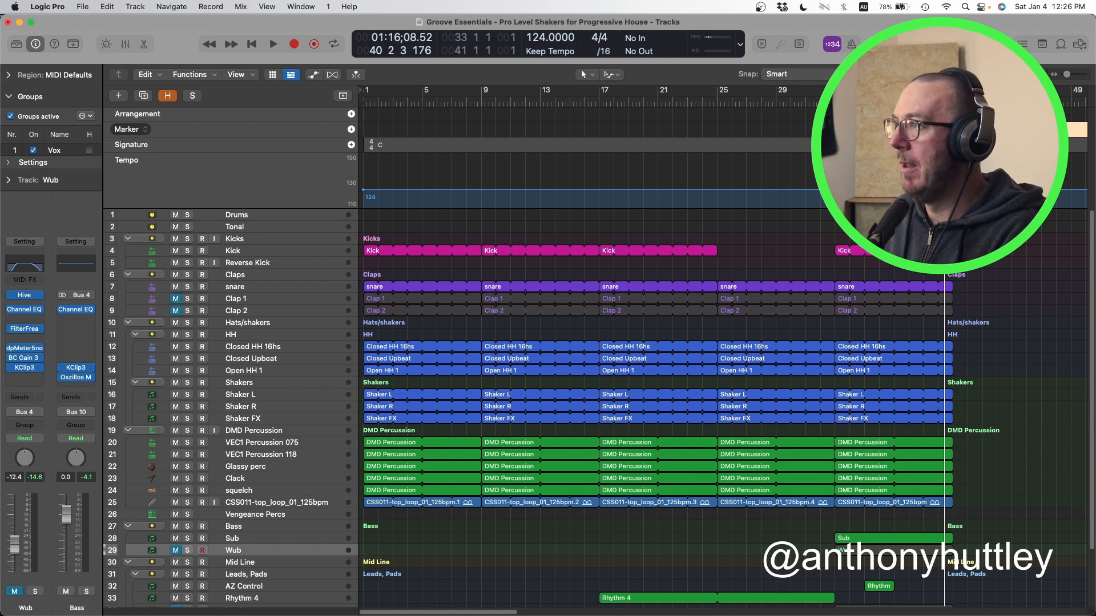
Try the drop without its snare by moving the bar 33 snare region to bar 41 and playing the section.
left_click(847, 289)
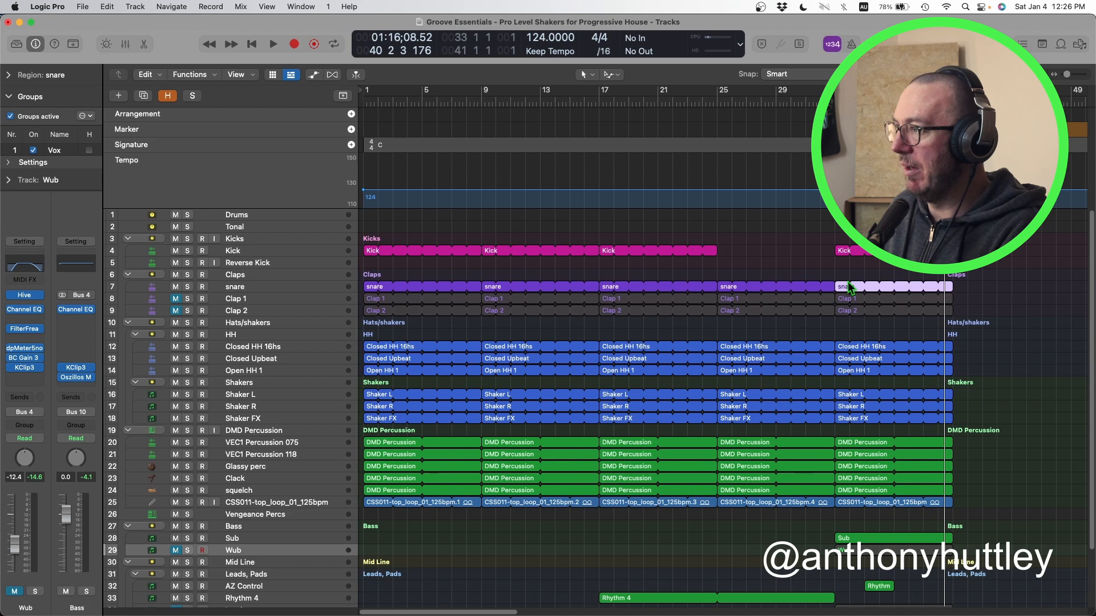
left_click_drag(845, 290, 942, 281)
key("space")
key("space")
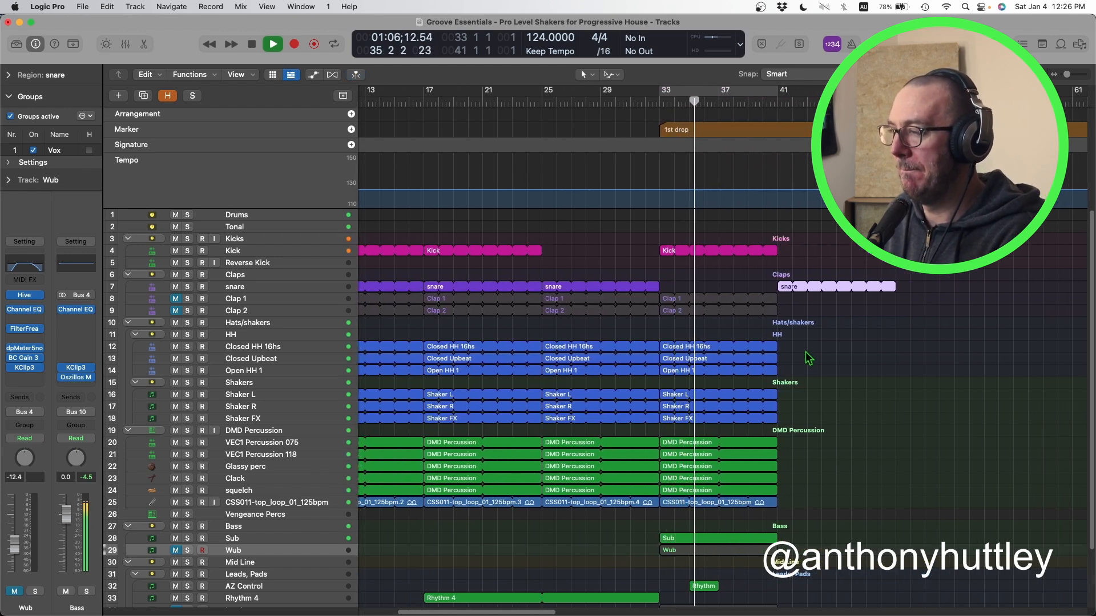
key("space")
left_click_drag(779, 287, 666, 290)
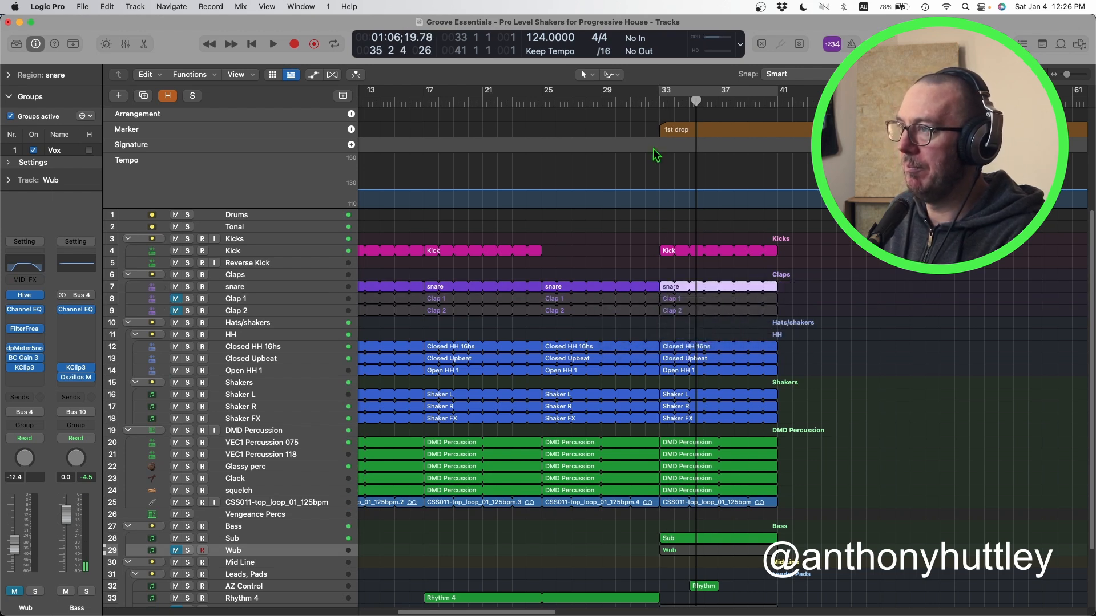
Play the drop from bar 33 with the snare and hide the global tracks.
key("shift+Return")
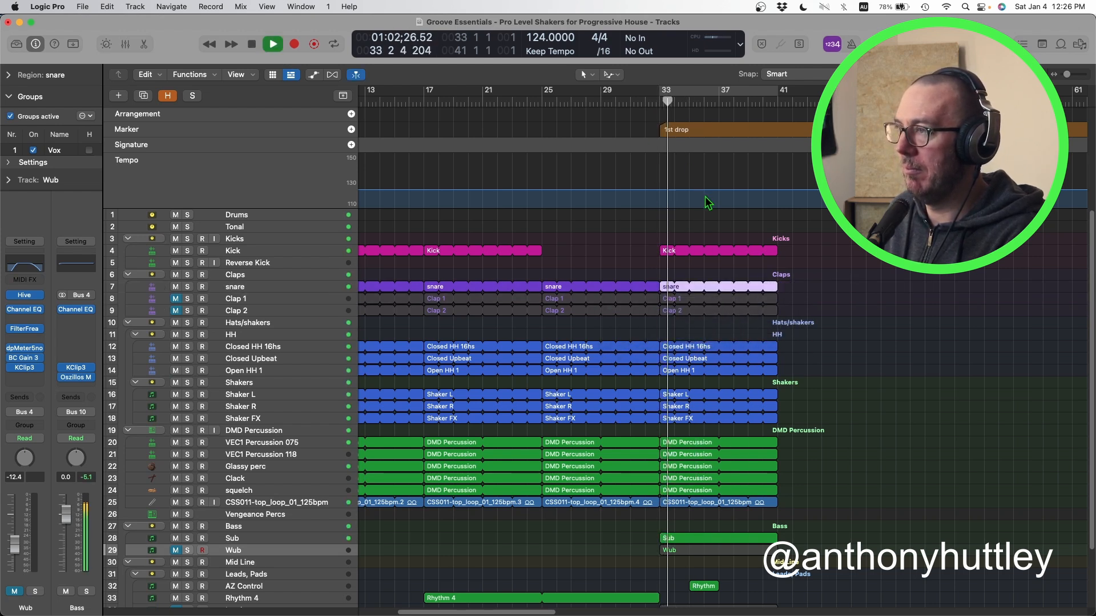
left_click(709, 214)
key("g")
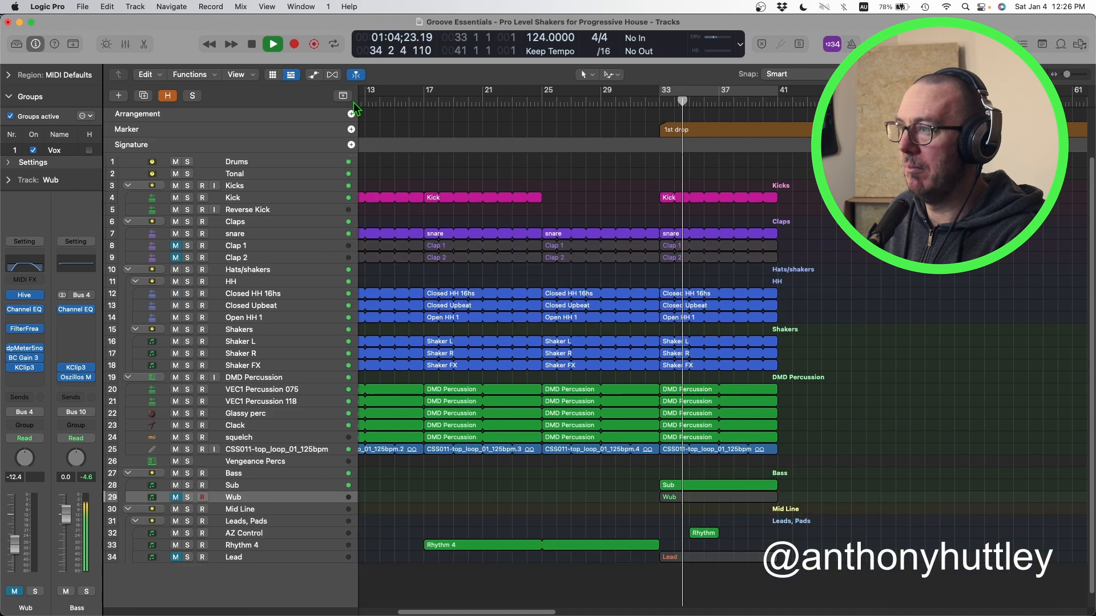
key("space")
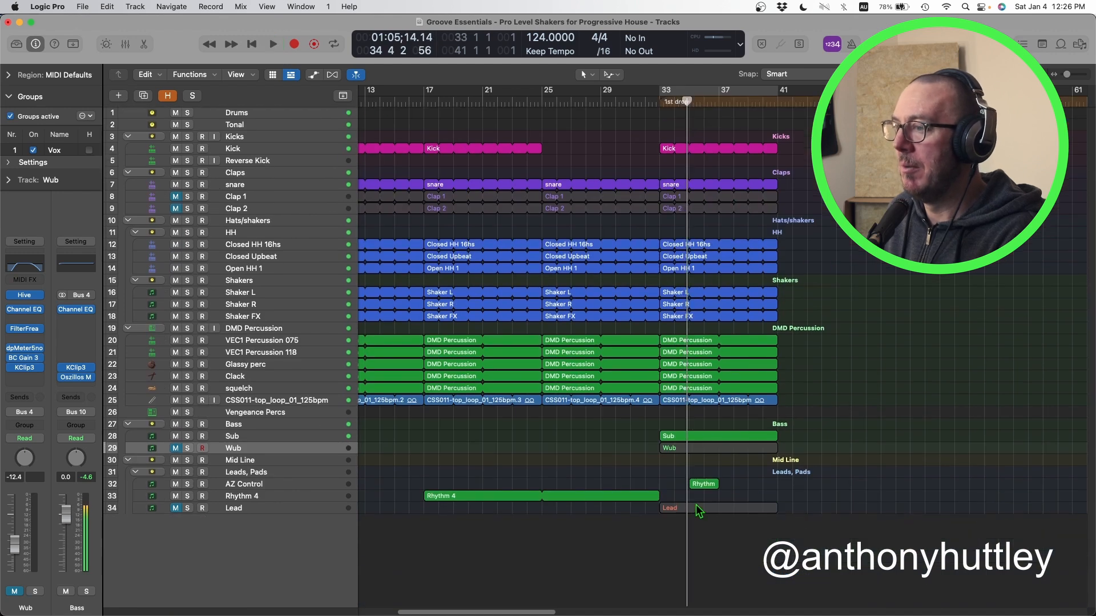
Unmute the Lead track and play the drop from bar 33 to hear it with the lead.
left_click(215, 510)
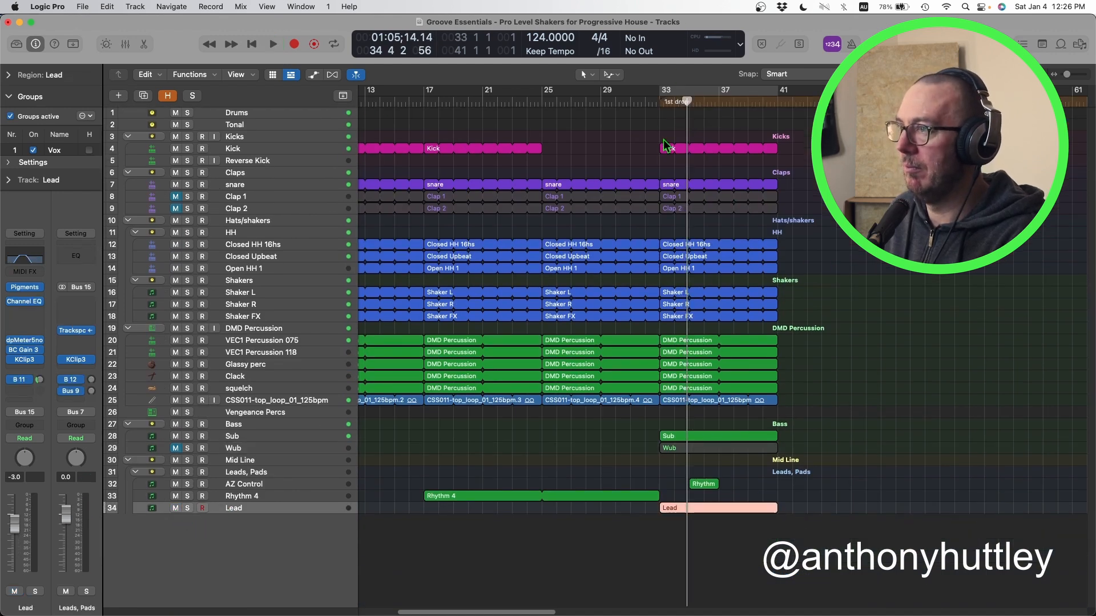
left_click(656, 99)
key("space")
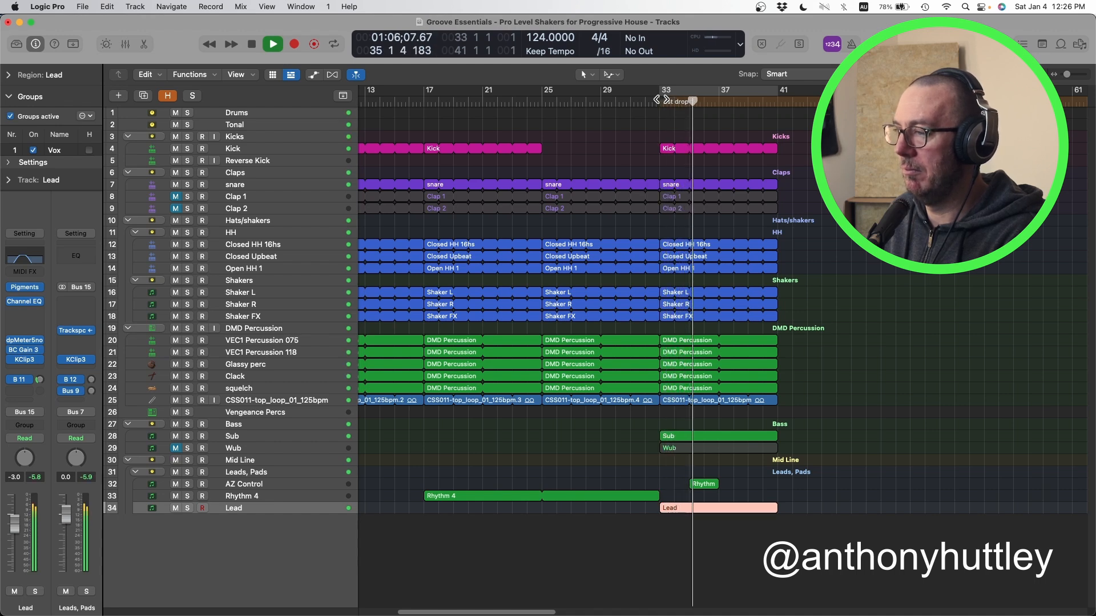
key("space")
Move the Lead region to bar 41 and copy the bar 33 drum, percussion and bass regions to bar 41 without their automation data.
scroll(692, 145, "right", 4)
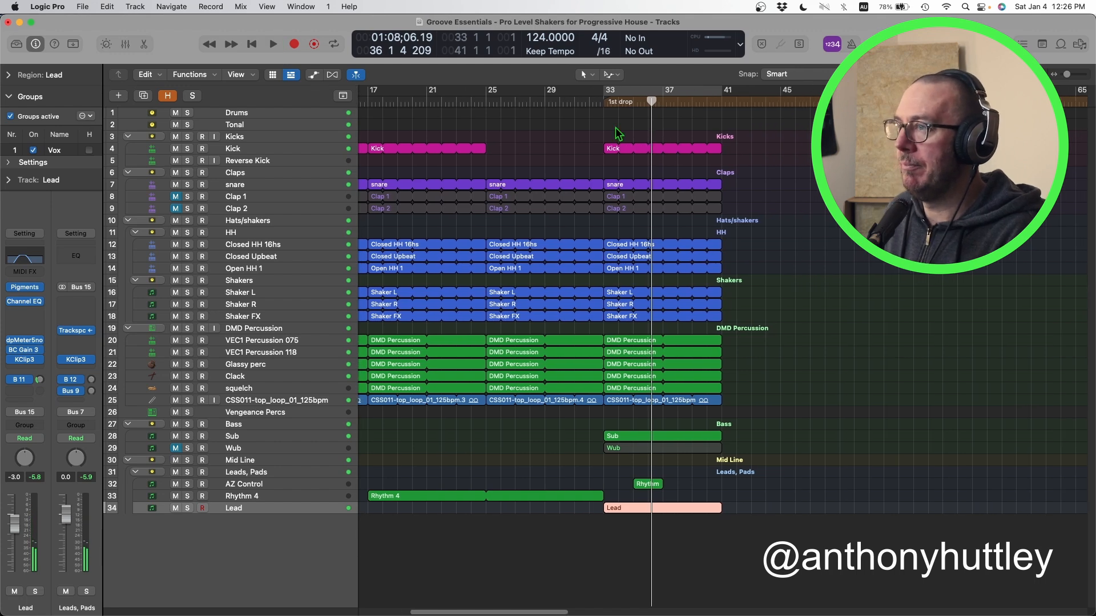
left_click_drag(614, 515, 731, 507)
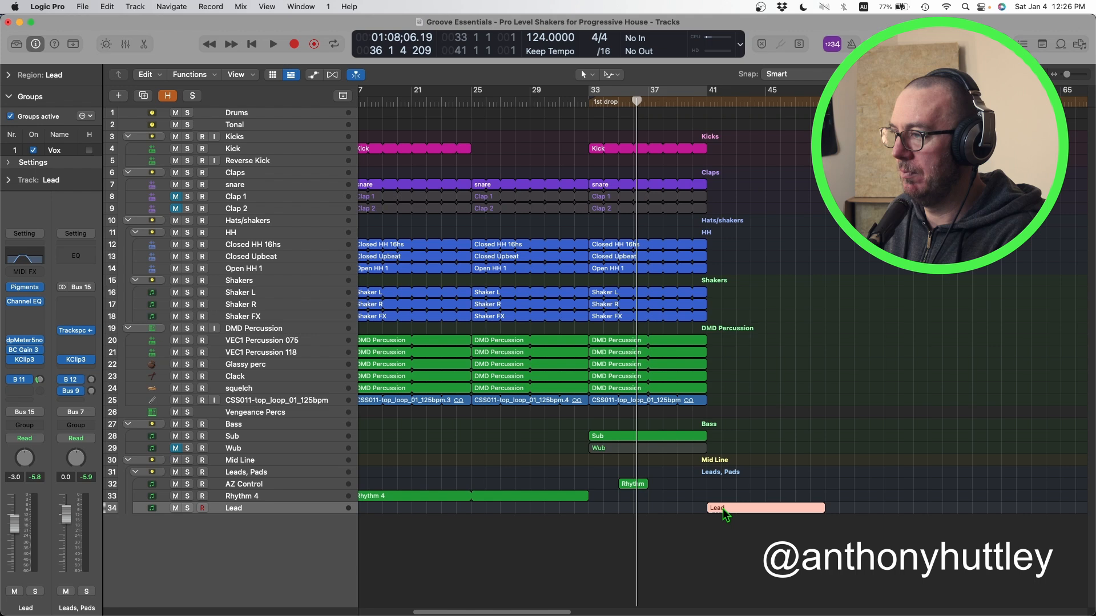
left_click_drag(588, 134, 626, 341)
left_click_drag(603, 132, 718, 434)
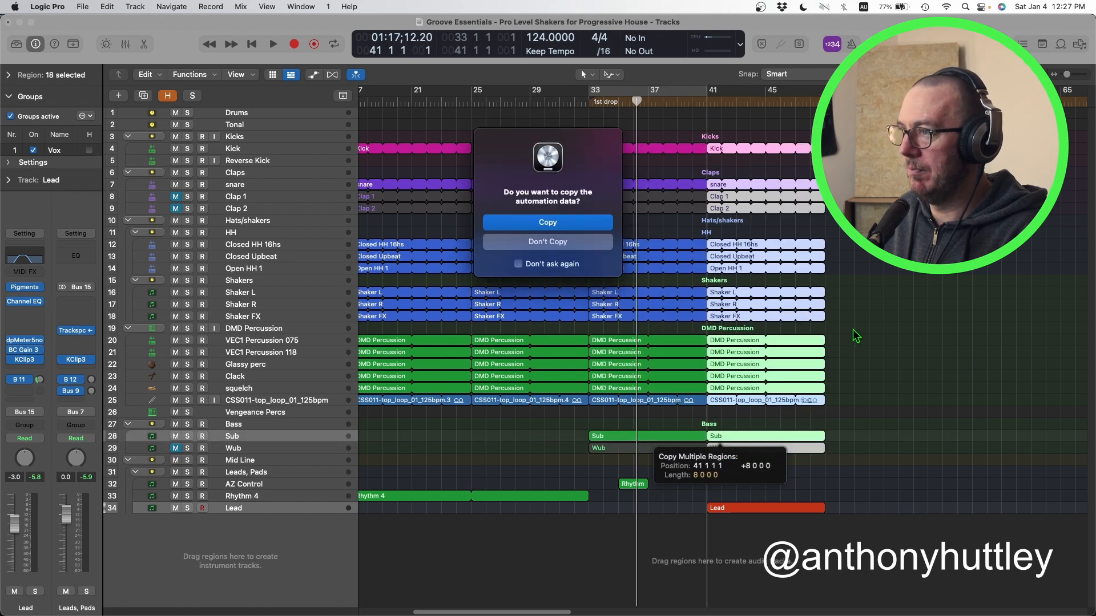
left_click(542, 243)
scroll(810, 216, "right", 3)
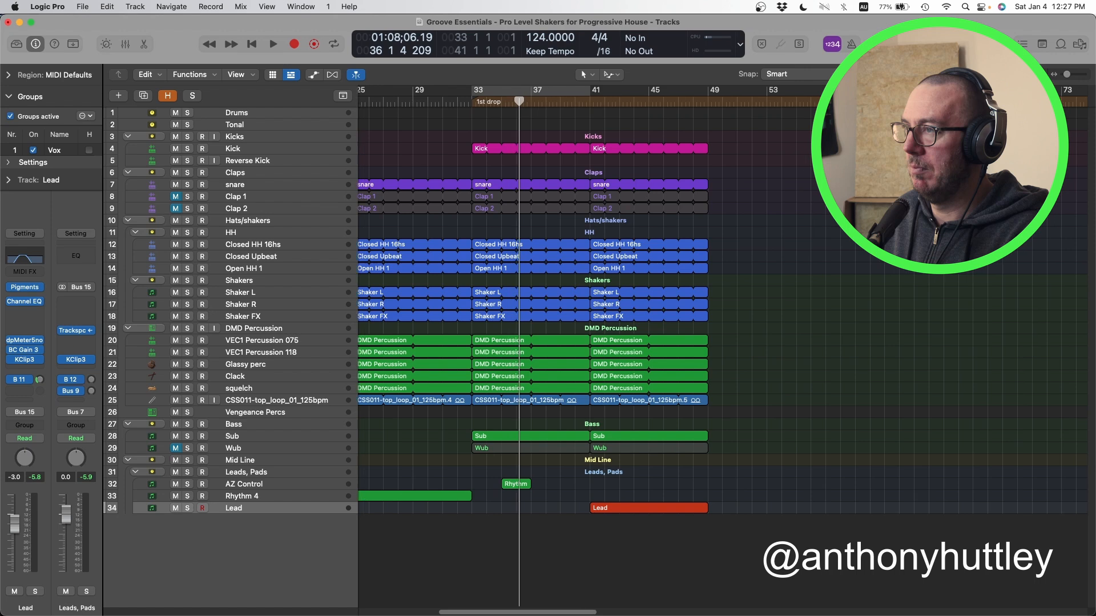
Play the drop from bar 33 and move the Lead region to bar 49.
left_click(586, 97)
key("space")
left_click(469, 101)
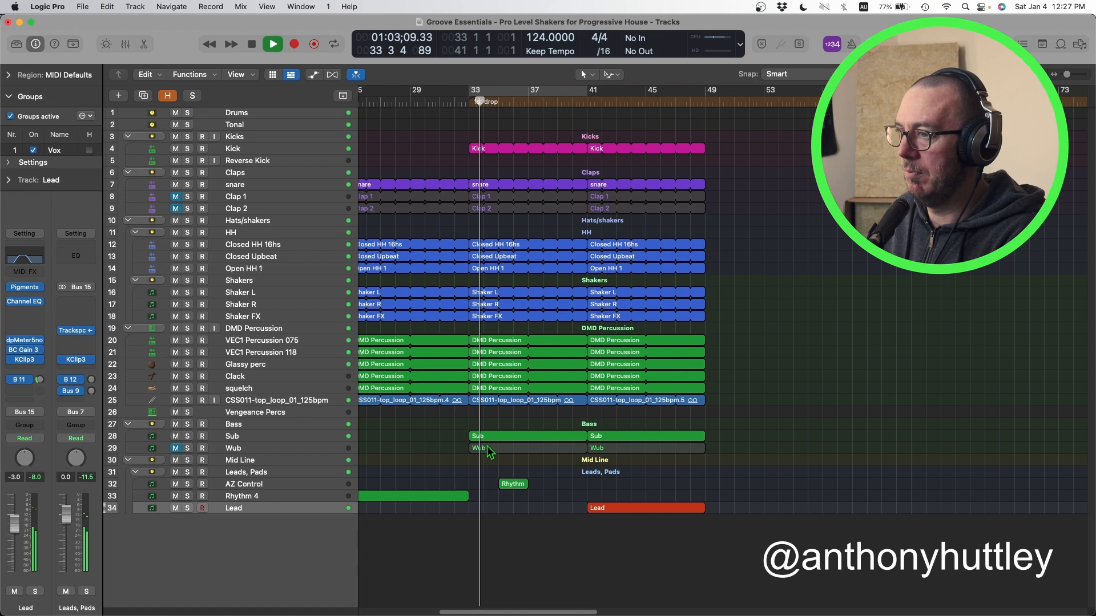
left_click(581, 449)
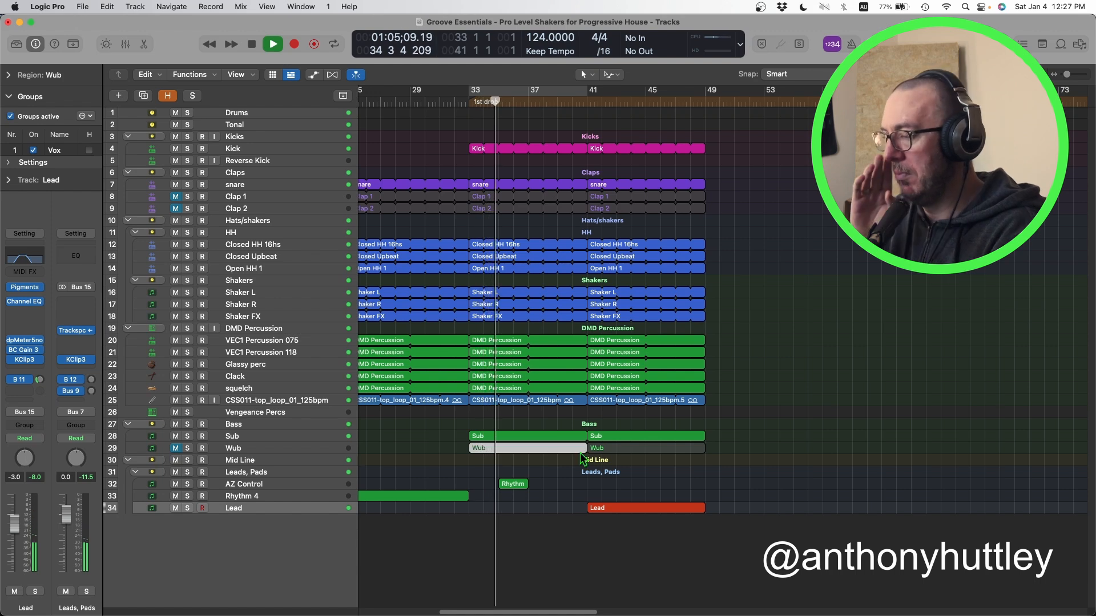
left_click_drag(639, 508, 762, 514)
left_click(781, 445)
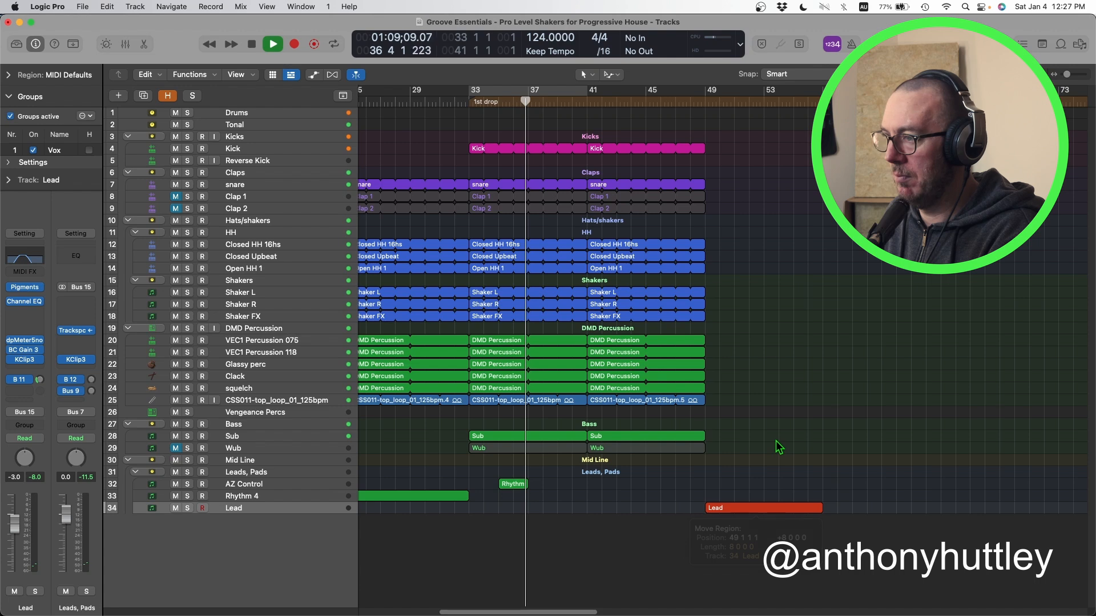
Move both Wub regions eight bars later so they start at bar 41, and unmute the Wub track.
left_click_drag(442, 455, 628, 455)
left_click_drag(555, 450, 672, 455)
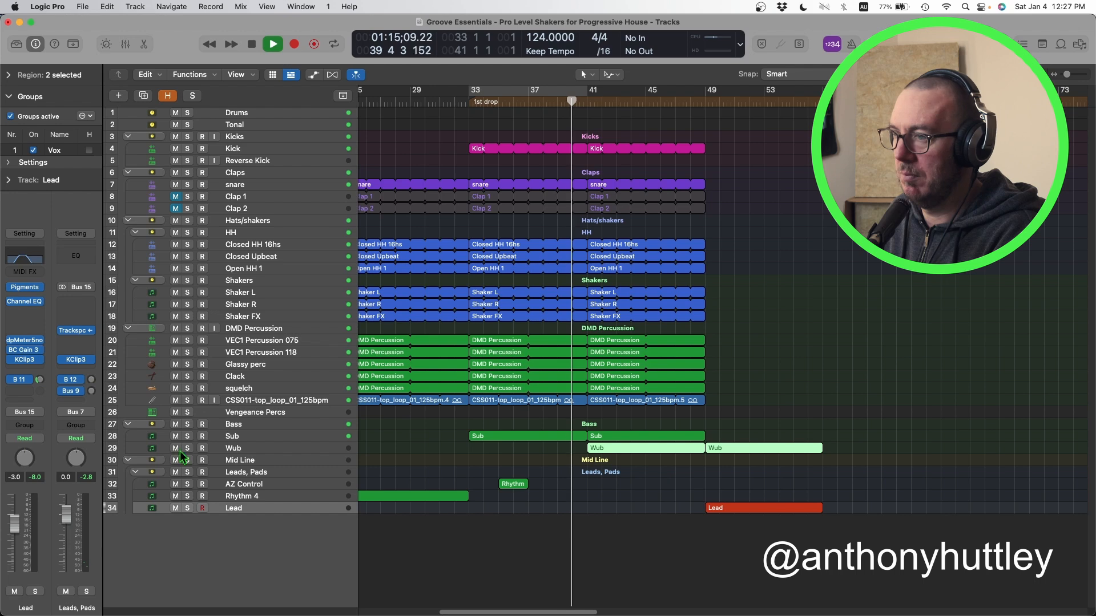
left_click(759, 189)
Copy the bar 41 drum, percussion and Sub regions to bar 49 without their automation data, and stop playback.
left_click_drag(587, 136, 699, 438)
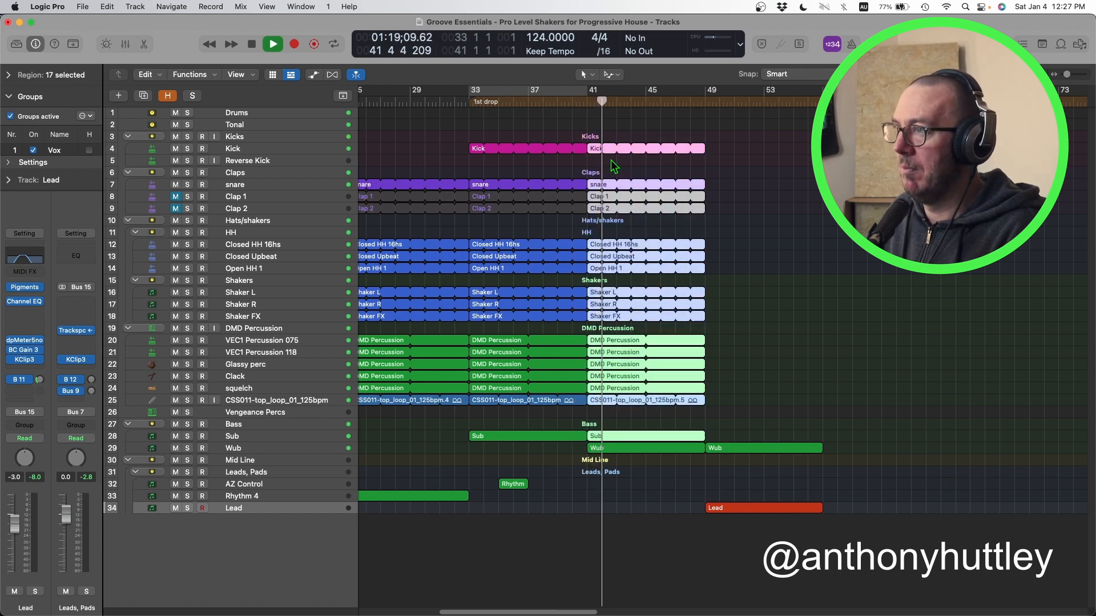
left_click_drag(594, 148, 714, 152)
left_click(577, 247)
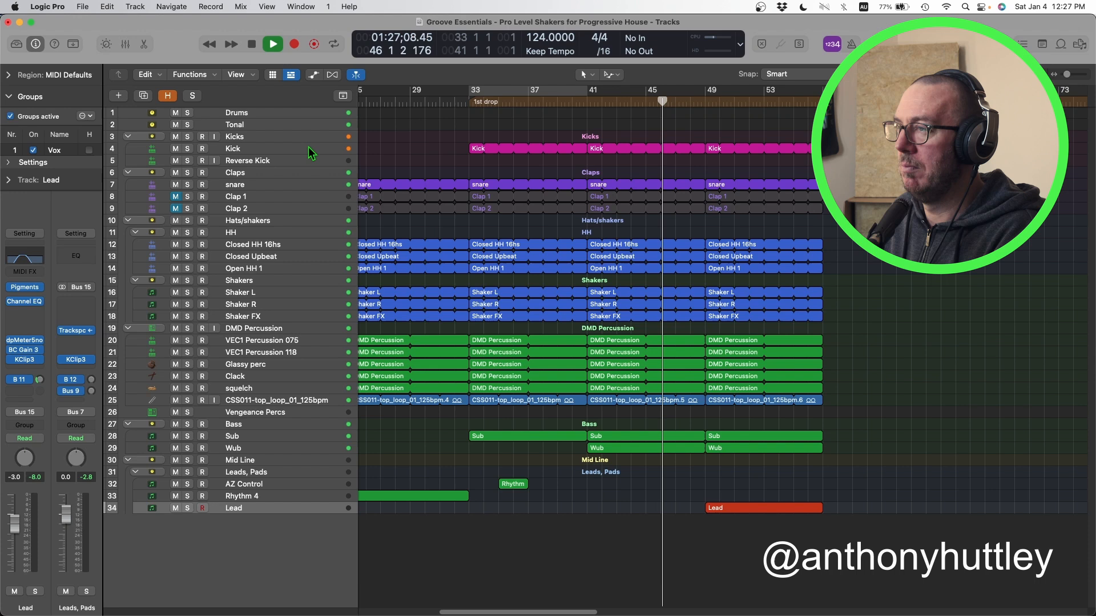
key("space")
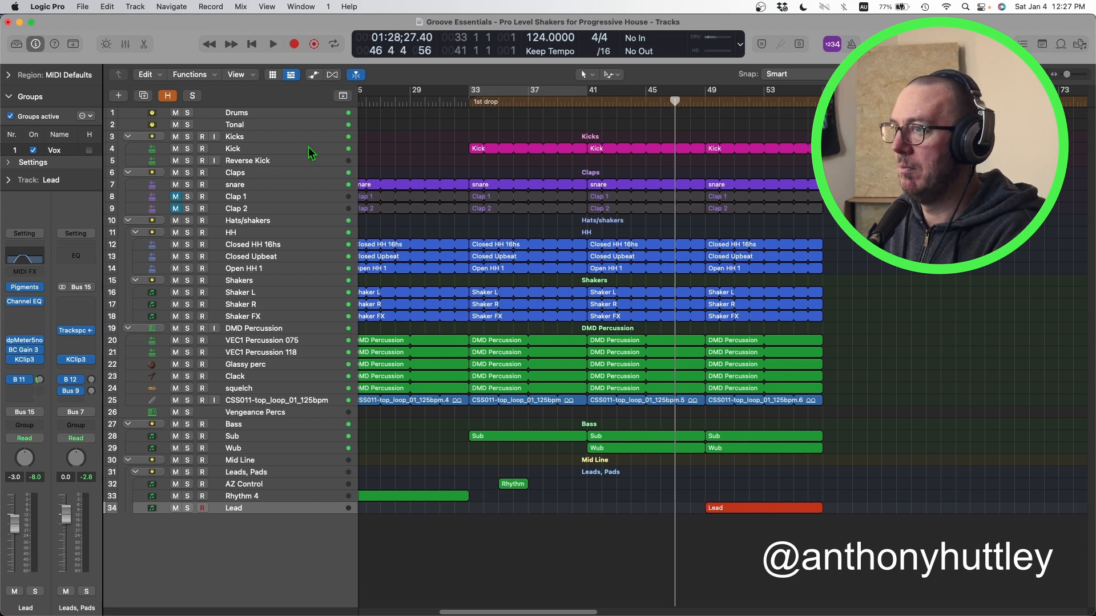
Show the Kick track's Low Cut Frequency automation, clear its points back to the song start, and hide the automation.
left_click(309, 148)
key("a")
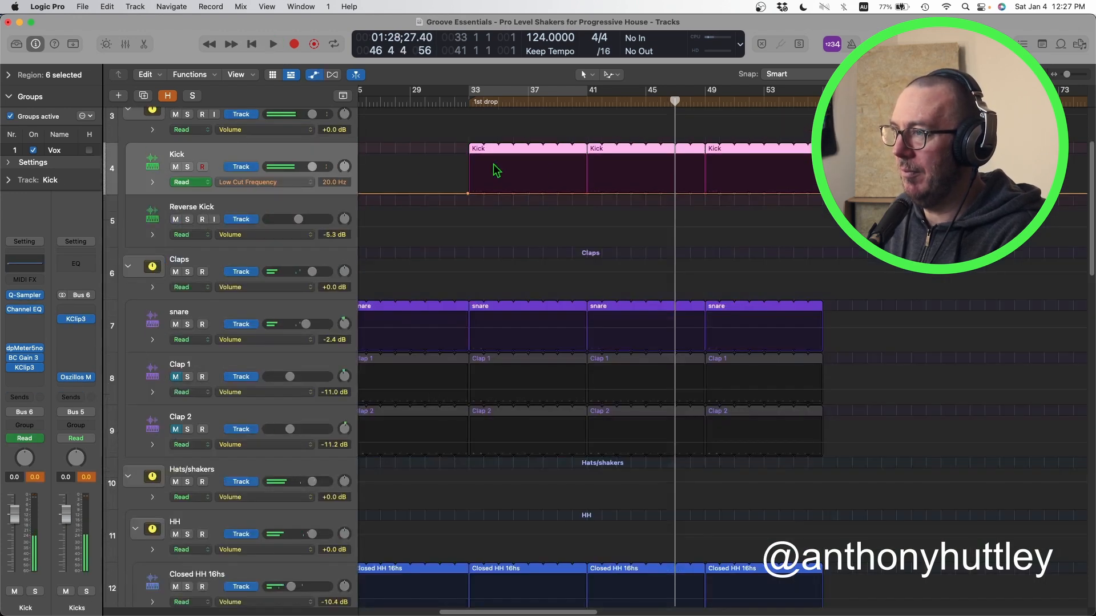
key("super+Left")
key("super+Left")
key("super+Left")
key("super+Left")
key("super+Left")
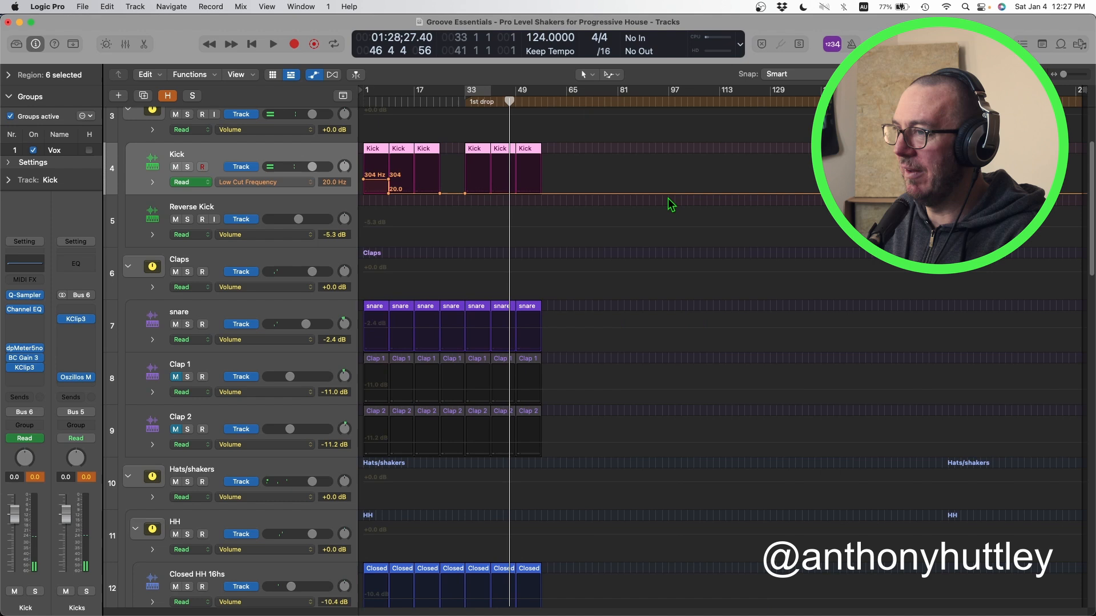
scroll(471, 195, "up", 1)
left_click_drag(466, 196, 339, 197)
left_click(363, 197)
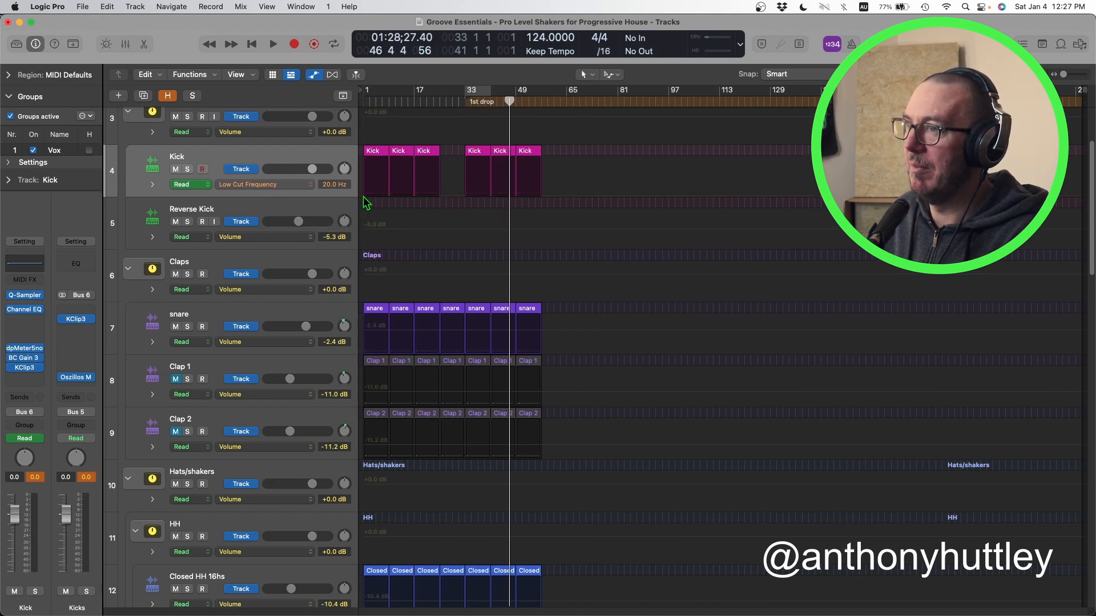
key("a")
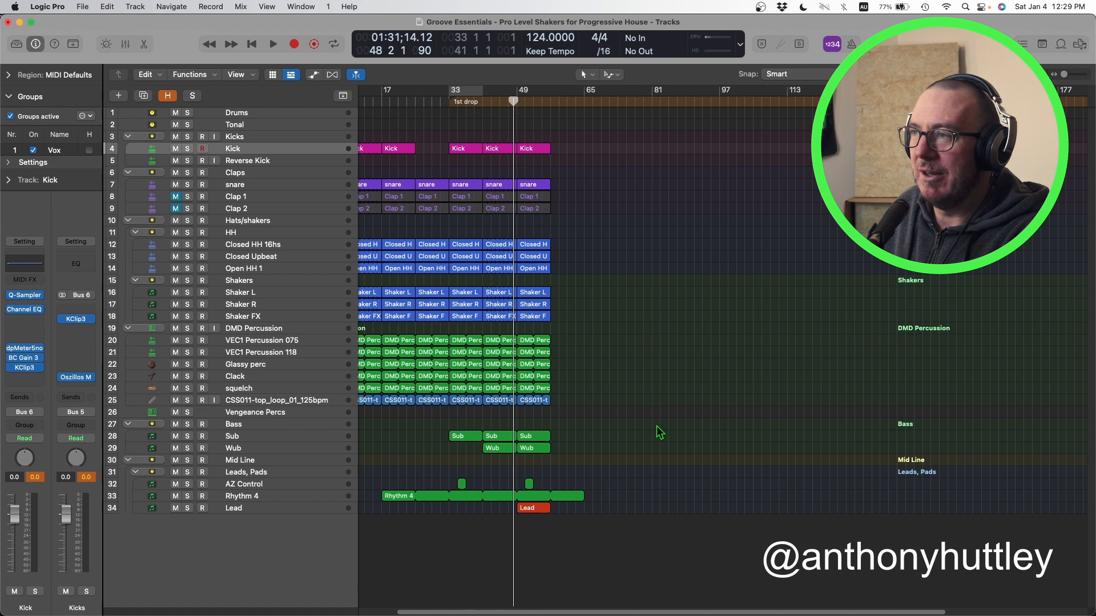
Move the Lead region to the end of the last Rhythm 4 region, play from bar 33 and select the AZ Control track.
key("super+Left")
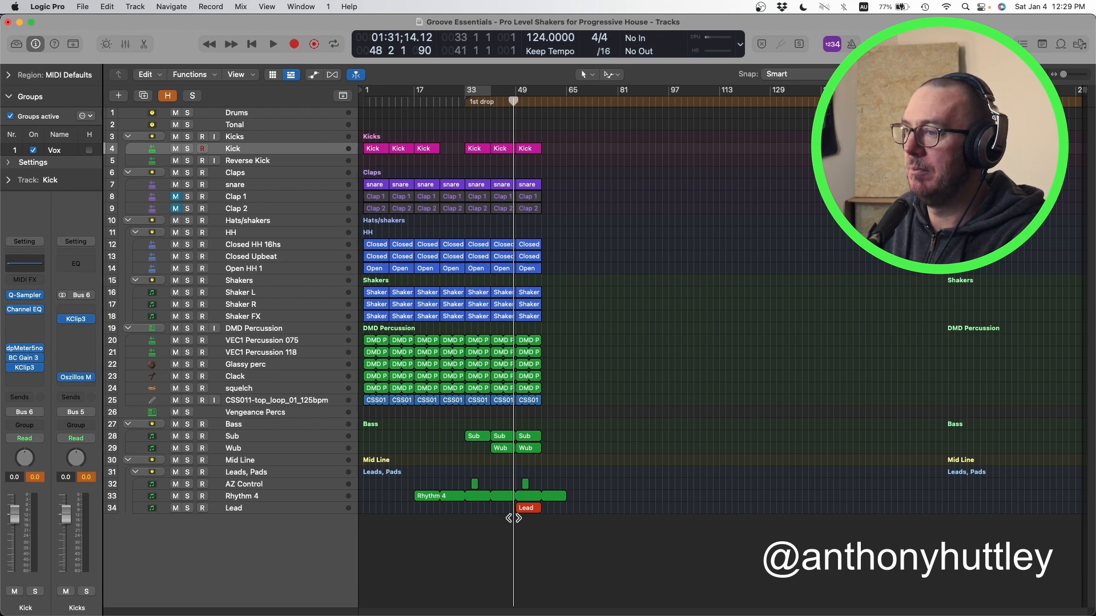
left_click_drag(528, 510, 579, 516)
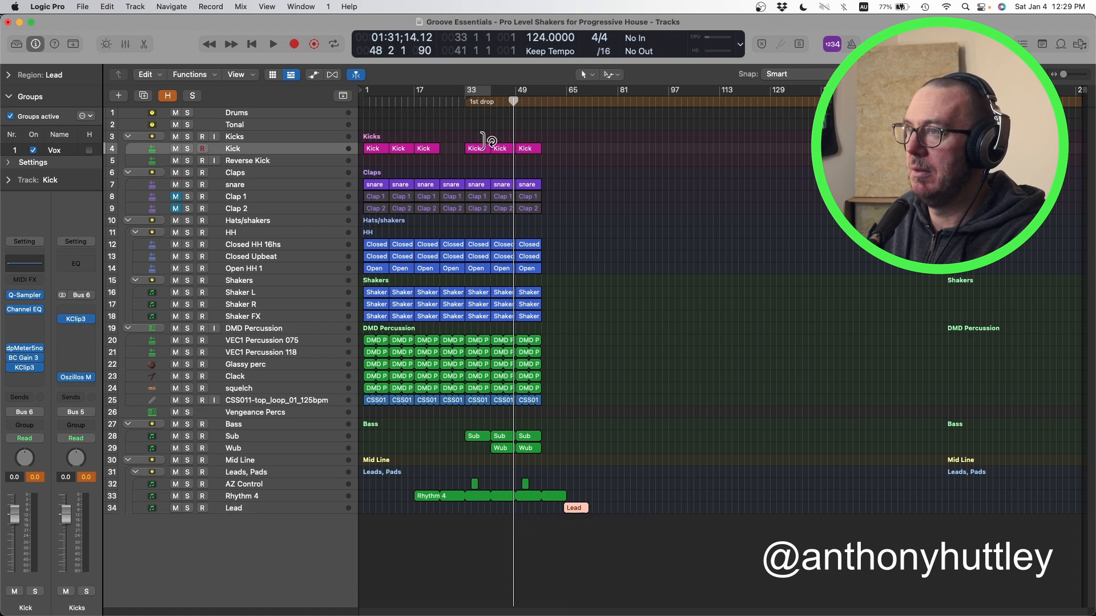
left_click(463, 99)
key("space")
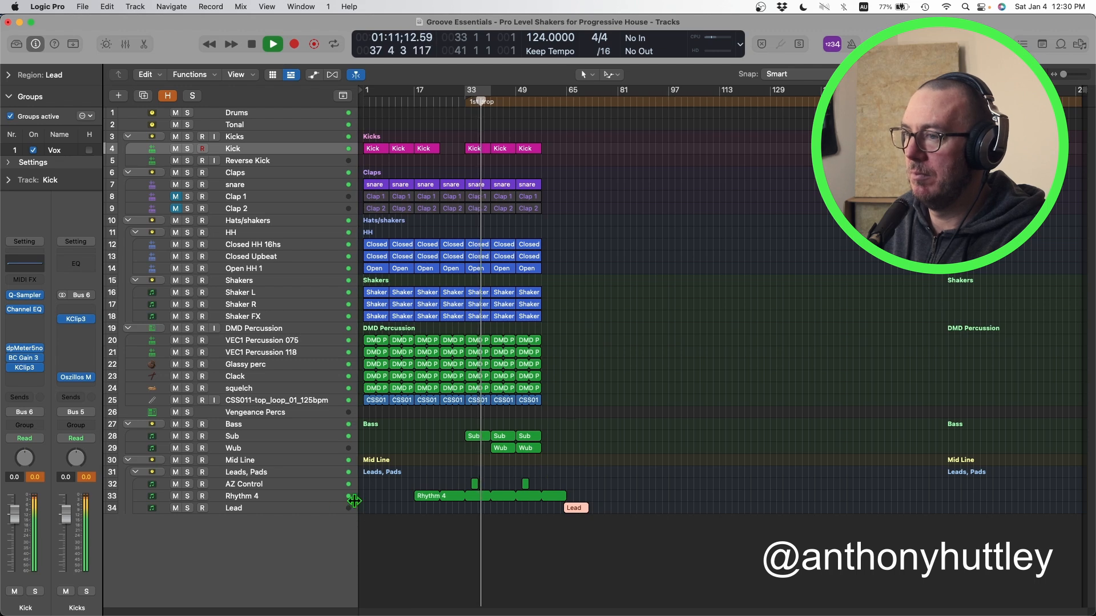
left_click(297, 485)
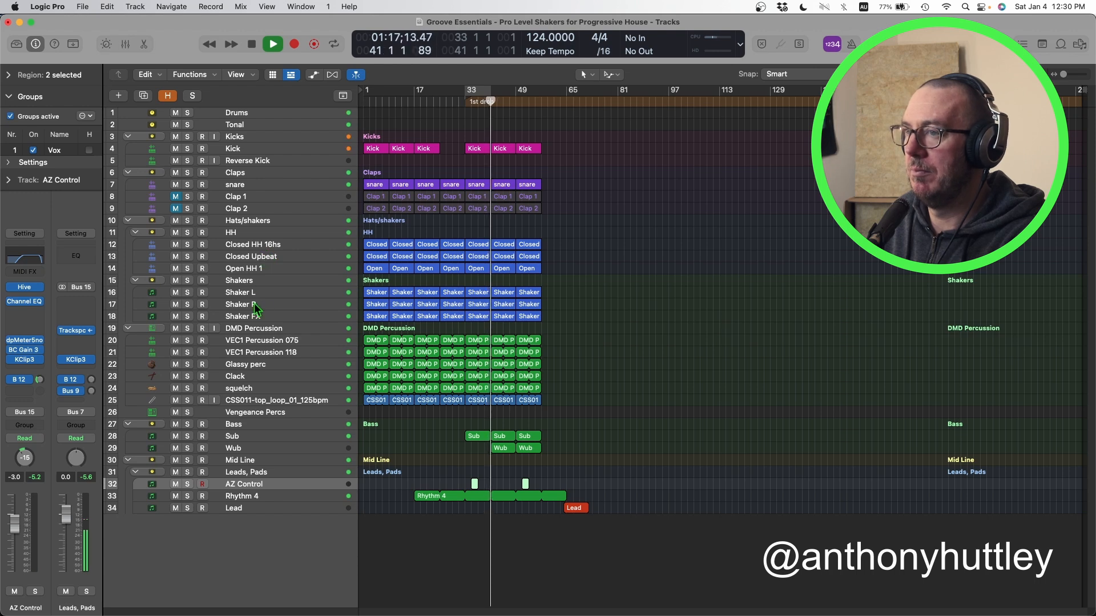
Audition the drop while toggling mutes on Closed HH 16hs and the CSS011 top loop, with Open HH 1 muted.
left_click(176, 245)
left_click(176, 245)
left_click(174, 270)
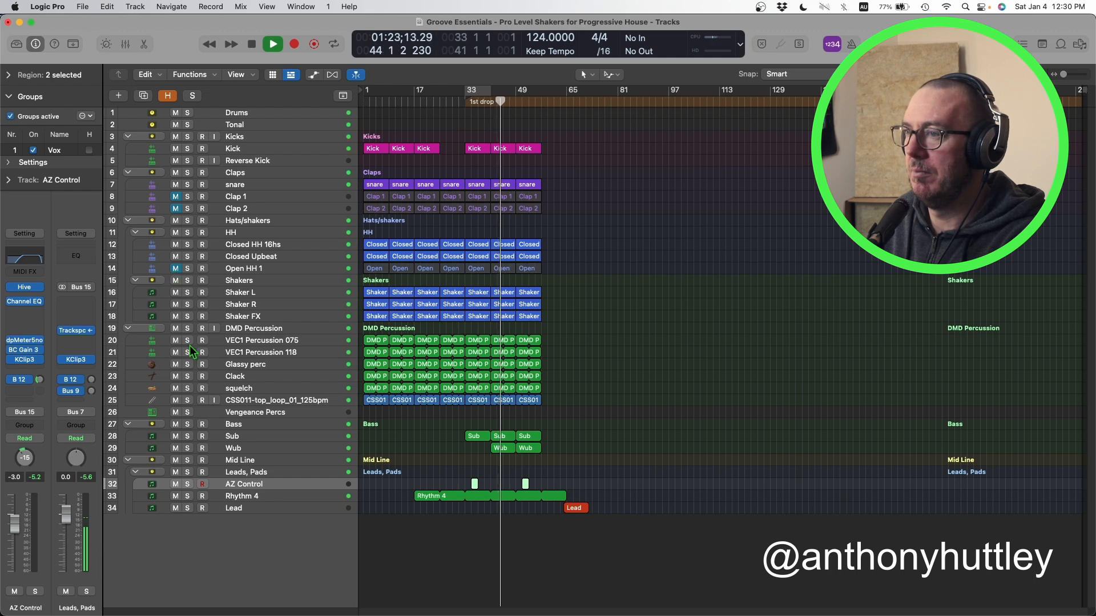
left_click(174, 401)
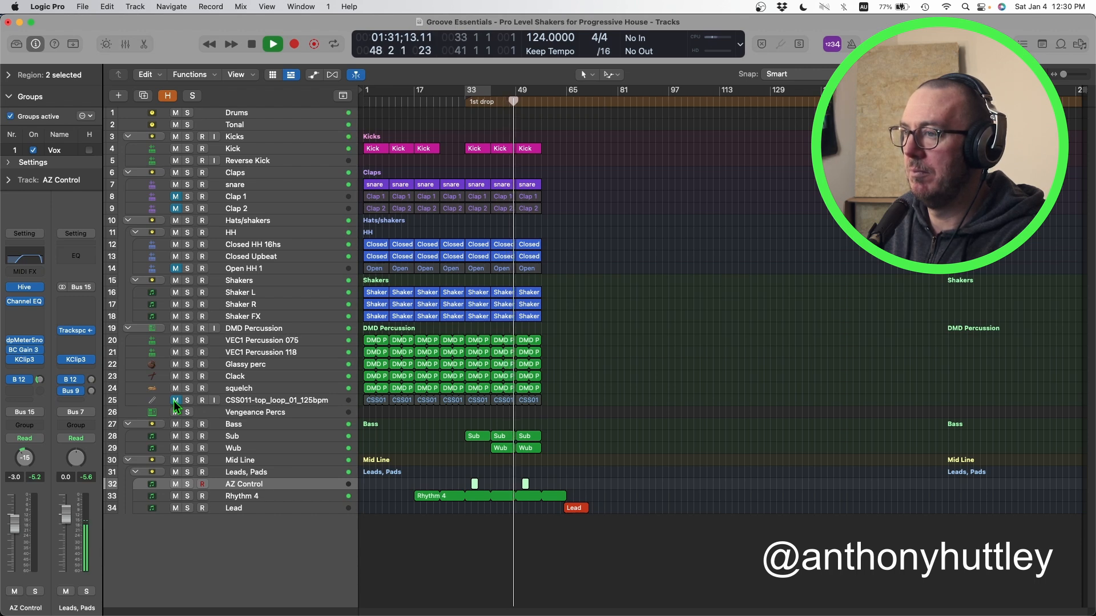
left_click(175, 400)
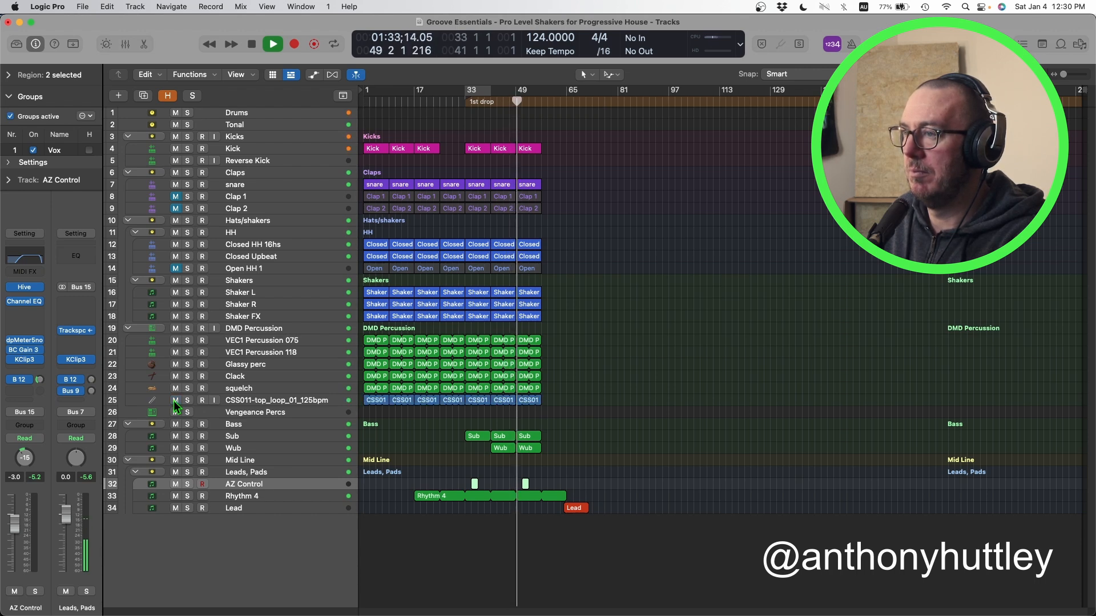
key("space")
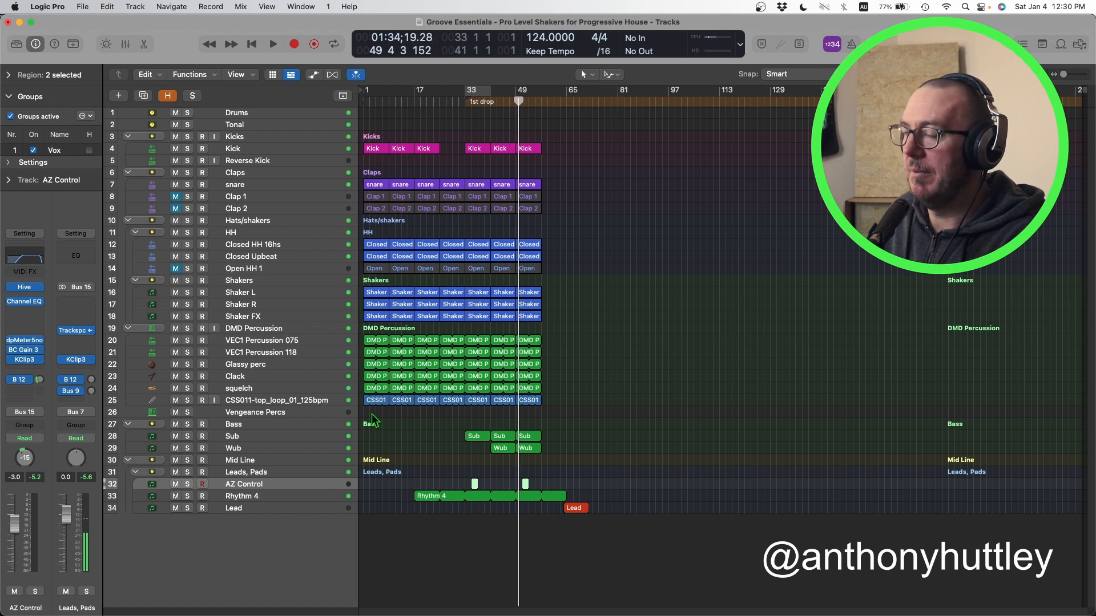
left_click_drag(371, 416, 456, 409)
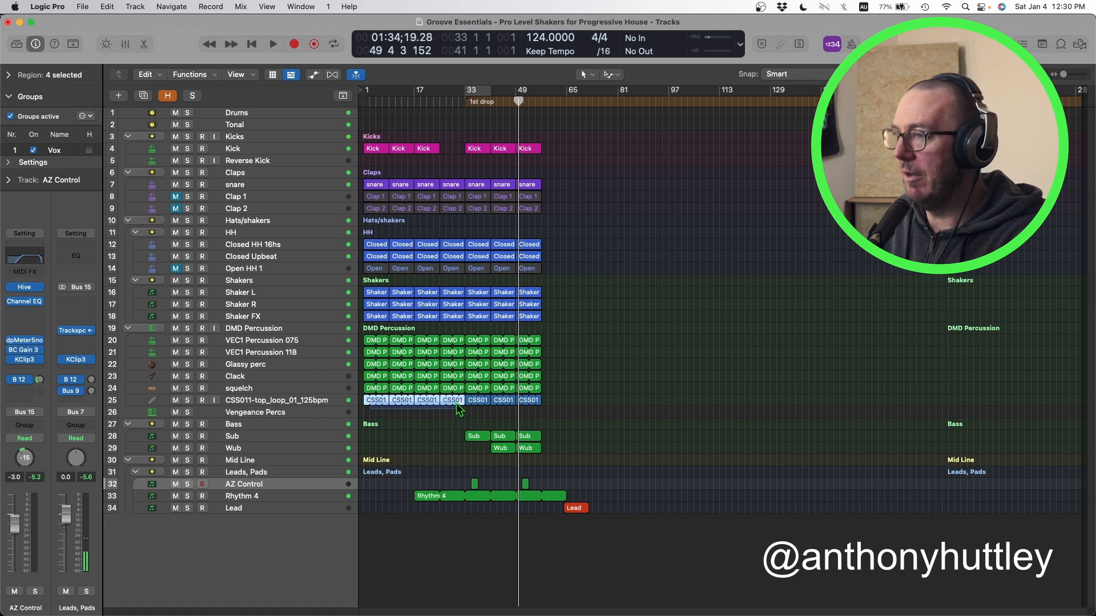
left_click_drag(456, 403, 506, 400)
left_click(445, 418)
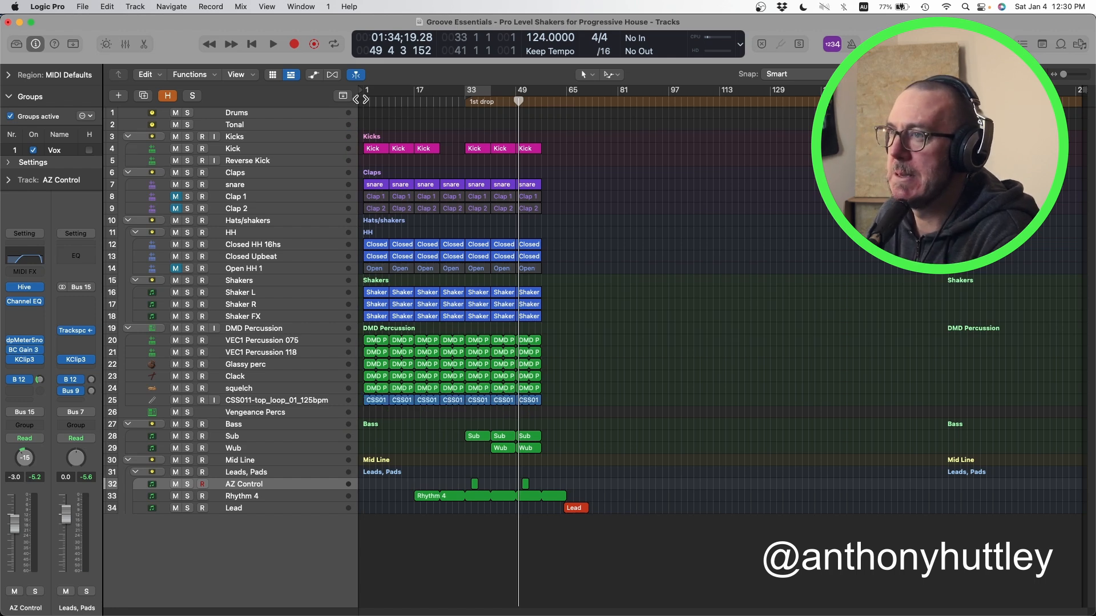
Play the intro from the start and mute the CSS011 top loop track to hear the section without it.
key("Return")
key("space")
key("space")
key("space")
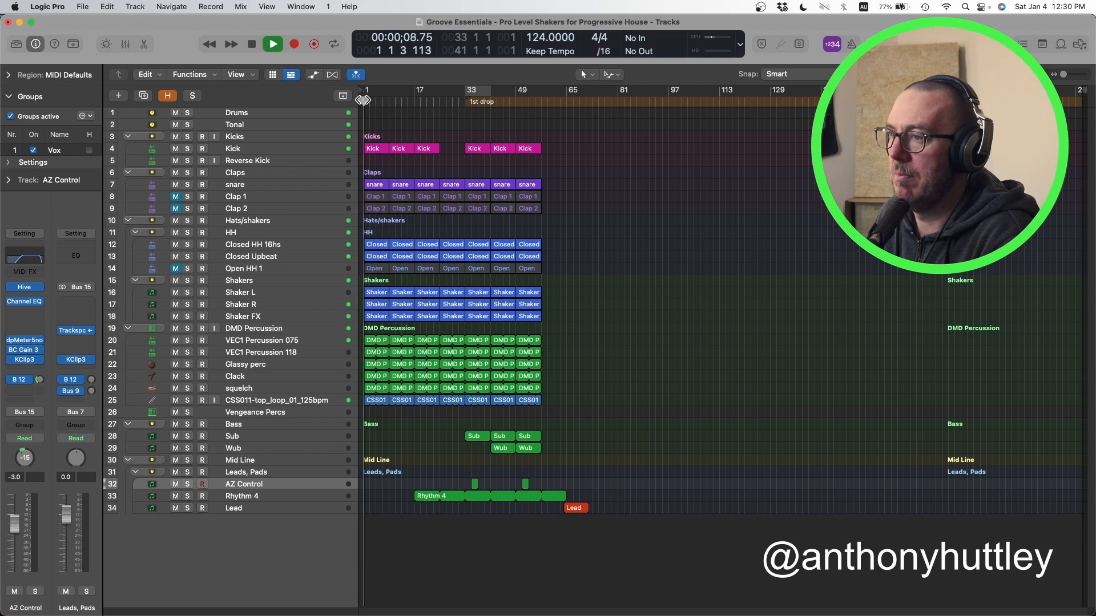
left_click(174, 400)
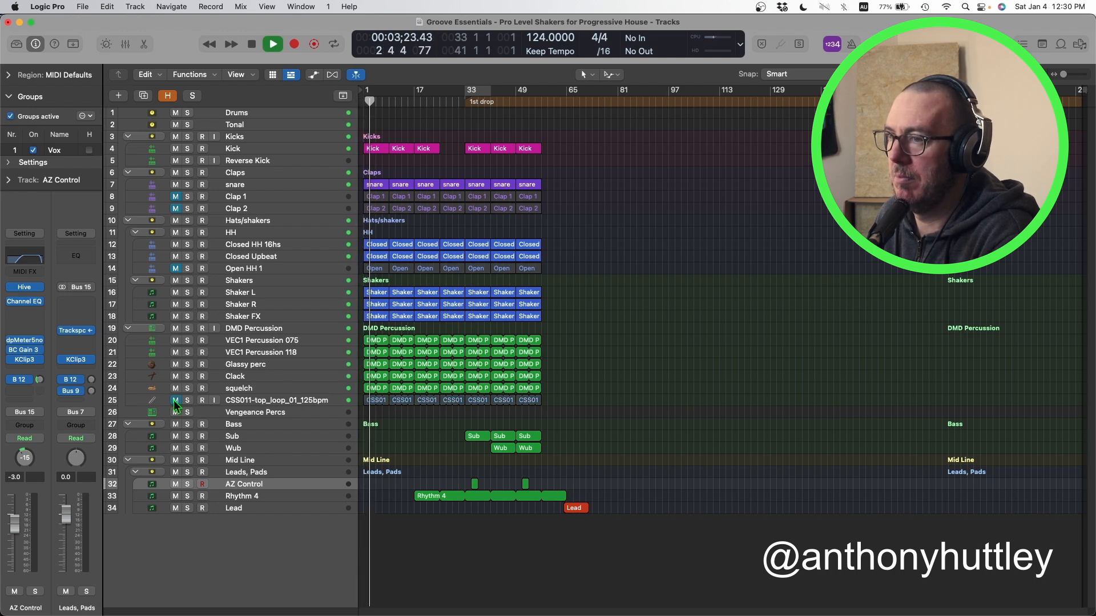
key("space")
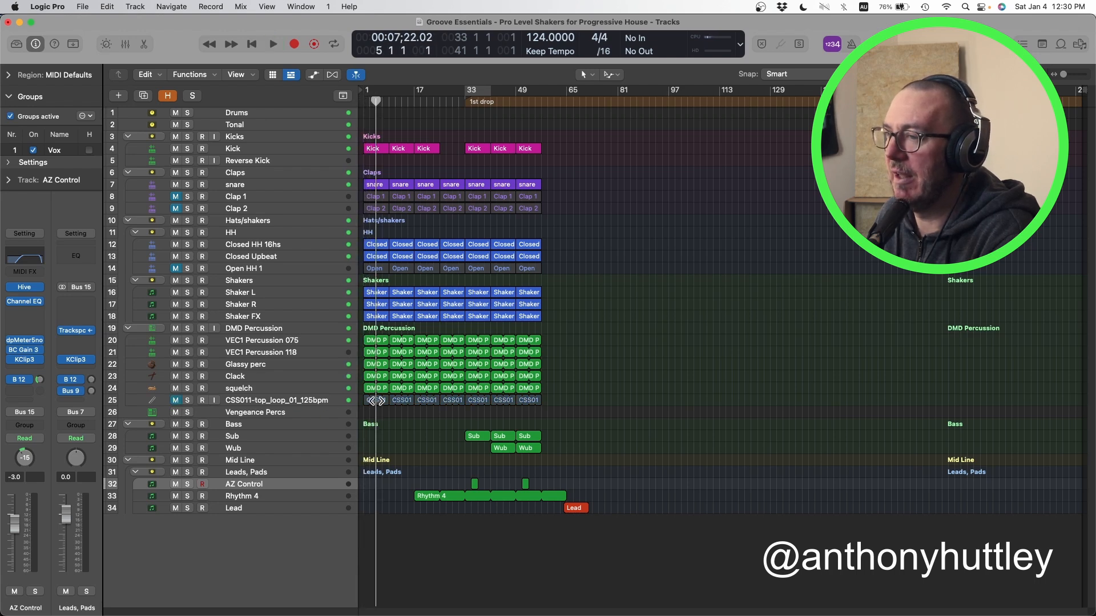
Delete the CSS011 top loop regions before bar 49, unmute that track and resume playback.
left_click_drag(367, 413, 492, 404)
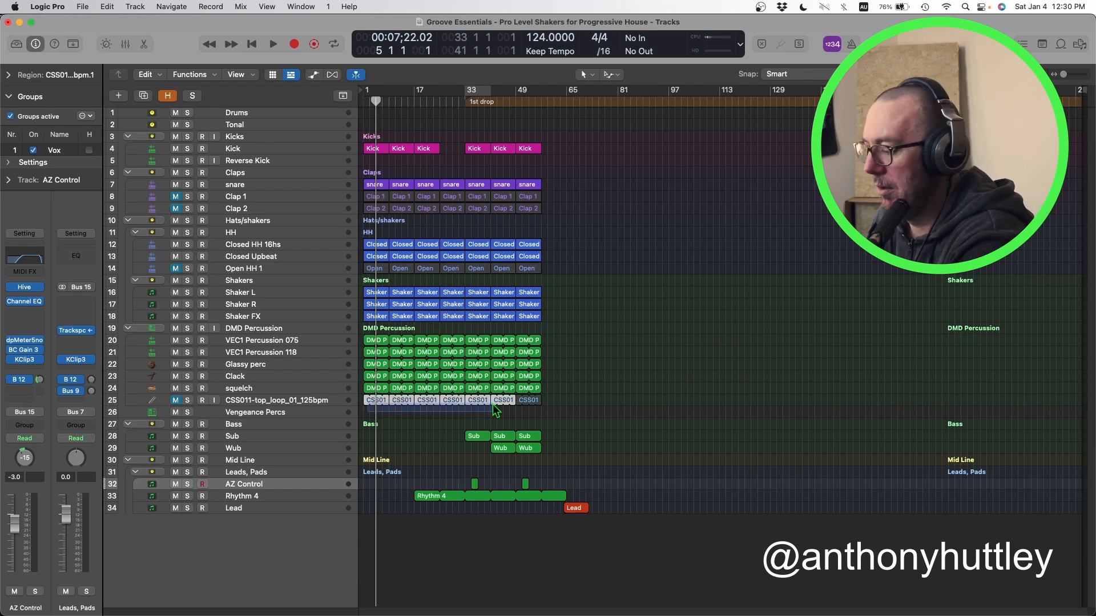
key("Delete")
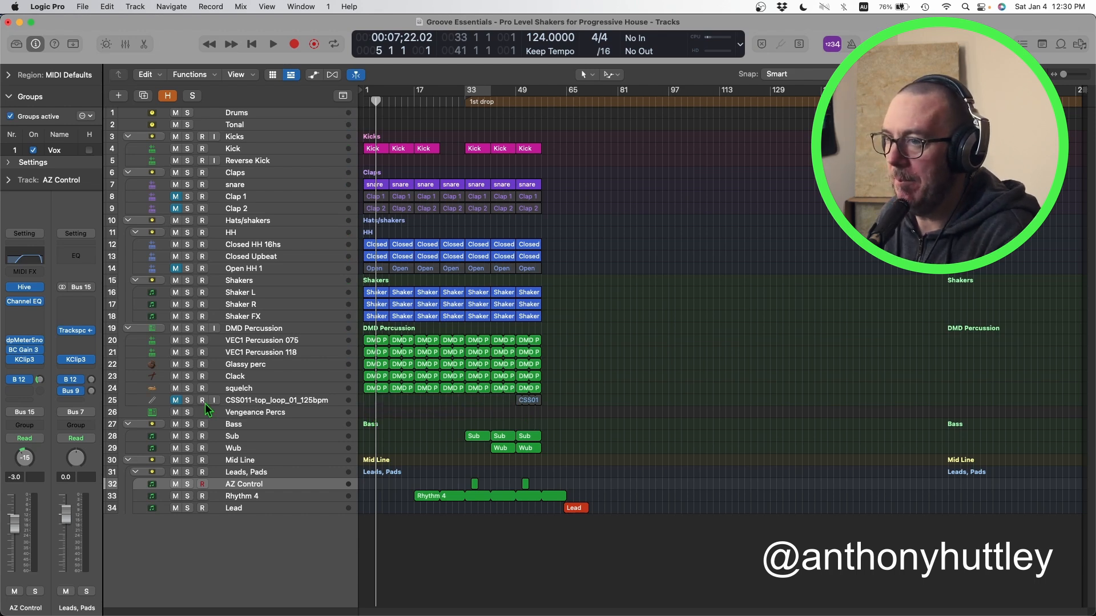
key("space")
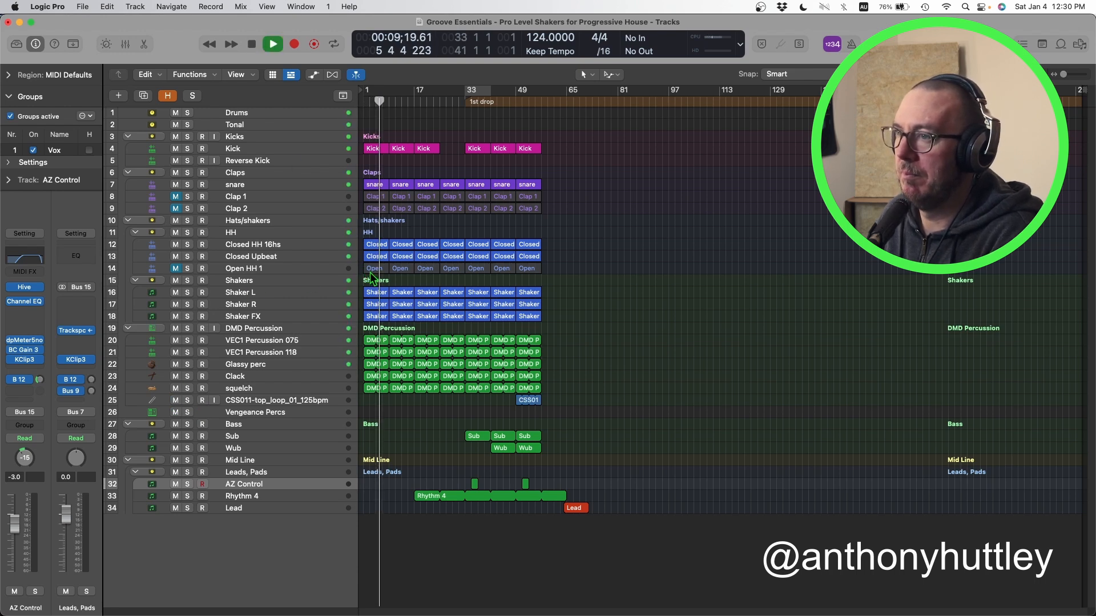
Delete the Open HH 1 regions before bar 41, unmute the track and play from just before bar 49.
left_click_drag(371, 276, 478, 269)
key("Delete")
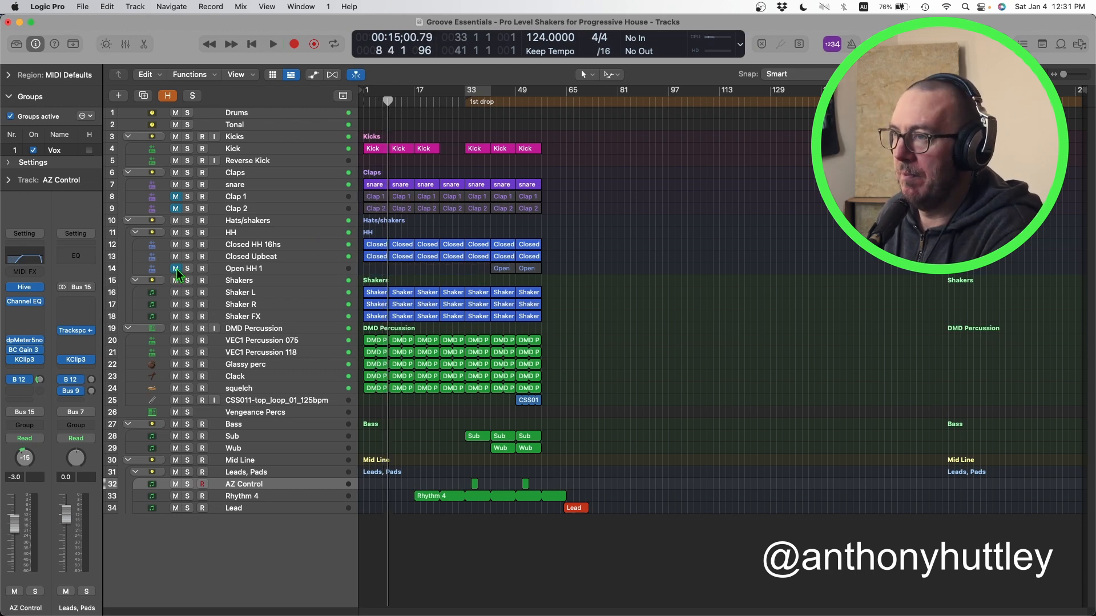
left_click(176, 269)
double_click(514, 100)
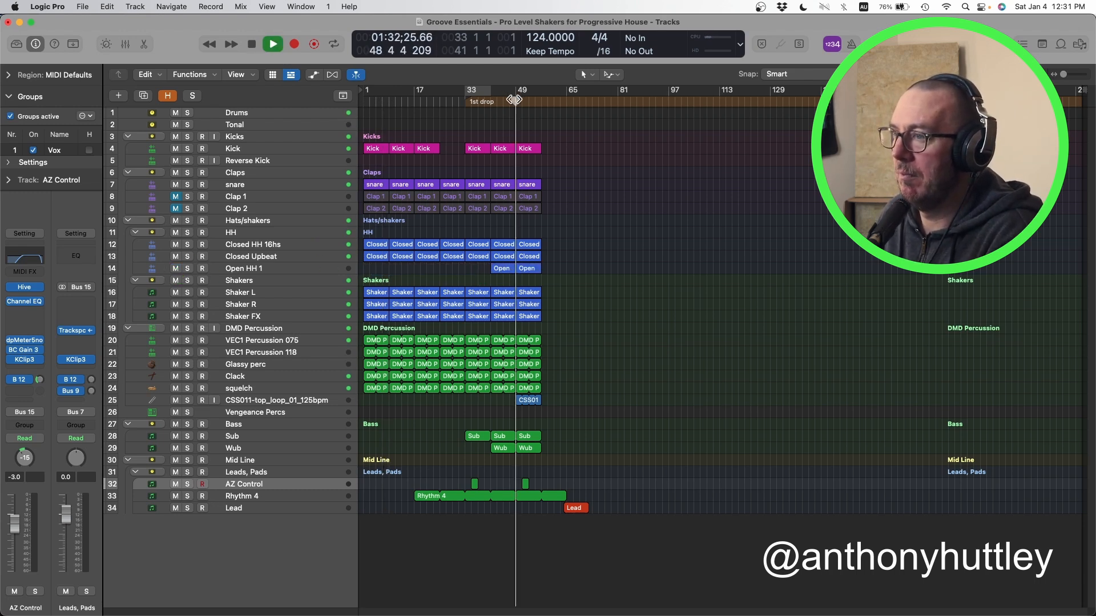
Audition the drop around bar 49 while toggling the mutes on Open HH 1 and the CSS011 top loop.
left_click(172, 269)
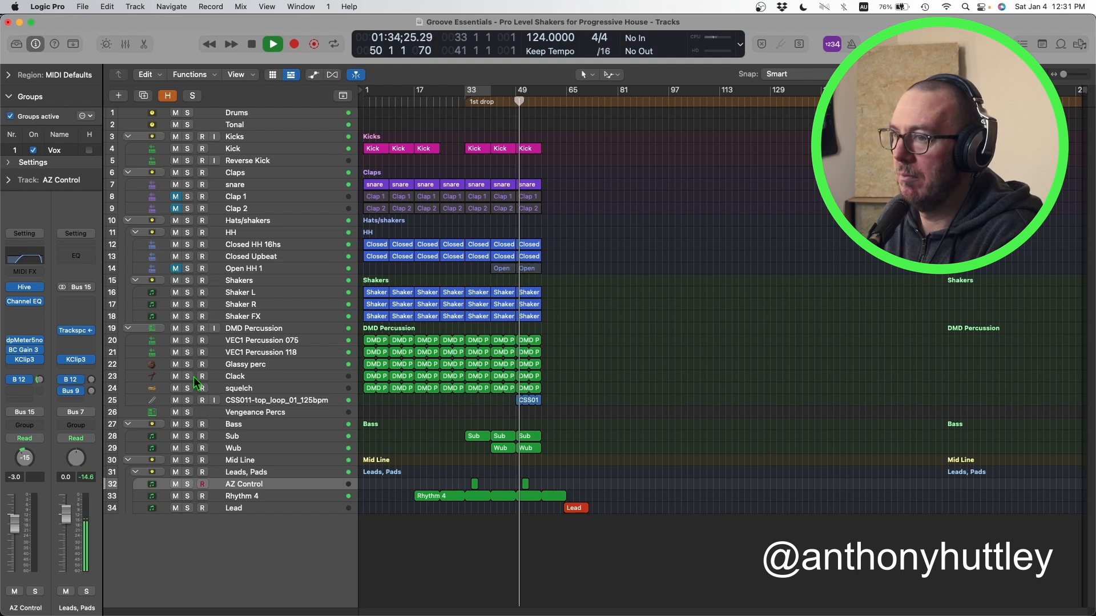
left_click(173, 399)
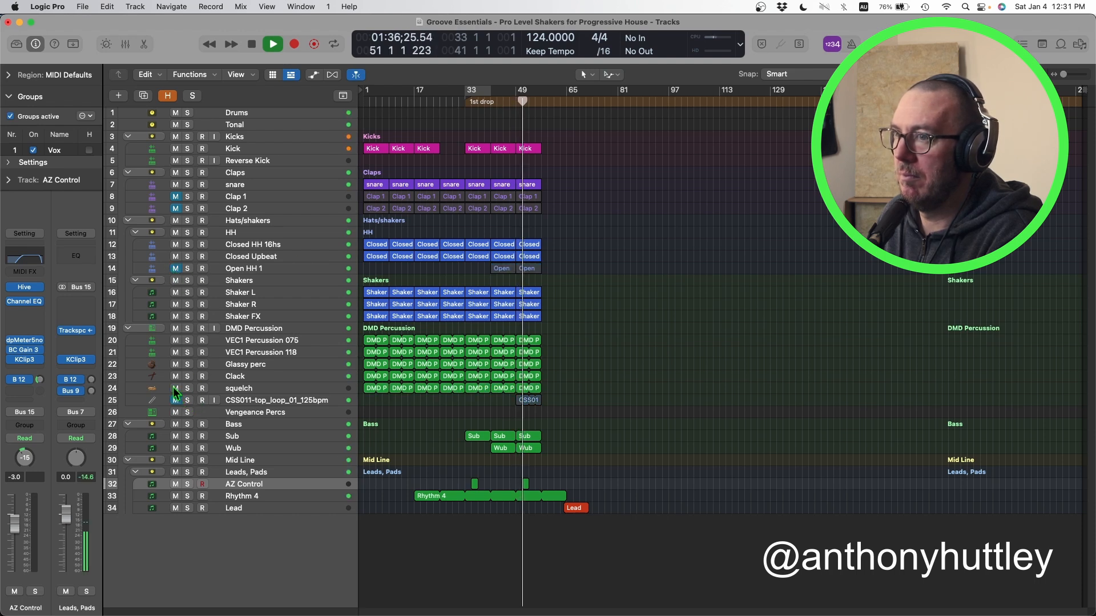
left_click(176, 268)
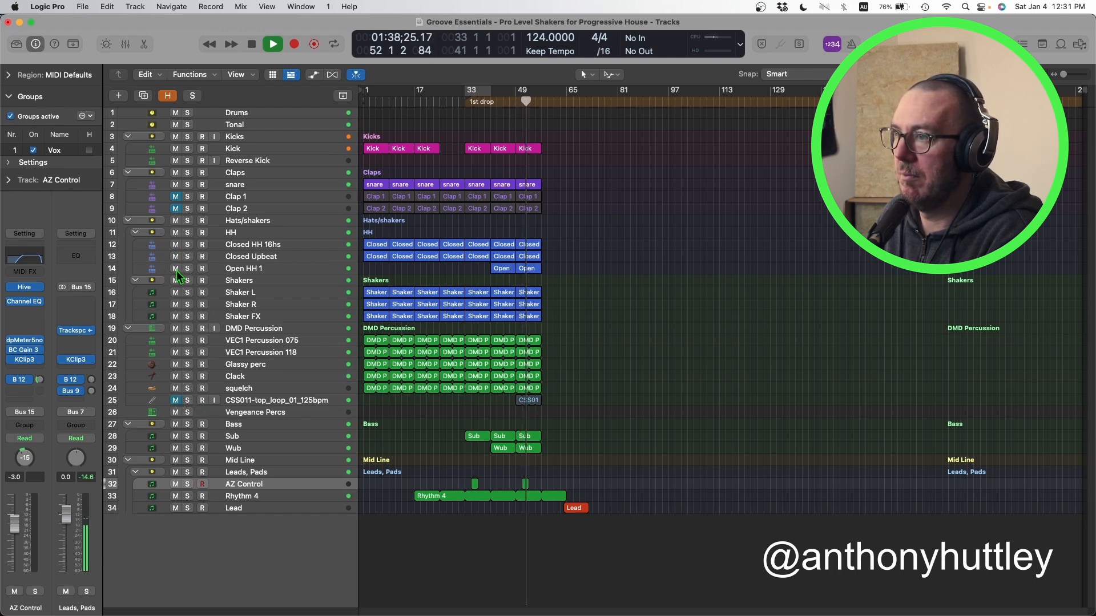
left_click(176, 269)
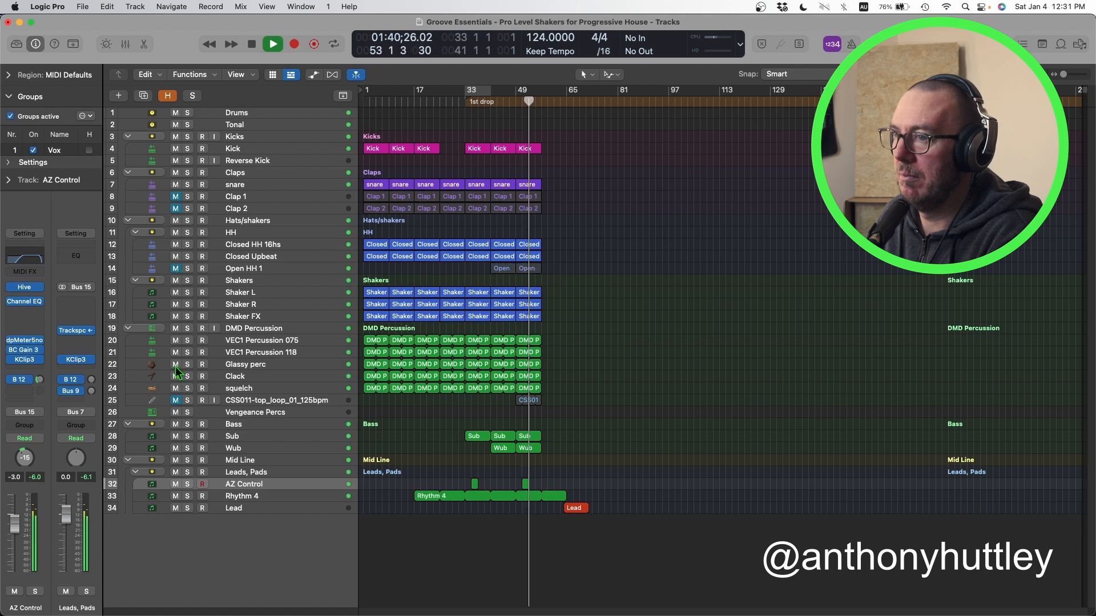
key("space")
Unmute Open HH 1, loop bars 49 to 57 and raise the Open HH 1 level to -12.2 dB during playback.
left_click(242, 269)
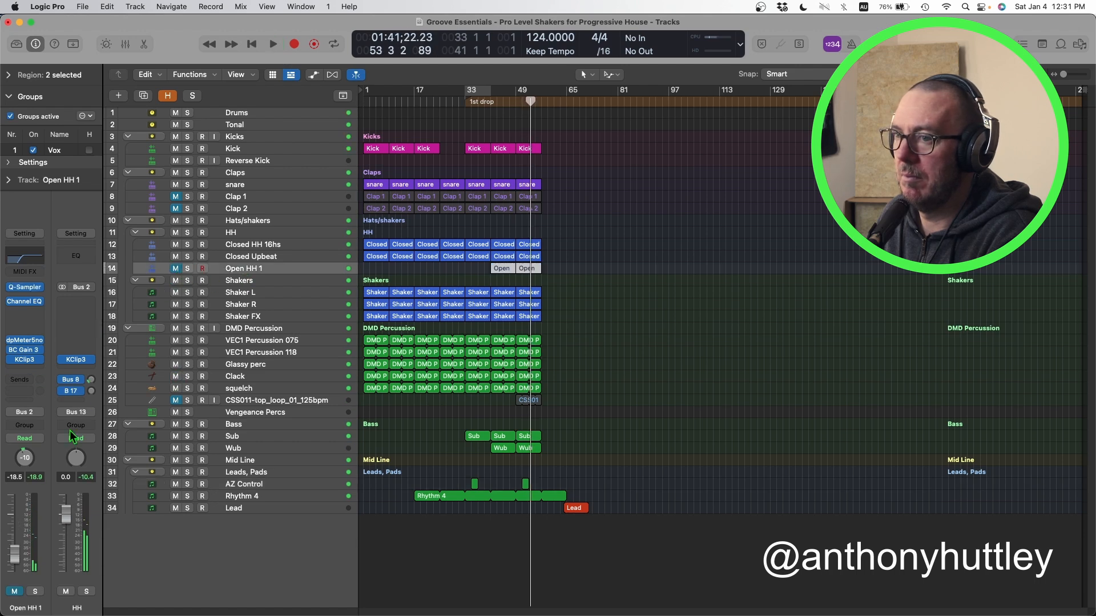
left_click(16, 592)
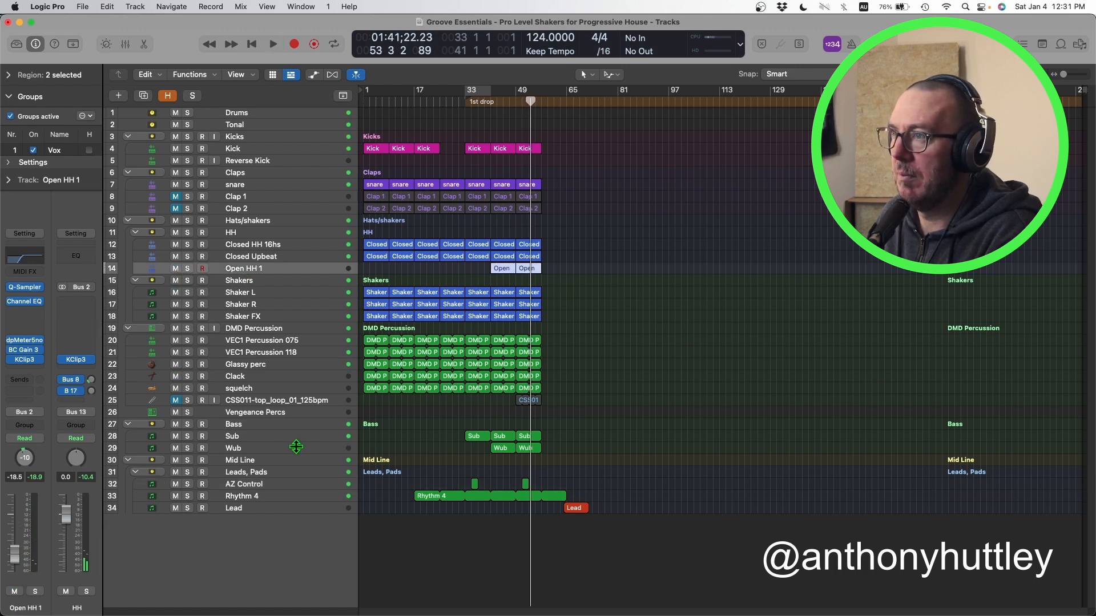
left_click_drag(517, 89, 541, 90)
key("space")
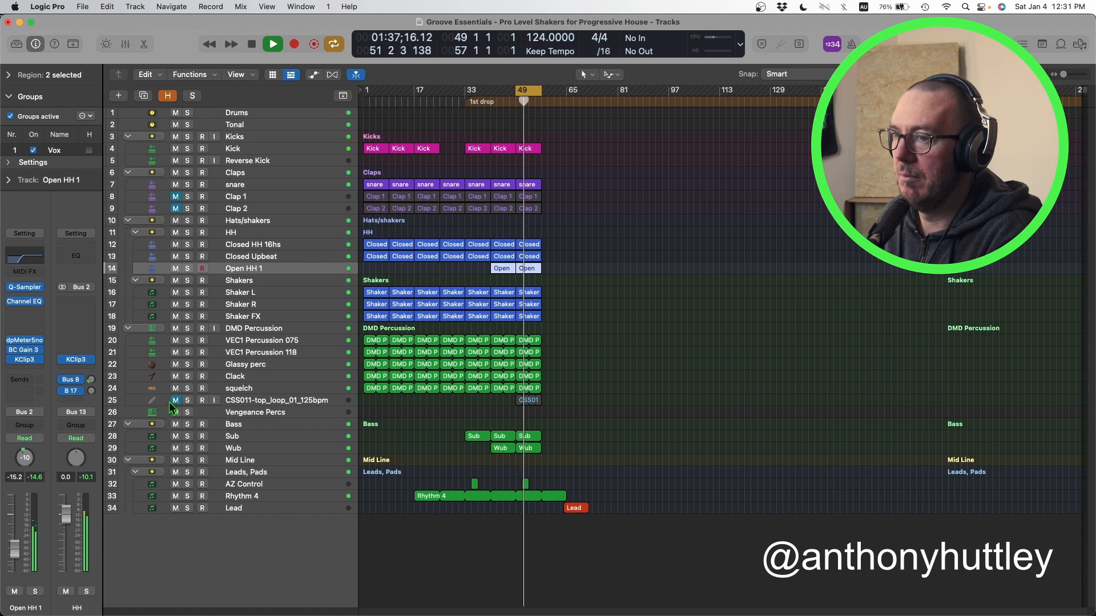
left_click_drag(14, 545, 14, 545)
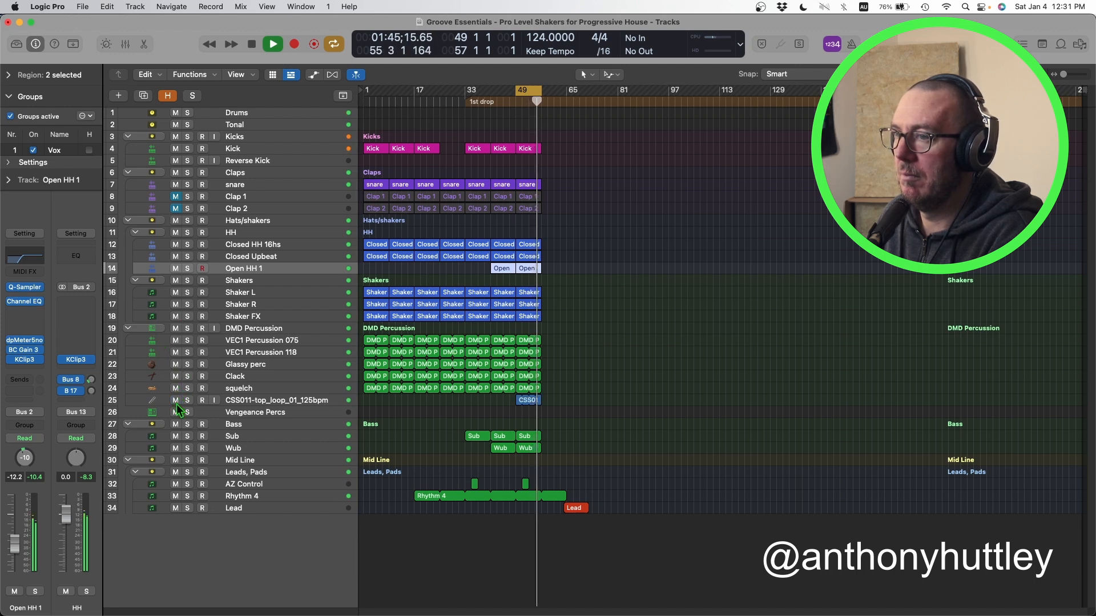
Set the Open HH 1 level to -15.8 dB and mute both that track and the CSS011 top loop.
left_click(206, 394)
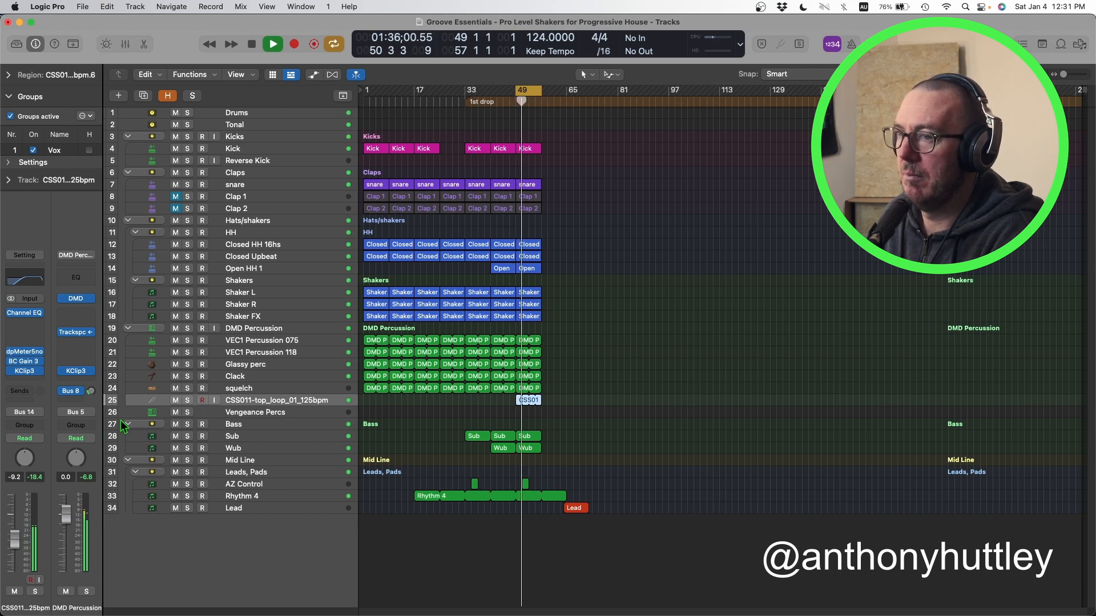
left_click(176, 401)
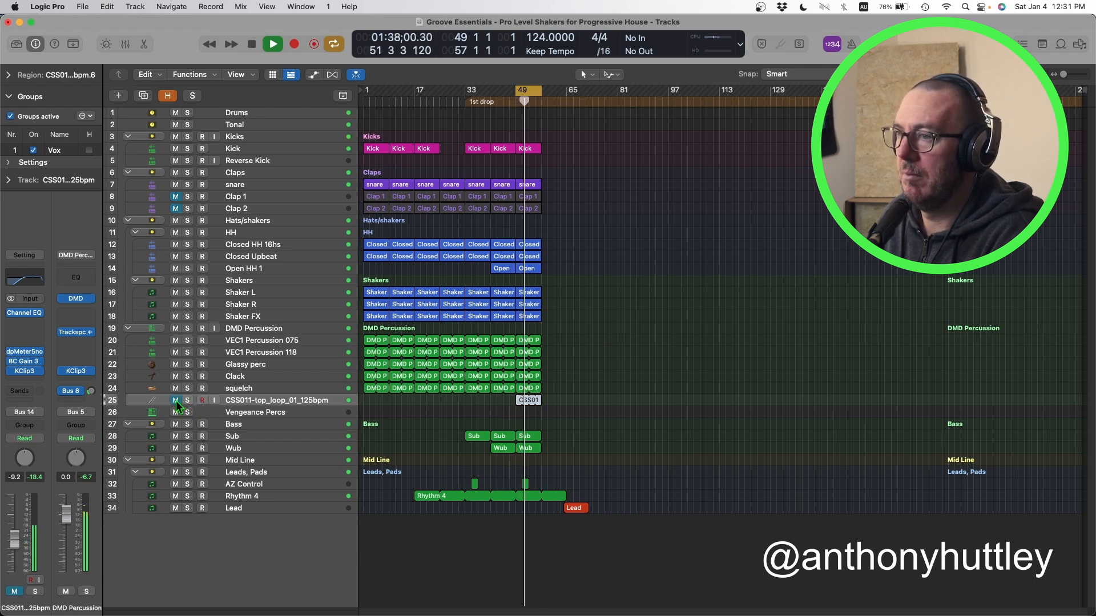
left_click(215, 271)
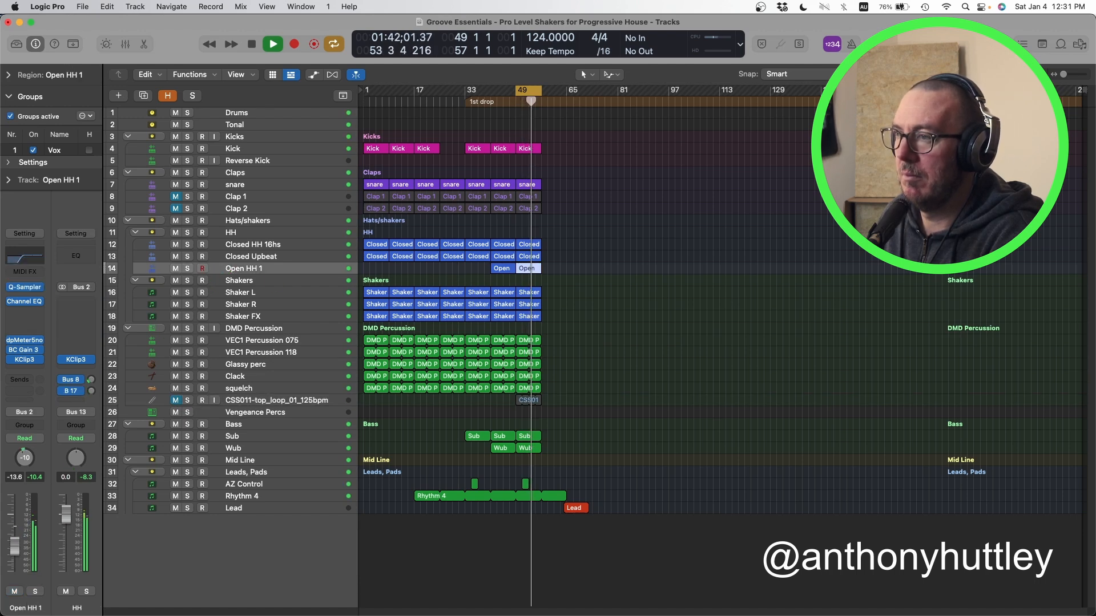
mouse_move(15, 546)
left_mouse_down()
mouse_move(15, 571)
mouse_move(14, 552)
left_mouse_up()
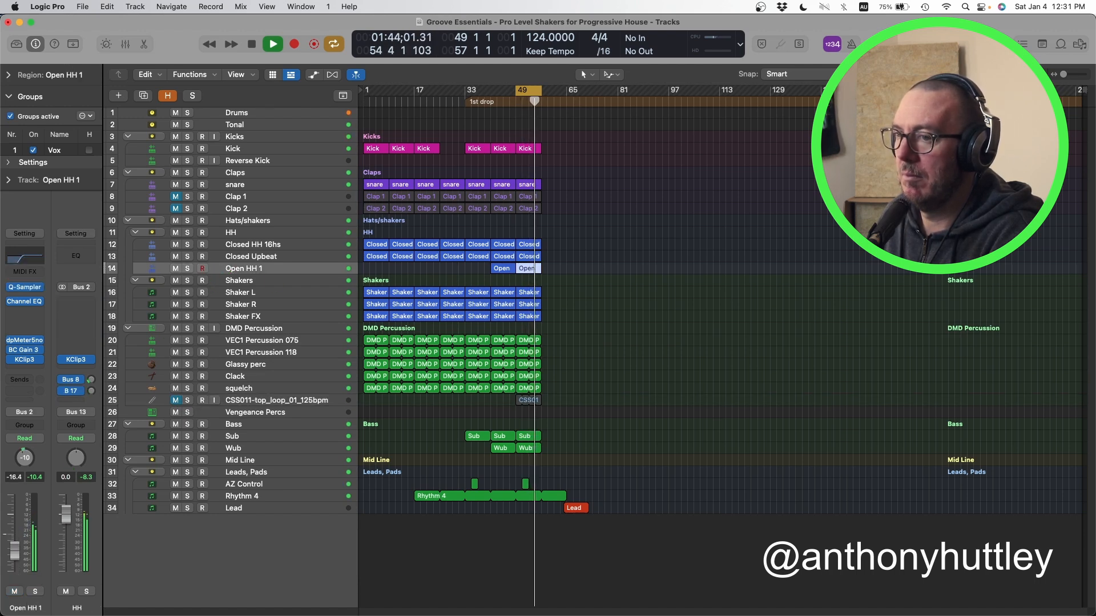
left_click(14, 592)
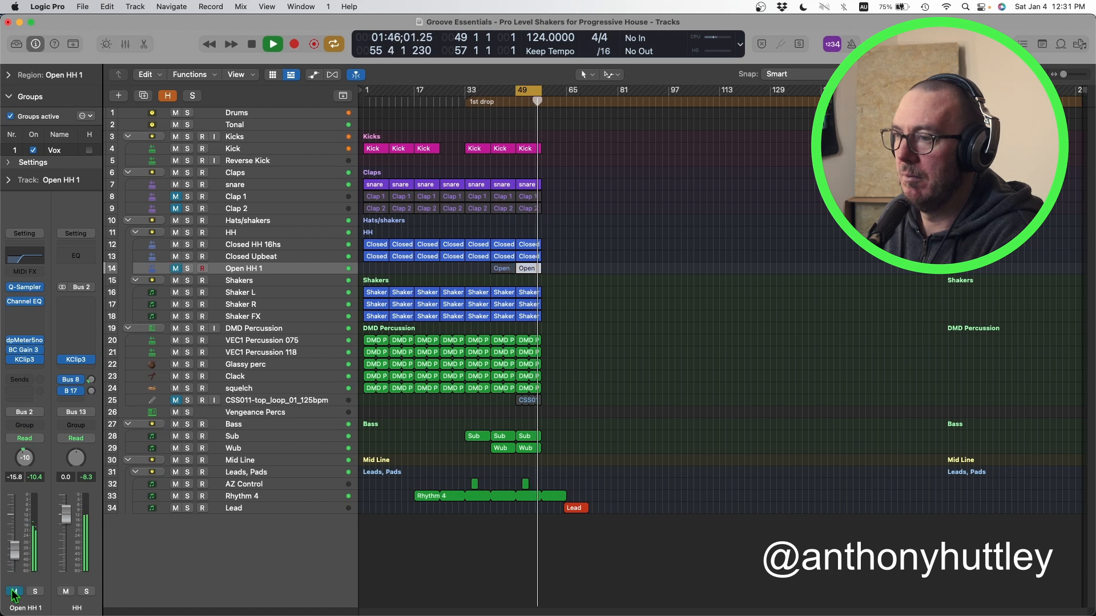
Turn off cycling, play from the start of the first drop and delete the snare region at bar 33.
key("space")
left_click(570, 268)
left_click(463, 99)
key("space")
key("c")
key("space")
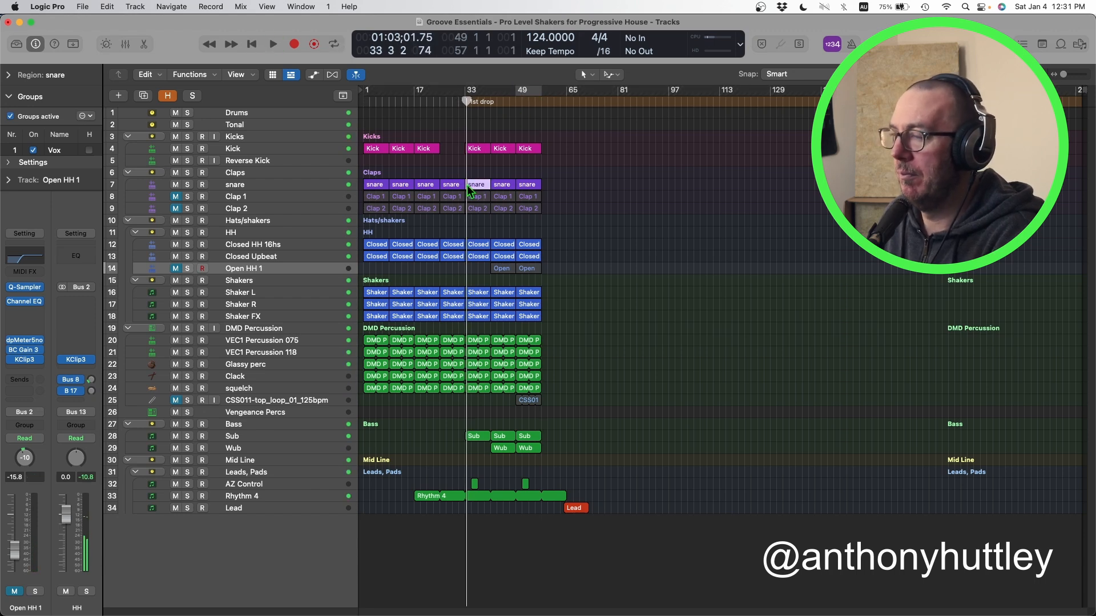
key("Delete")
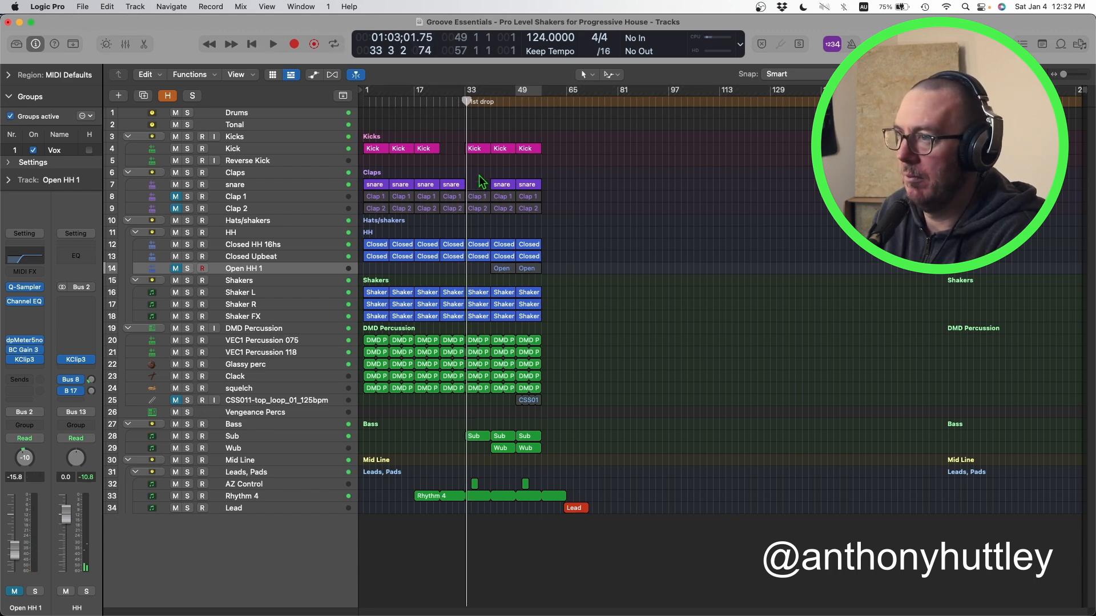
Play the first drop from bar 33 with Clap 1 unmuted in place of the snare.
left_click(463, 100)
key("space")
key("space")
left_click(175, 197)
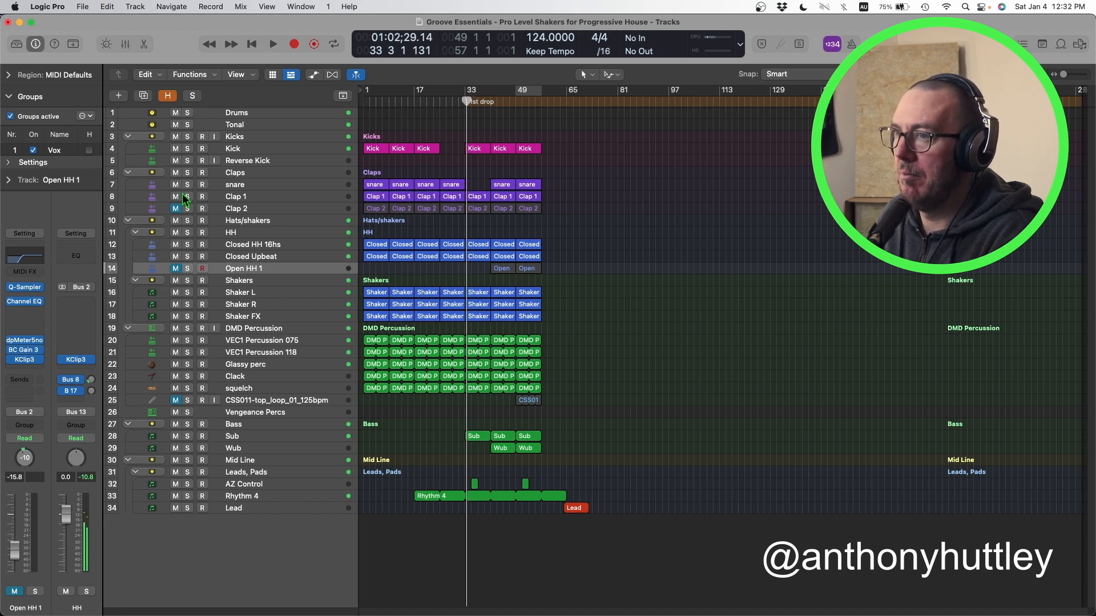
key("space")
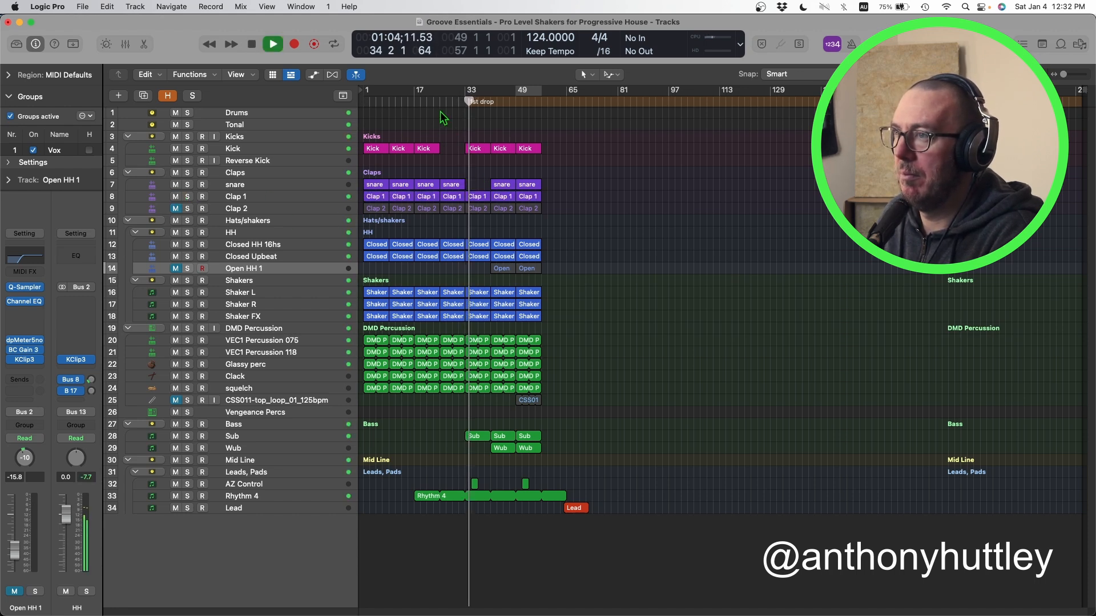
Unmute Clap 2, mute Clap 1 and play the first drop with that clap.
key("space")
left_click(175, 209)
left_click(175, 196)
key("space")
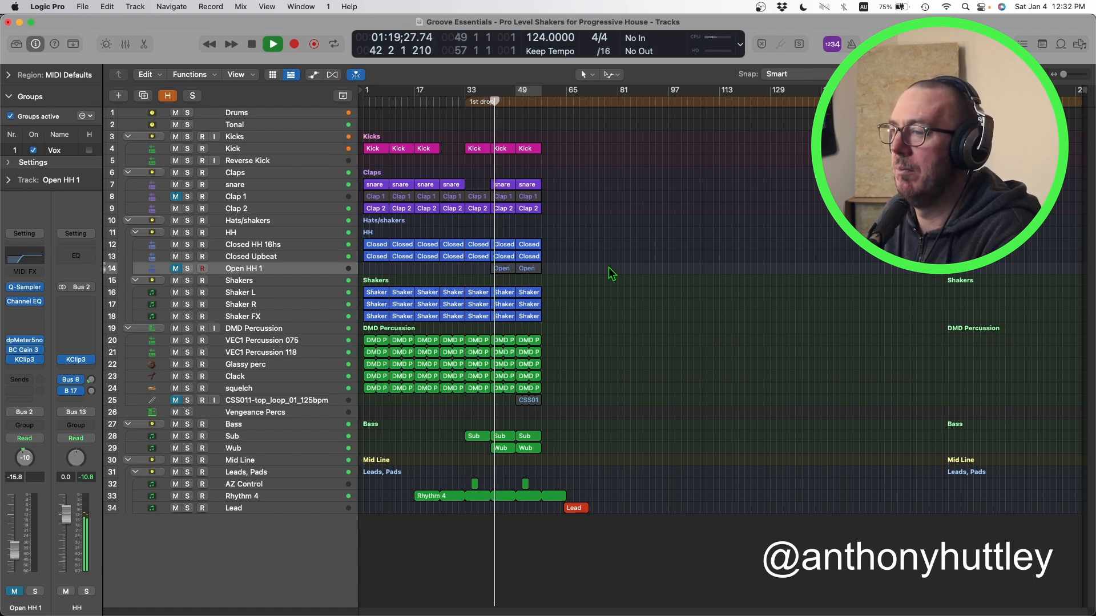
key("space")
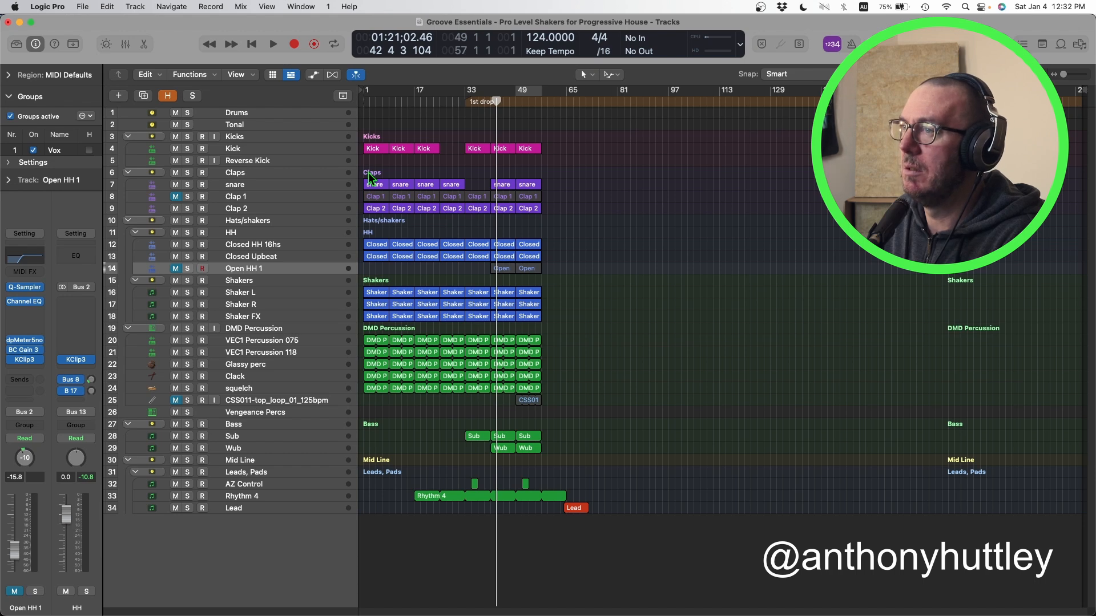
Delete the Clap 2 regions before bar 33 and from bar 41 onward, keeping the one at bar 33.
left_click_drag(387, 180, 396, 184)
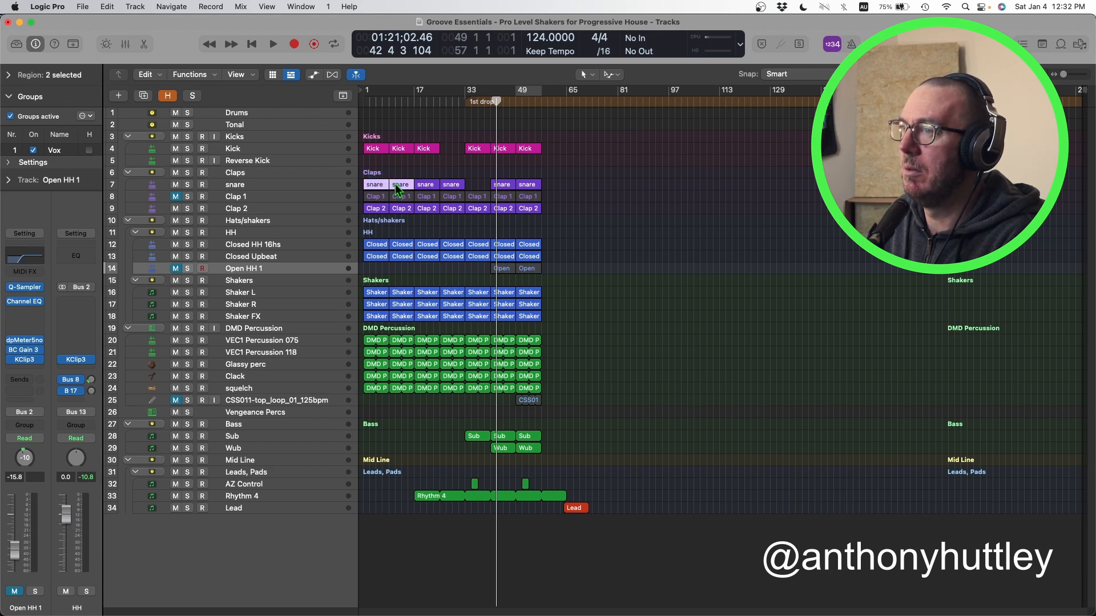
left_click(387, 172)
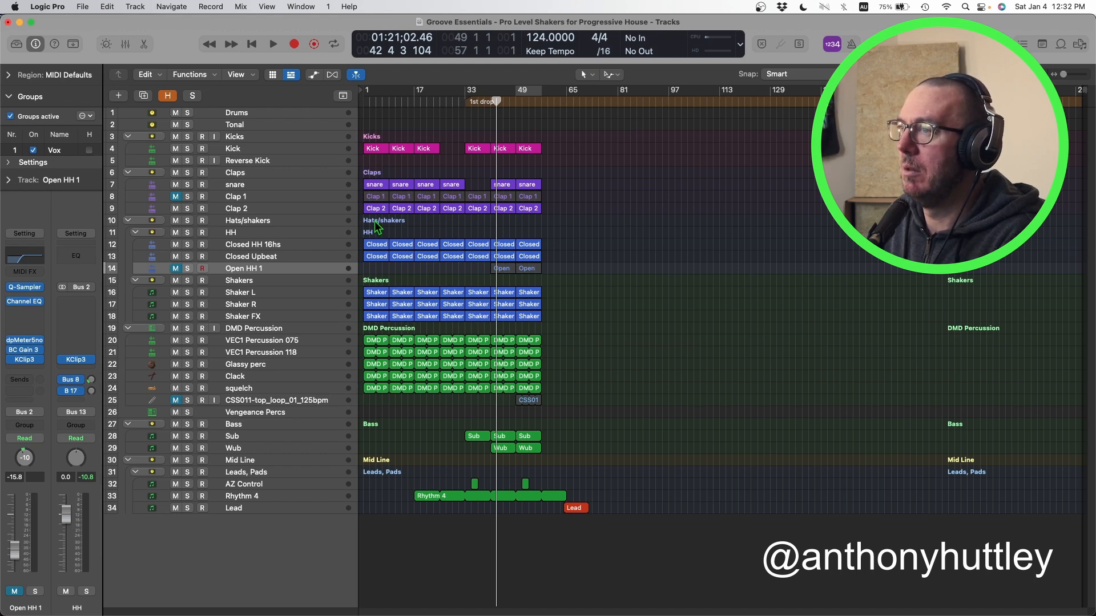
left_click_drag(447, 210, 448, 209)
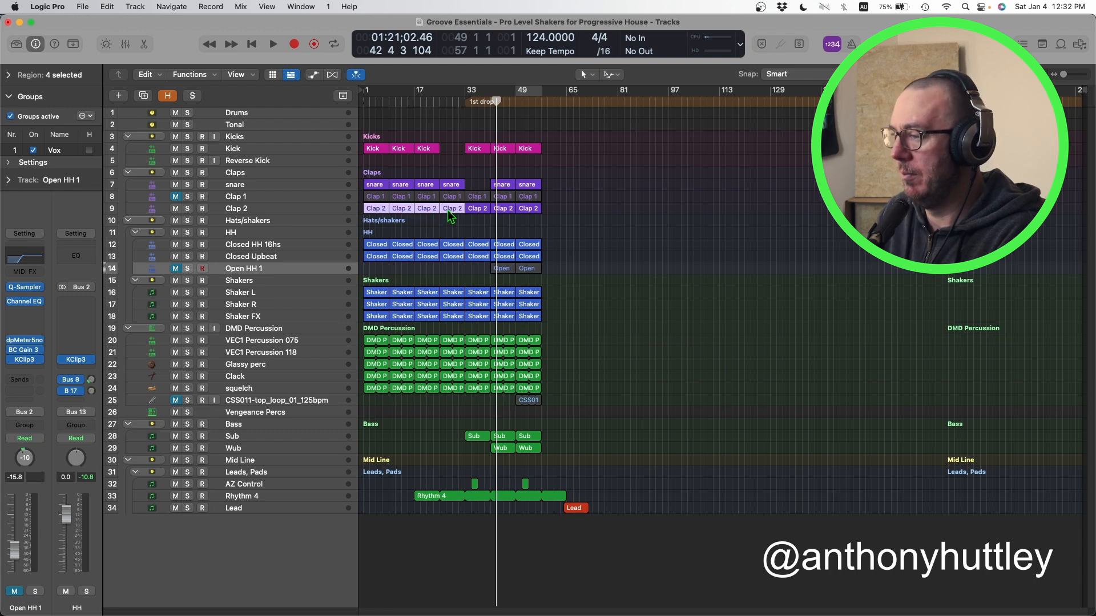
key("BackSpace")
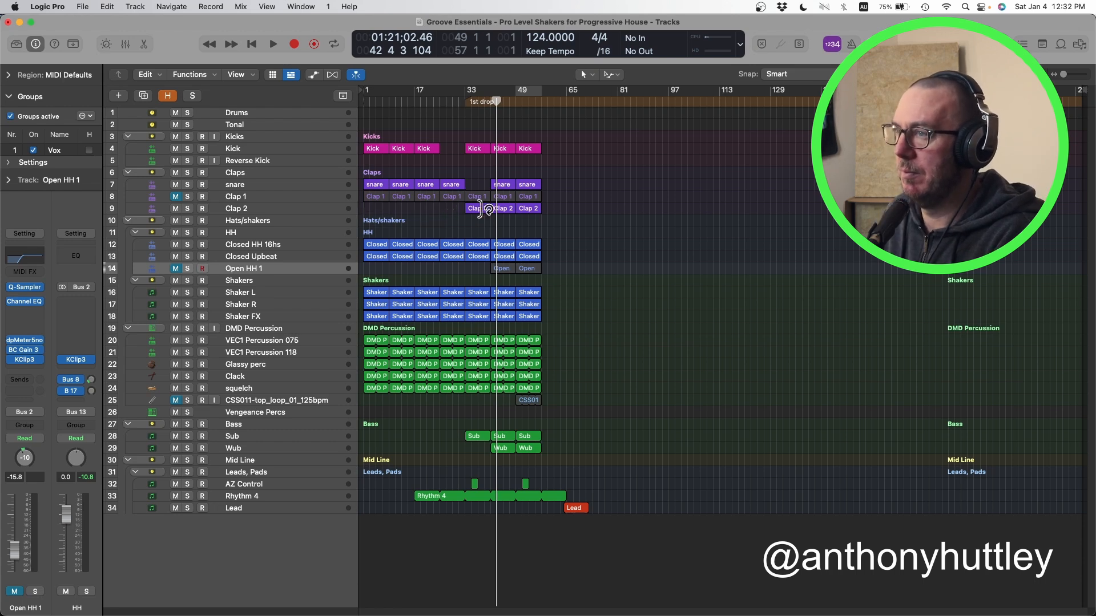
left_click_drag(517, 210, 519, 211)
key("BackSpace")
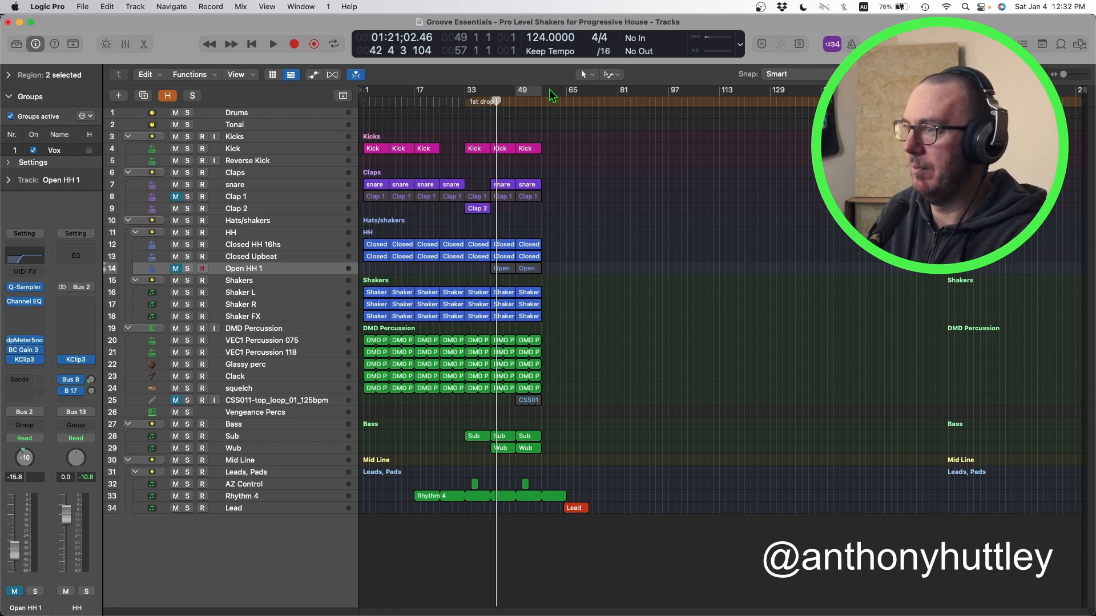
Play from bar 33 and copy the Clap 2 region from bar 33 to bar 41.
left_click(468, 101)
key("space")
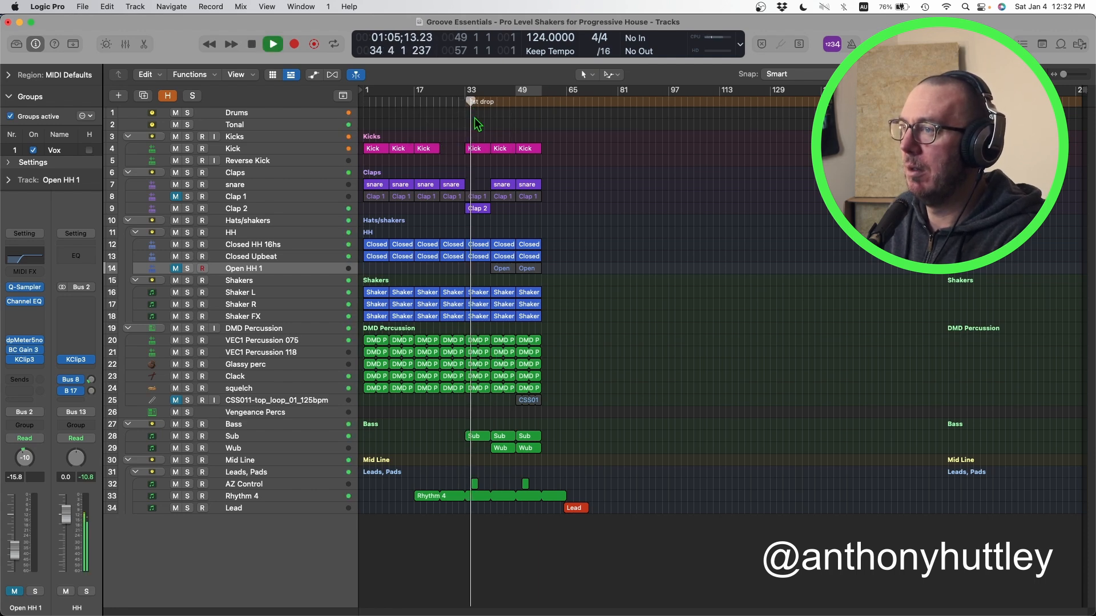
mouse_move(489, 204)
left_mouse_down()
mouse_move(533, 209)
mouse_move(487, 210)
left_mouse_up()
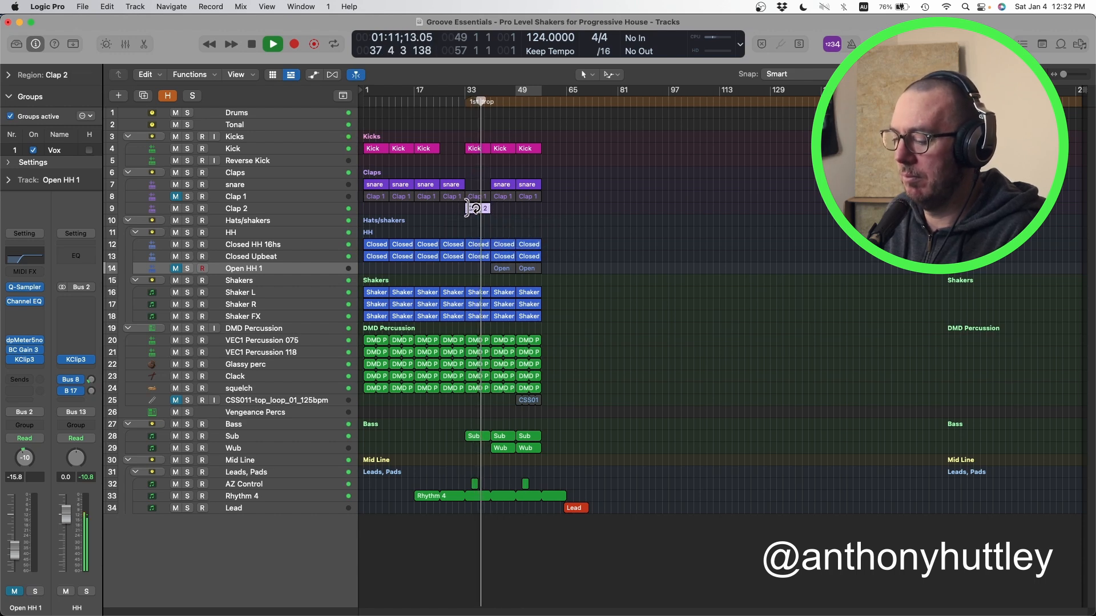
left_click_drag(482, 210, 507, 212)
left_click(633, 208)
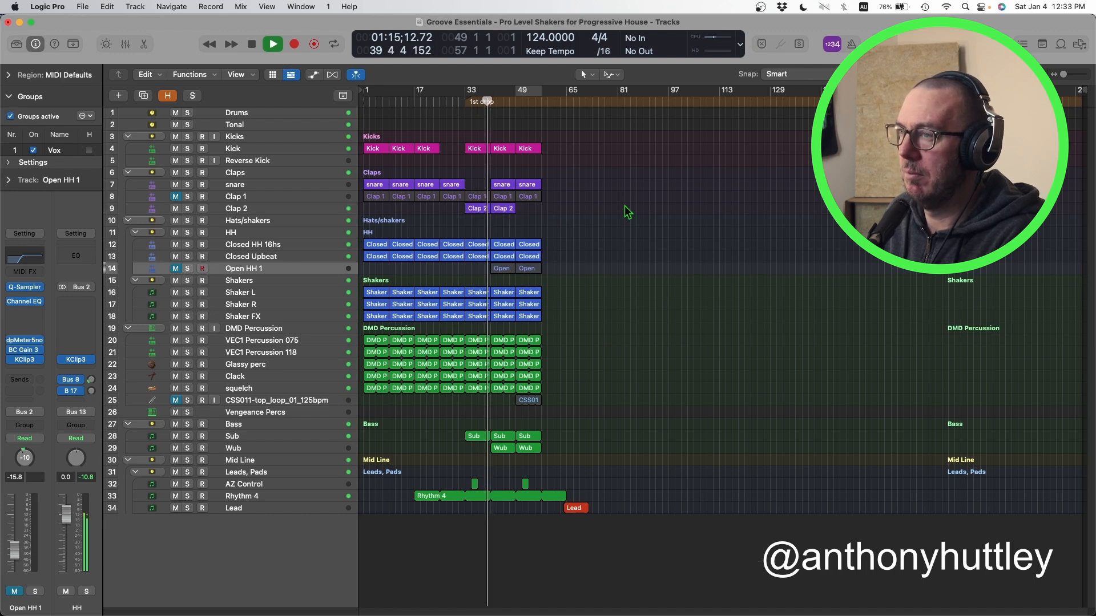
Stop playback and delete all Clap 1 regions together with the Clap 1 track.
left_click(308, 201)
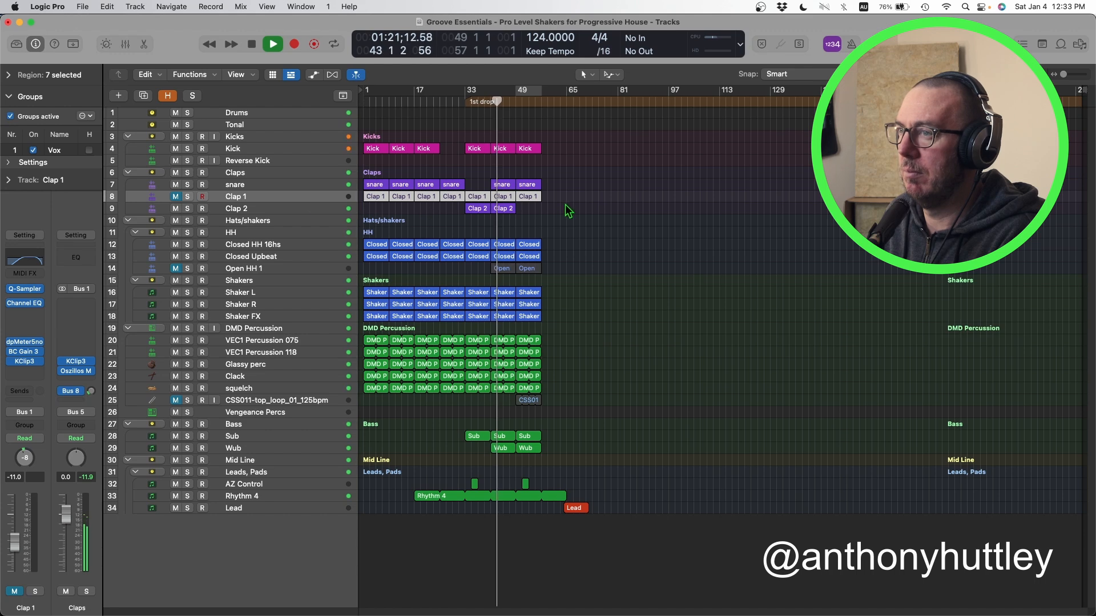
key("space")
key("Delete")
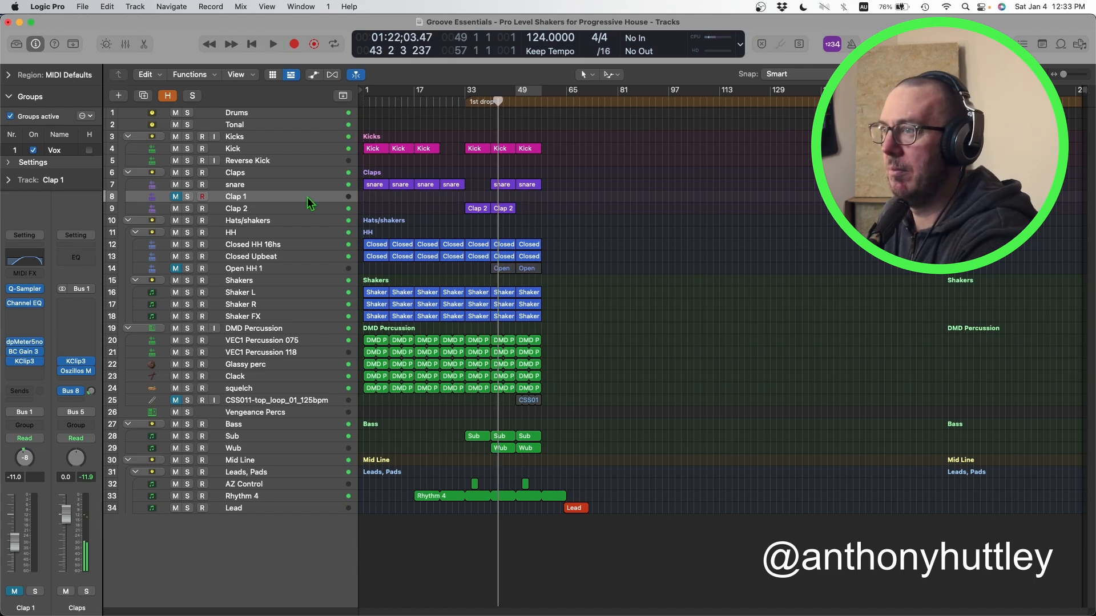
key("Delete")
Compare the drop with and without Clap 2, and copy the Clap 2 region from bar 41 to bar 49.
key("space")
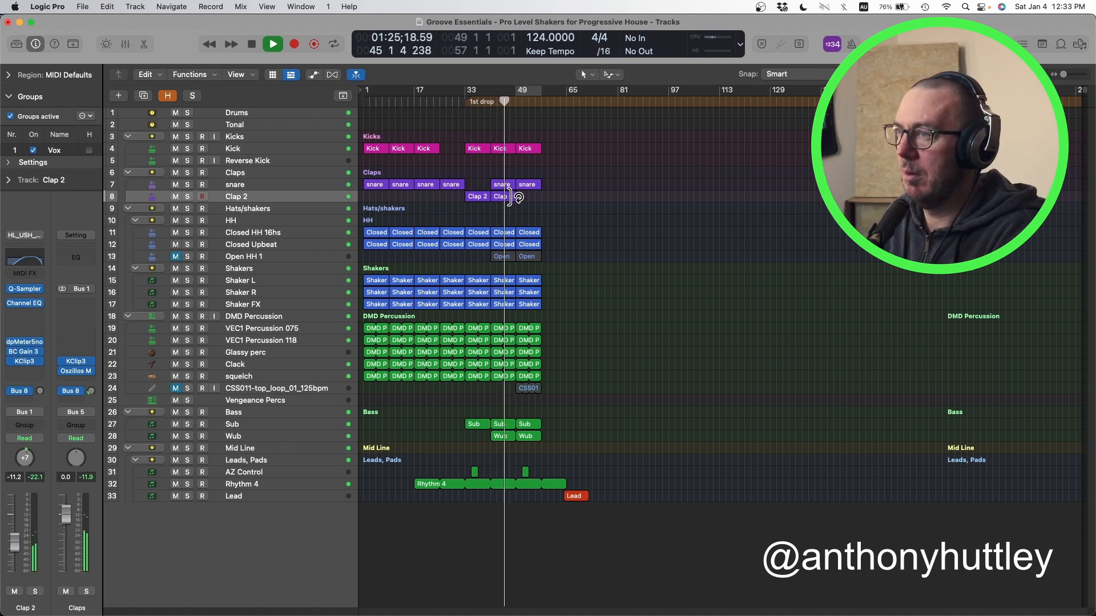
left_click(175, 196)
left_click(174, 196)
key("space")
mouse_move(516, 198)
left_mouse_down()
mouse_move(501, 207)
mouse_move(510, 197)
mouse_move(500, 197)
left_mouse_up()
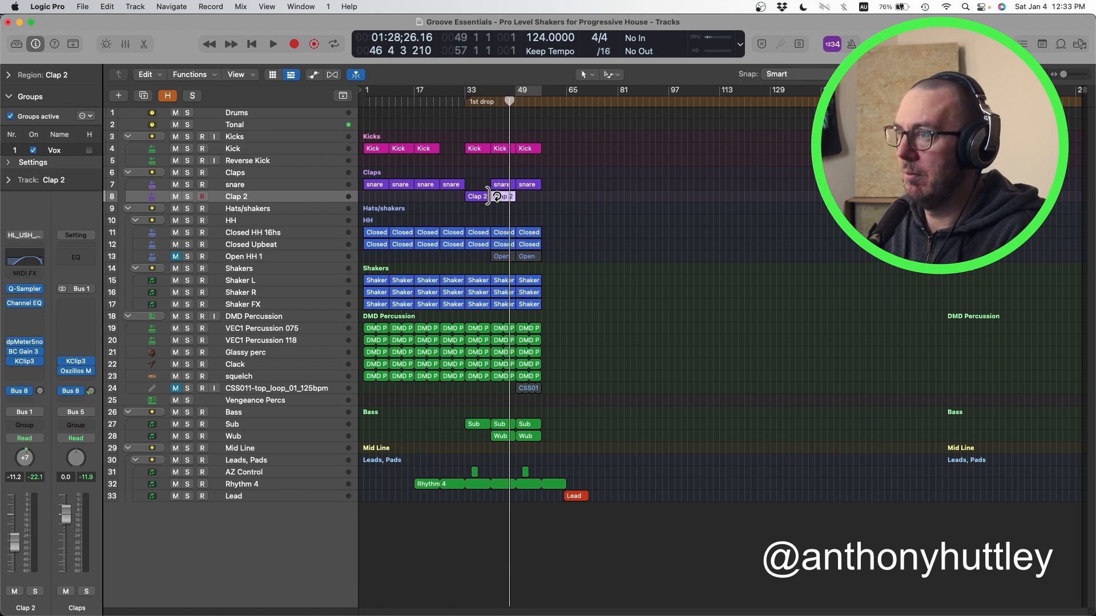
left_click_drag(500, 198, 526, 197)
left_click(581, 219)
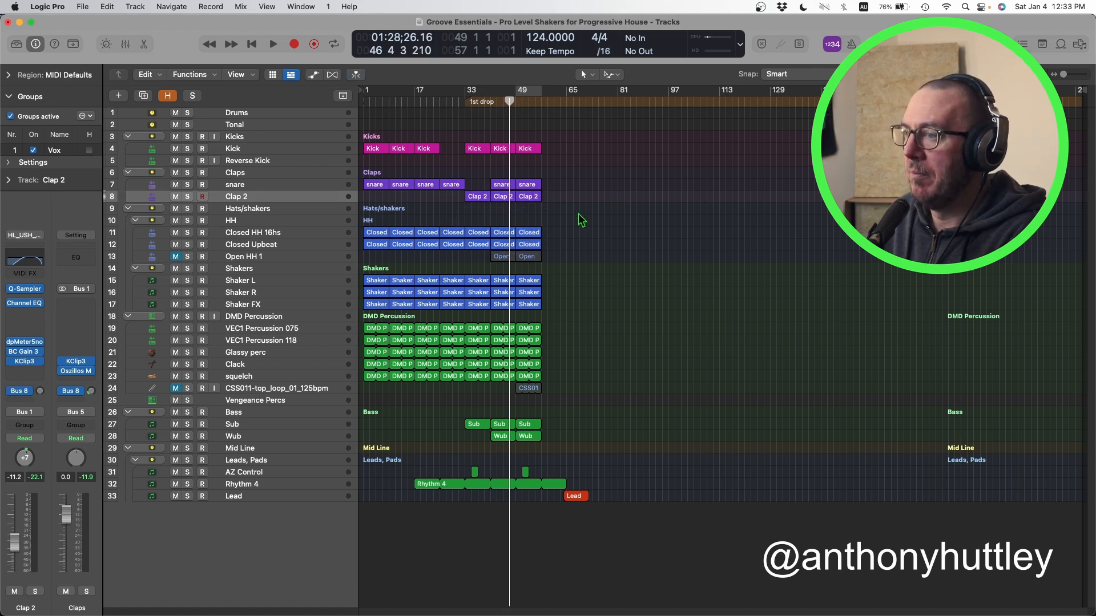
Shorten the Kick region at bar 33 so it ends at bar 40, leaving a one-bar gap before bar 41.
key("super+Right")
key("super+Right")
key("super+Right")
key("super+Right")
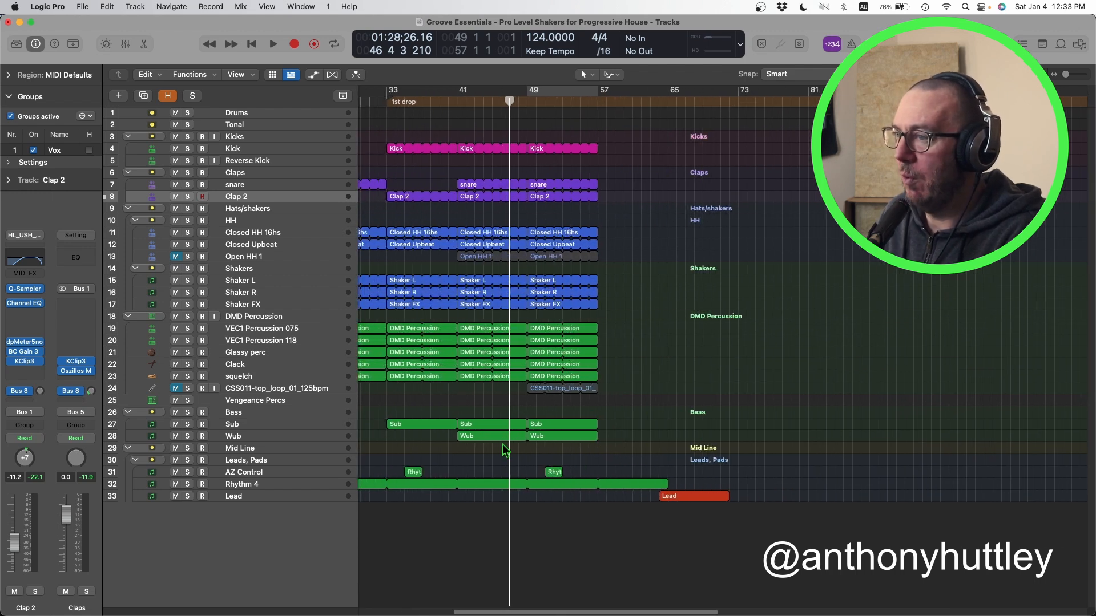
left_click(496, 440)
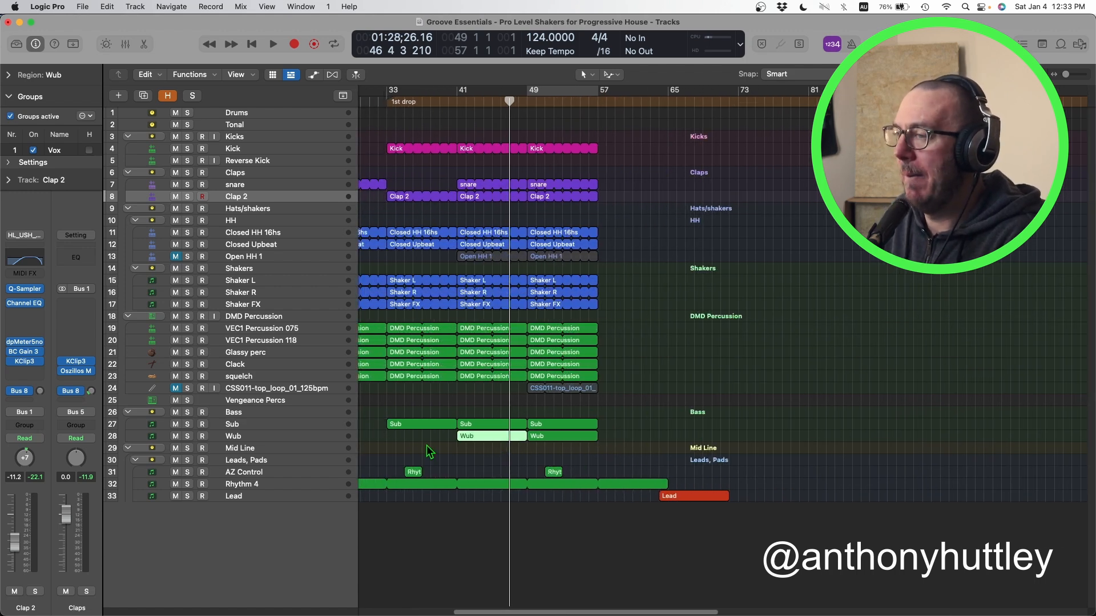
left_click_drag(460, 152, 451, 150)
left_click(458, 120)
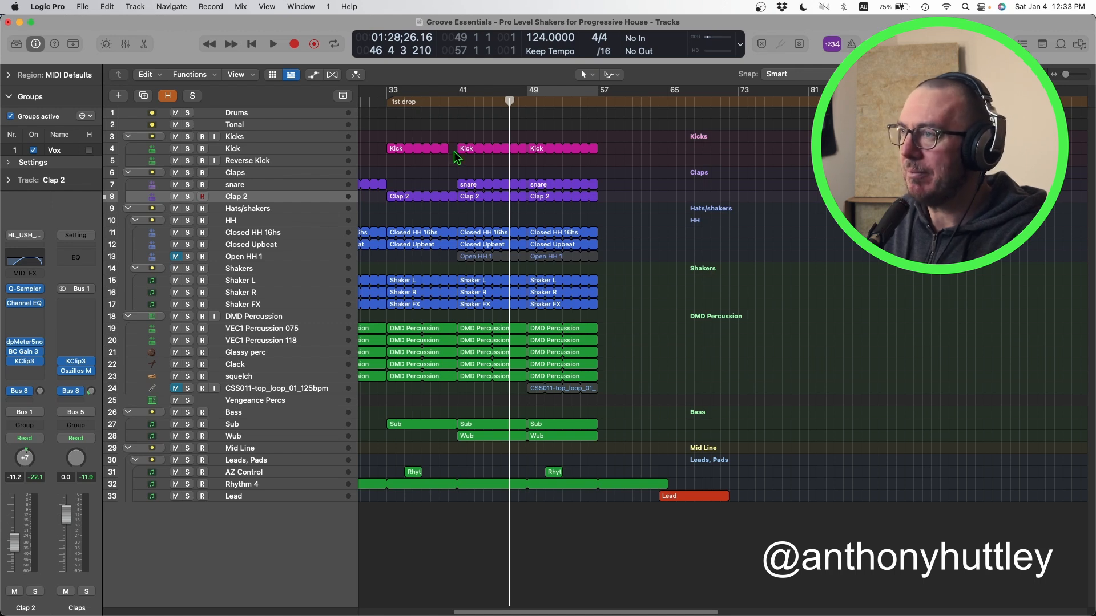
Extend the bar-33 Kick region one beat past bar 40 and play the transition into bar 41.
scroll(457, 165, "up", 10)
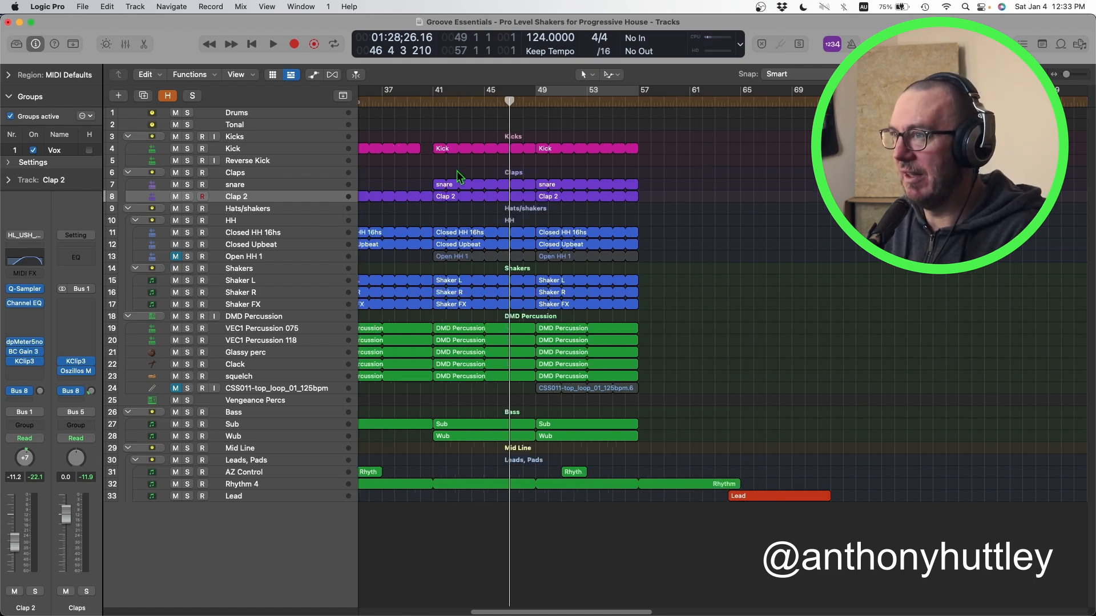
scroll(465, 169, "left", 8)
left_click_drag(531, 150, 545, 150)
left_click(503, 101)
key("space")
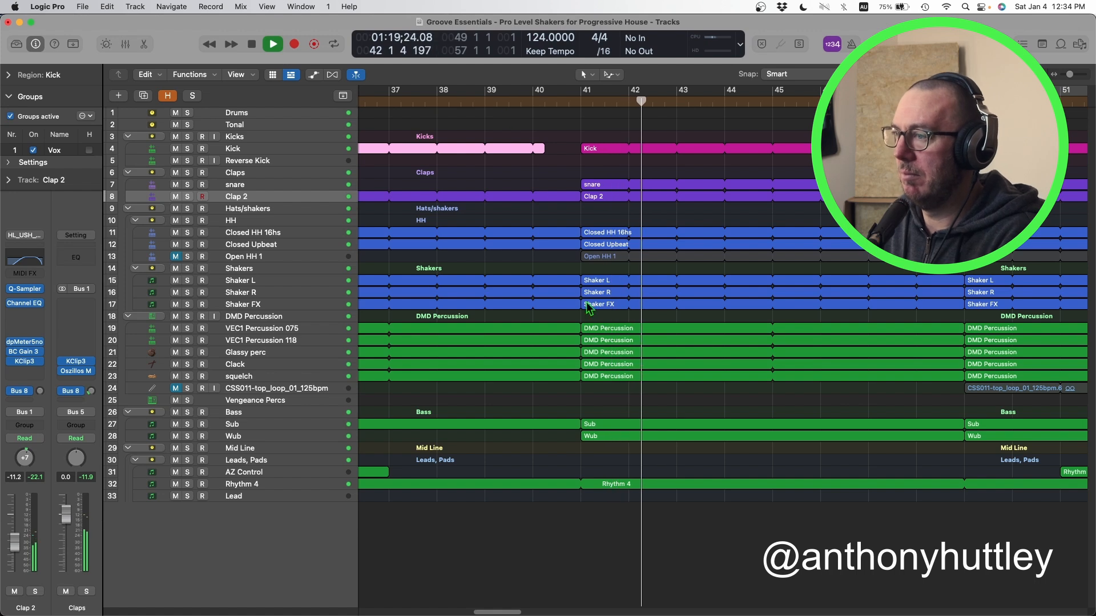
left_click(591, 409)
key("space")
Delete the Wub region at bar 41.
key("super+Left")
key("super+Left")
scroll(588, 416, "right", 5)
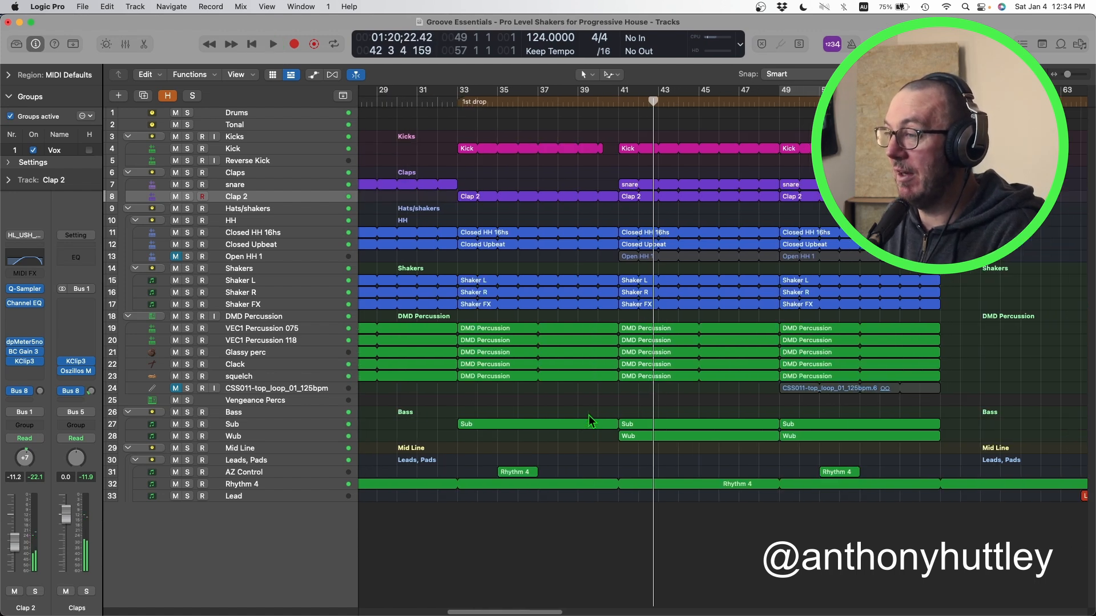
left_click(612, 437)
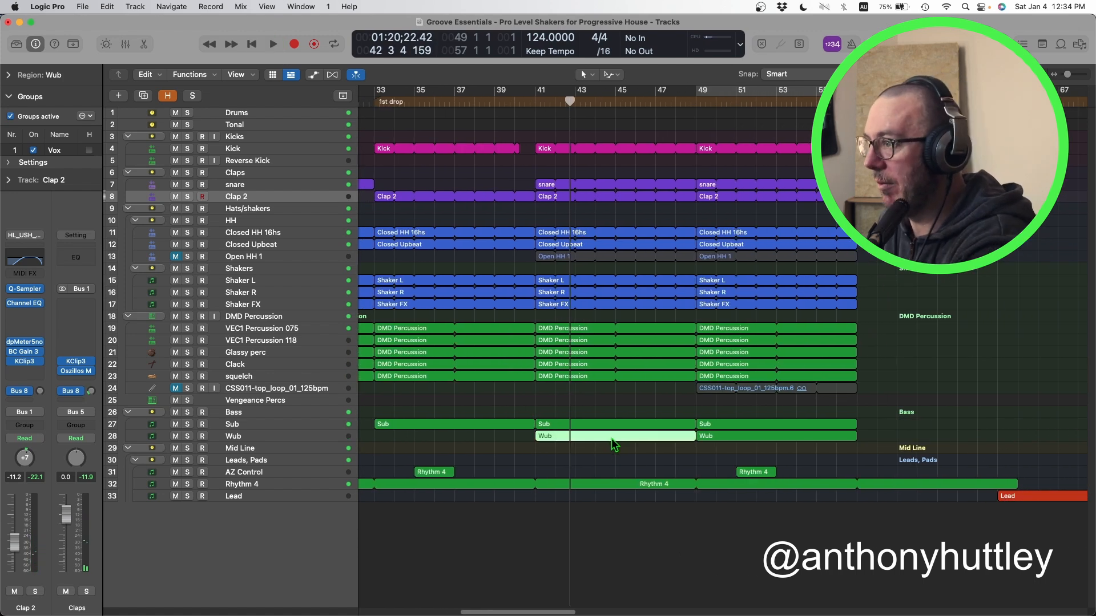
key("Delete")
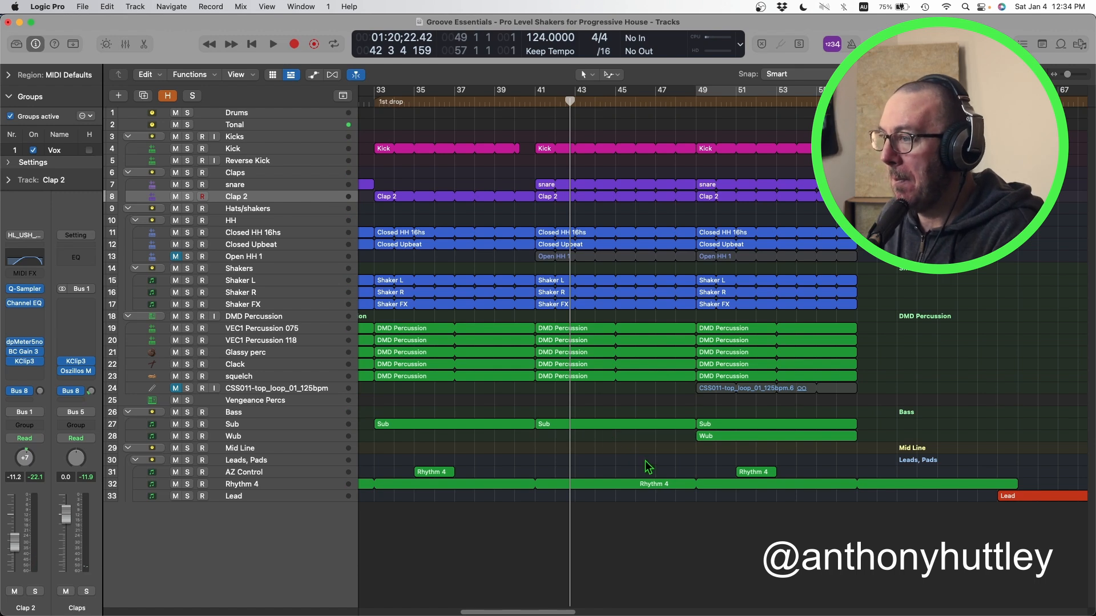
Trim the Kick region at bar 41 so it ends about one beat before bar 49.
key("super+Left")
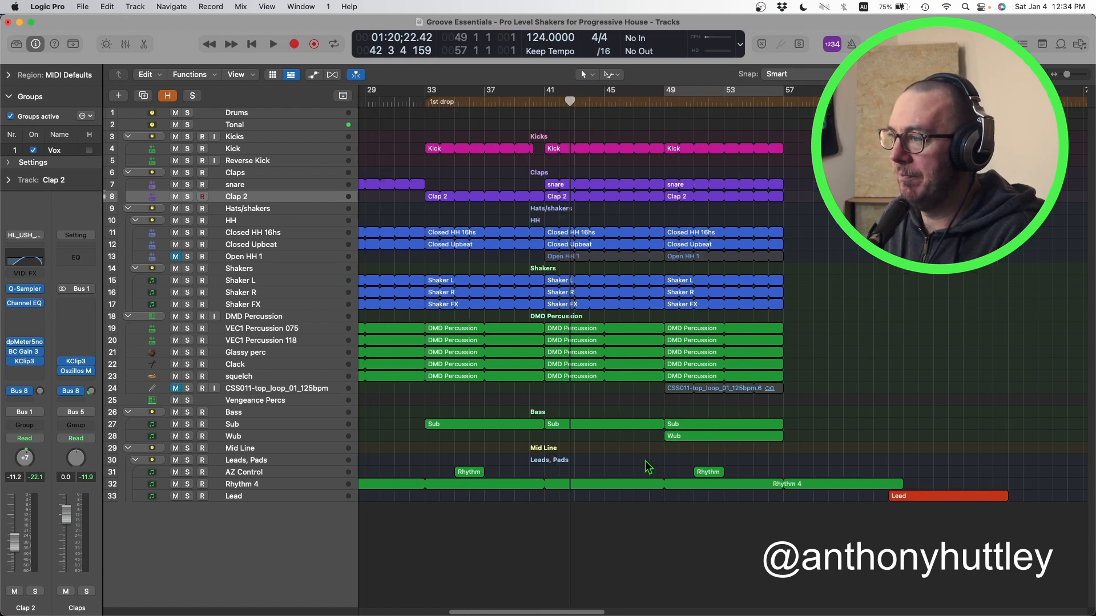
mouse_move(649, 146)
left_mouse_down()
mouse_move(660, 147)
mouse_move(650, 146)
left_mouse_up()
left_click(655, 158)
scroll(655, 158, "right", 2)
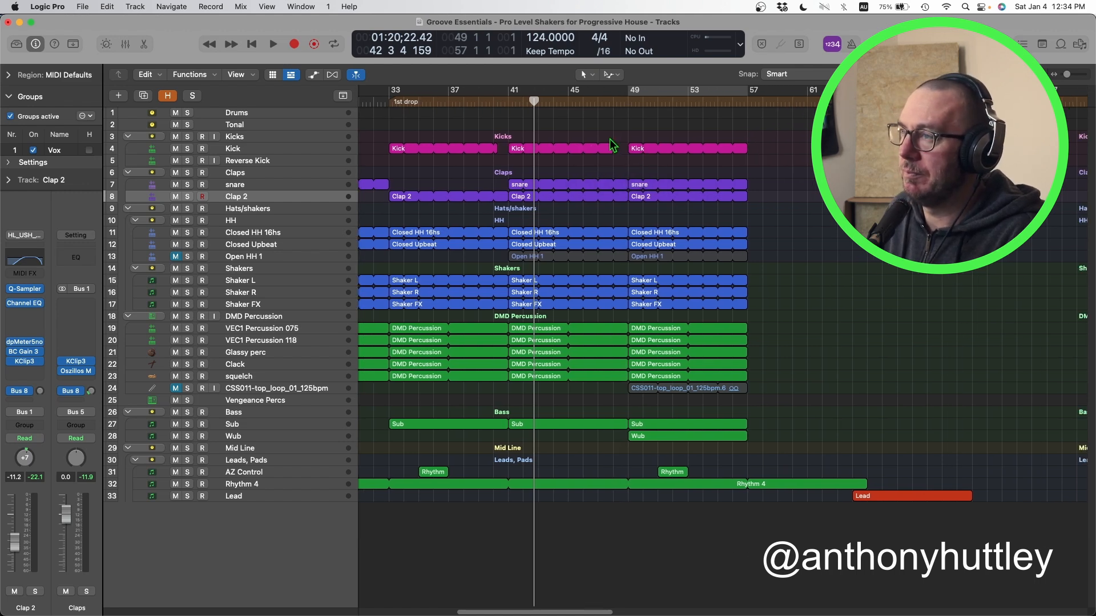
key("super+Right")
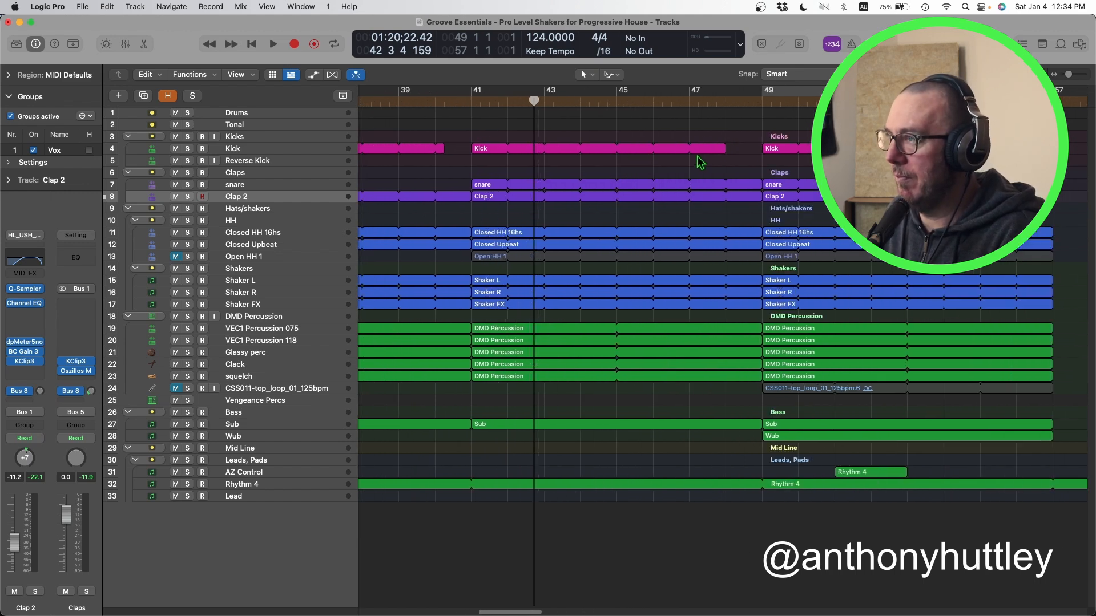
left_click_drag(724, 150, 752, 149)
left_click(735, 155)
key("super+z")
Play the transition into bar 49 and through the Wub entry, selecting the Wub track while listening.
left_click(742, 121)
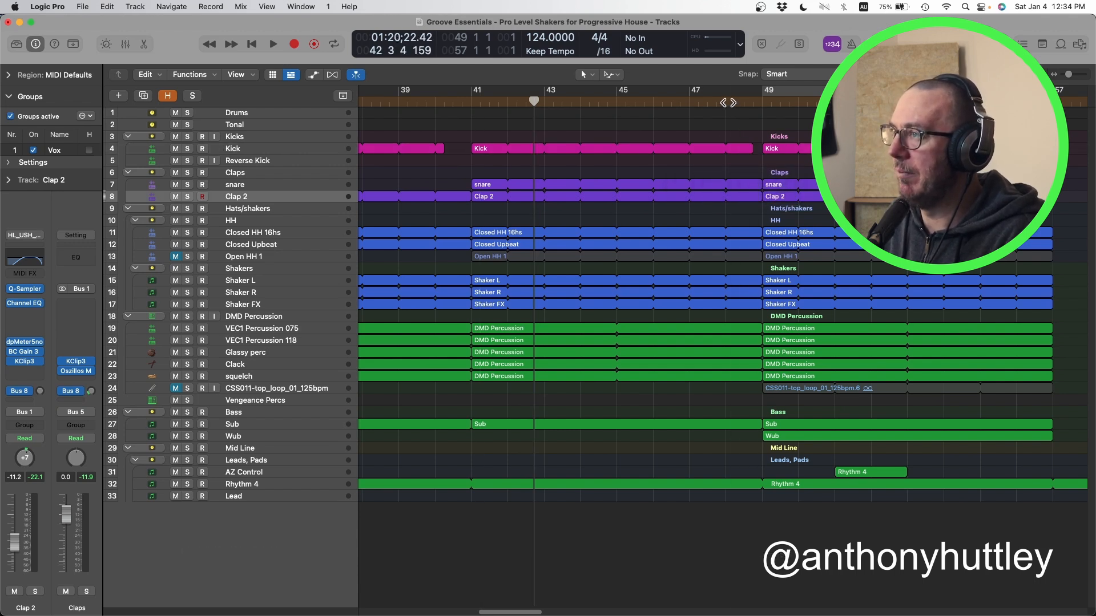
double_click(727, 103)
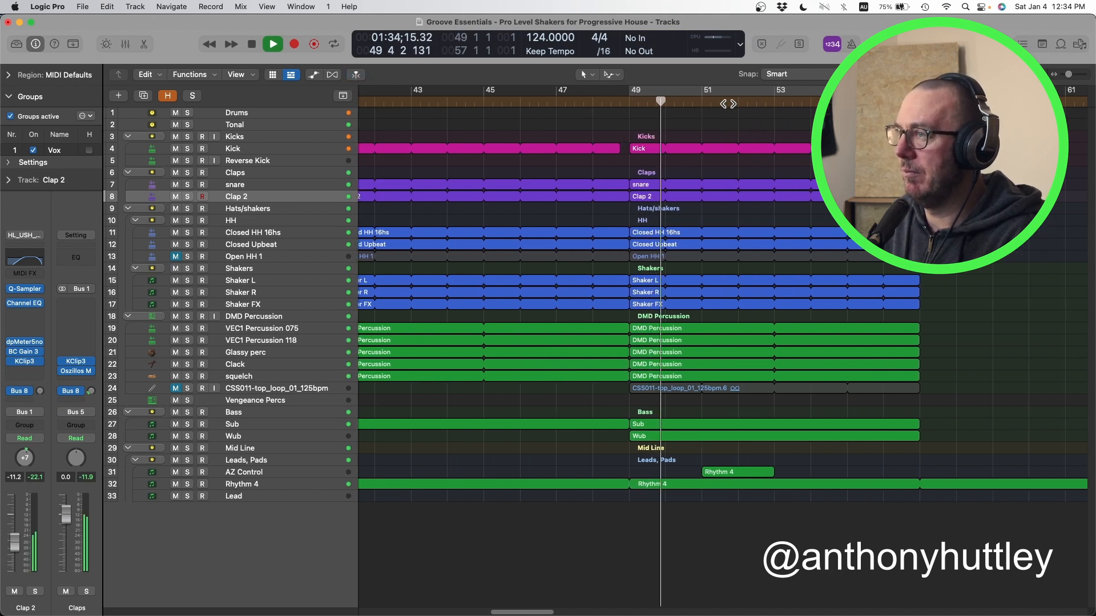
left_click(278, 438)
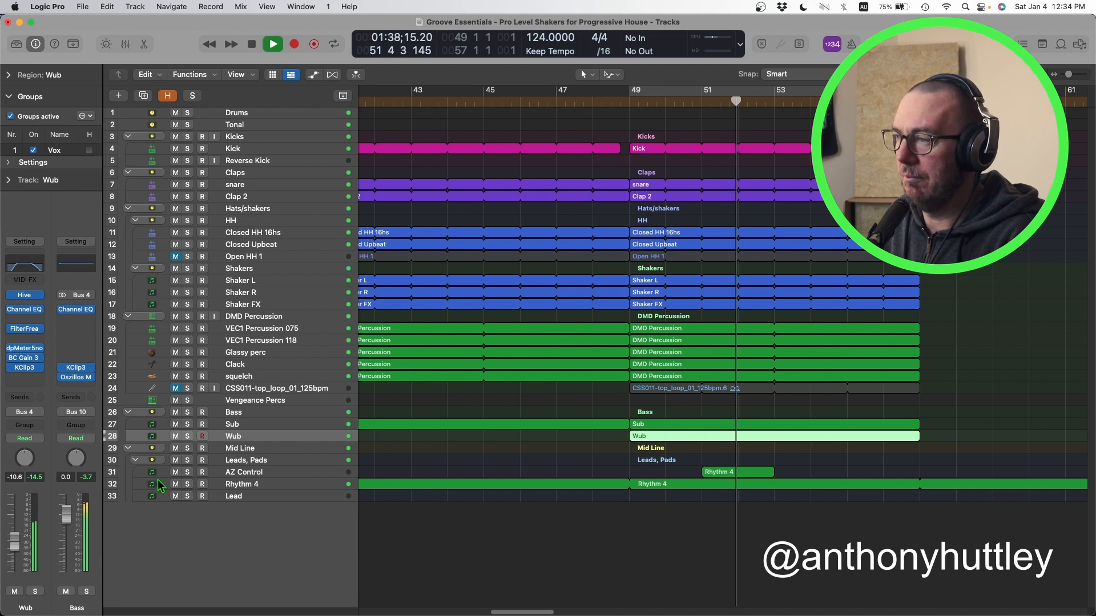
left_click(1037, 337)
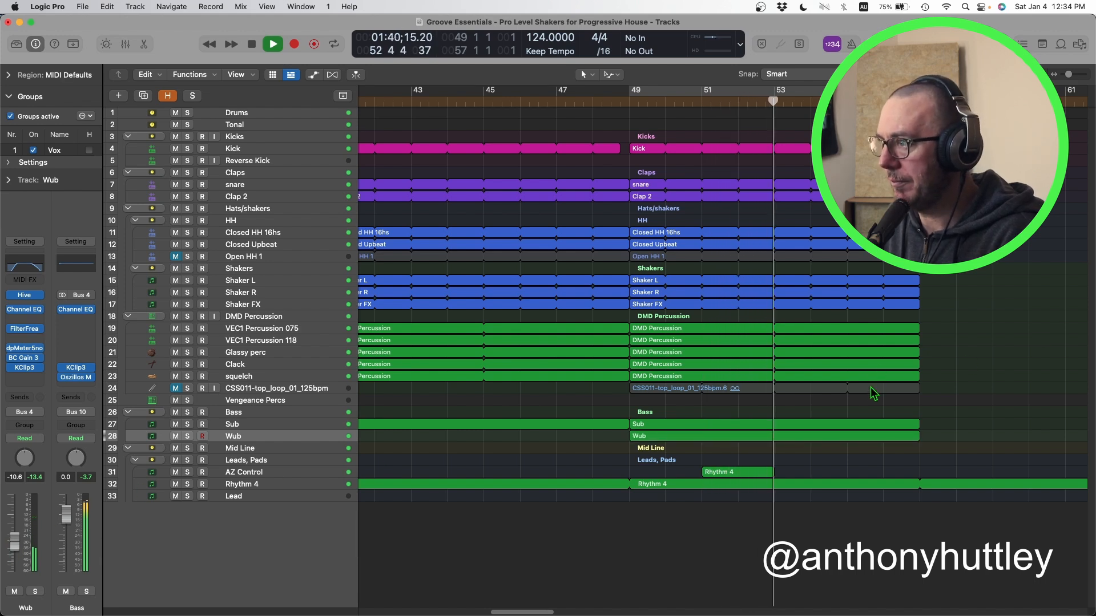
key("super+Left")
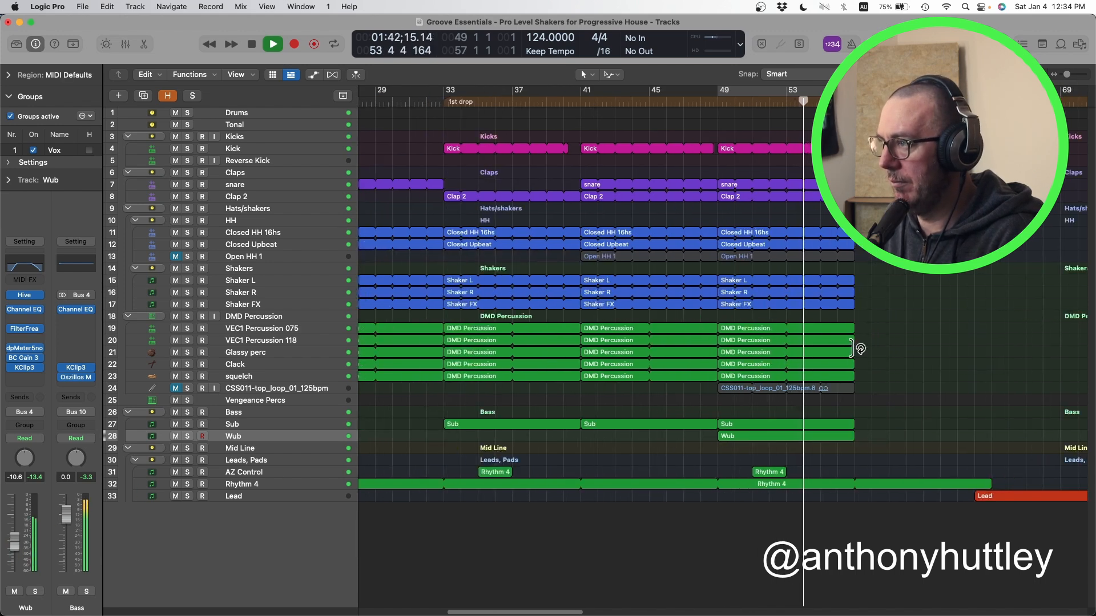
key("space")
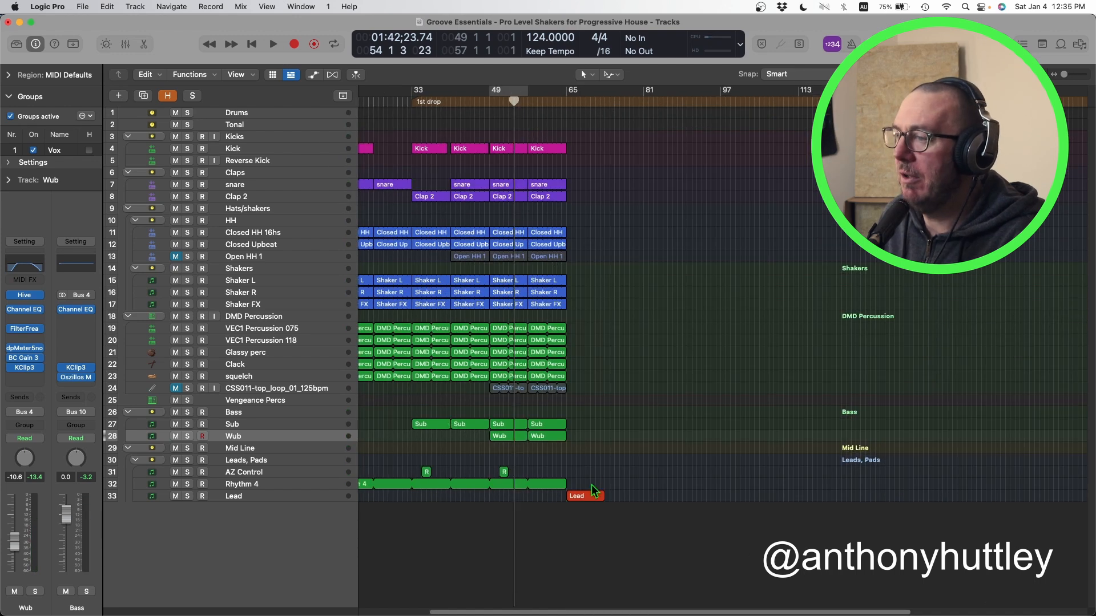
Copy the clap, hat, shaker, percussion, top loop and bass regions from bar 57 to bar 65, alongside the Lead.
left_click(589, 495)
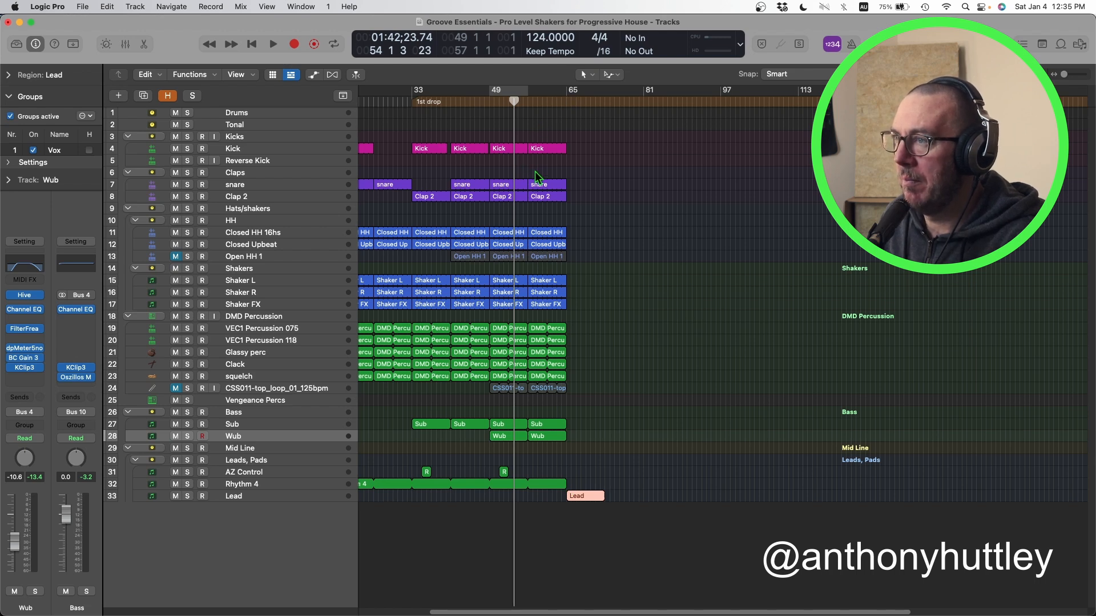
left_click(540, 316)
left_click_drag(531, 177, 594, 245)
Extend the Kick region at bar 57 so it ends one beat past bar 65.
key("super+Right")
key("super+Right")
key("super+Right")
left_click(608, 155)
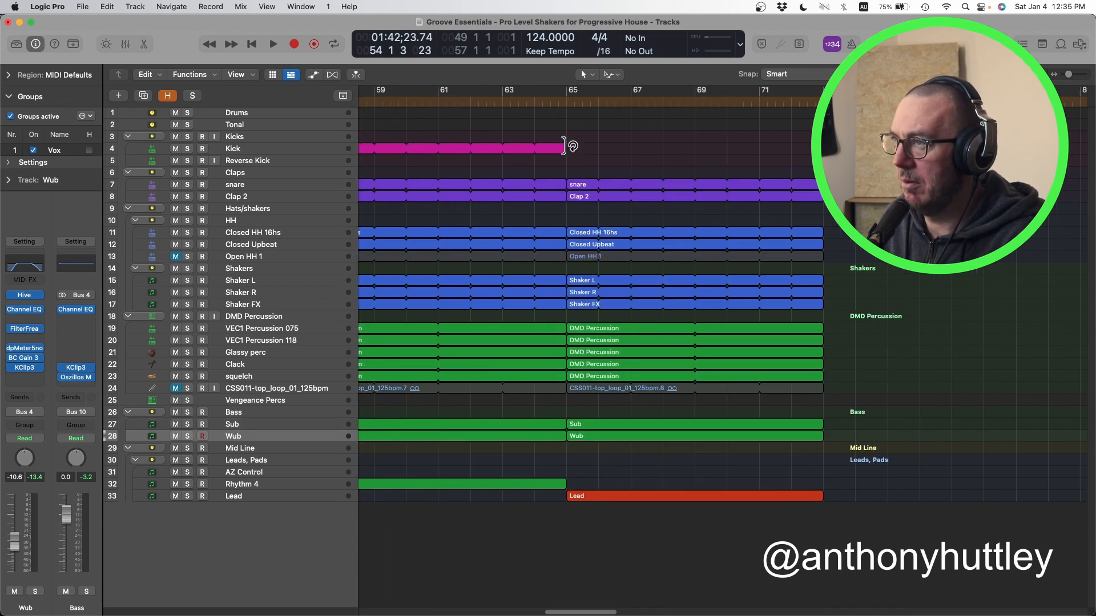
left_click_drag(564, 146, 575, 149)
Play from about bar 63 through the Lead section at bar 65, stopping at bar 72.
left_click(510, 103)
key("space")
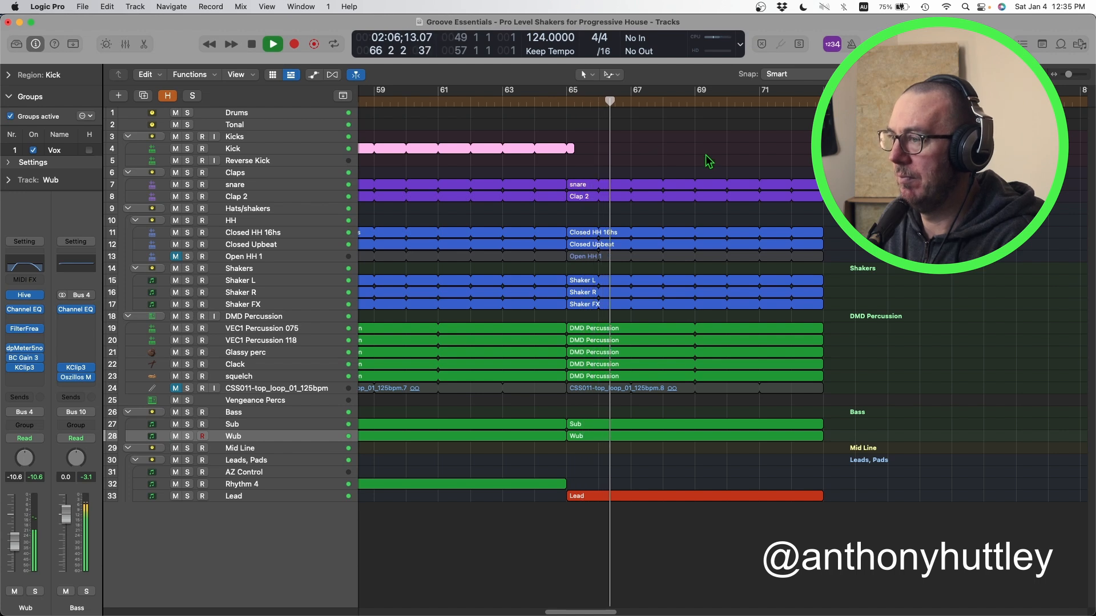
key("super+Left")
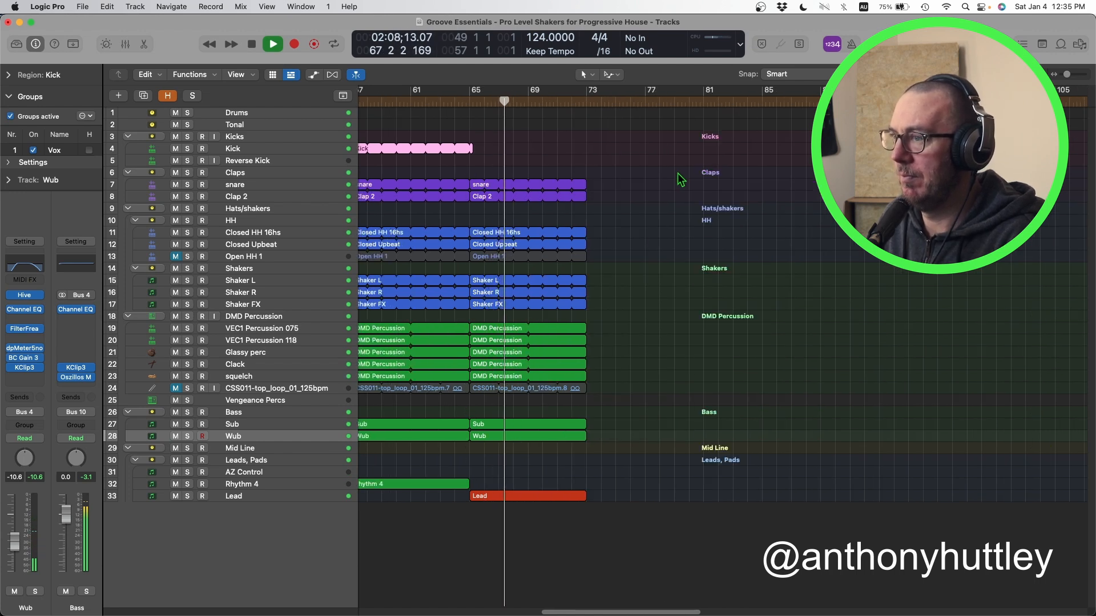
key("super+Left")
key("super+Right")
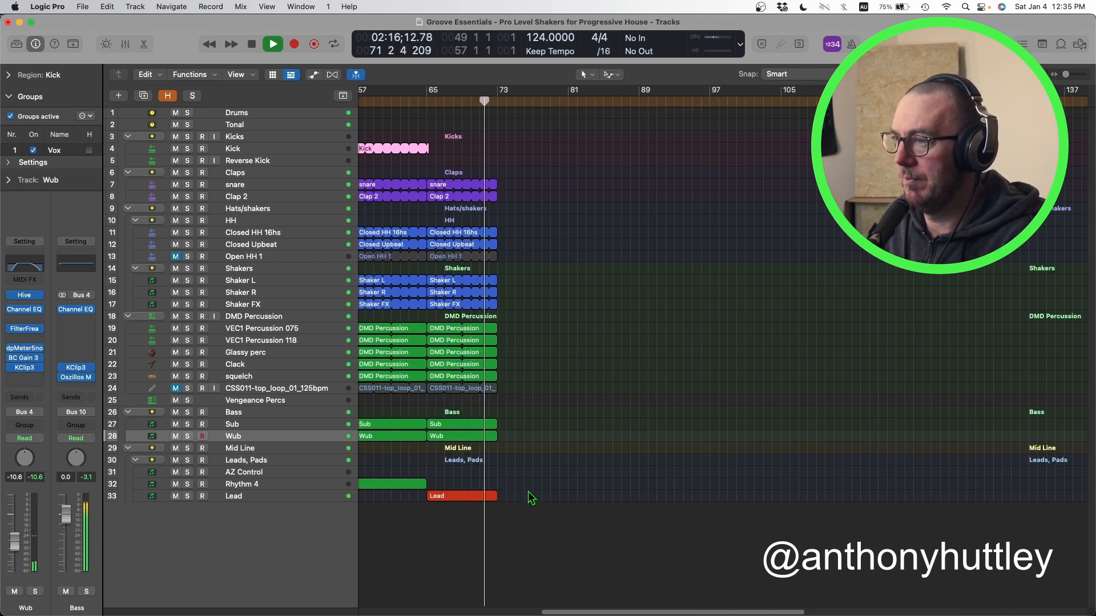
key("space")
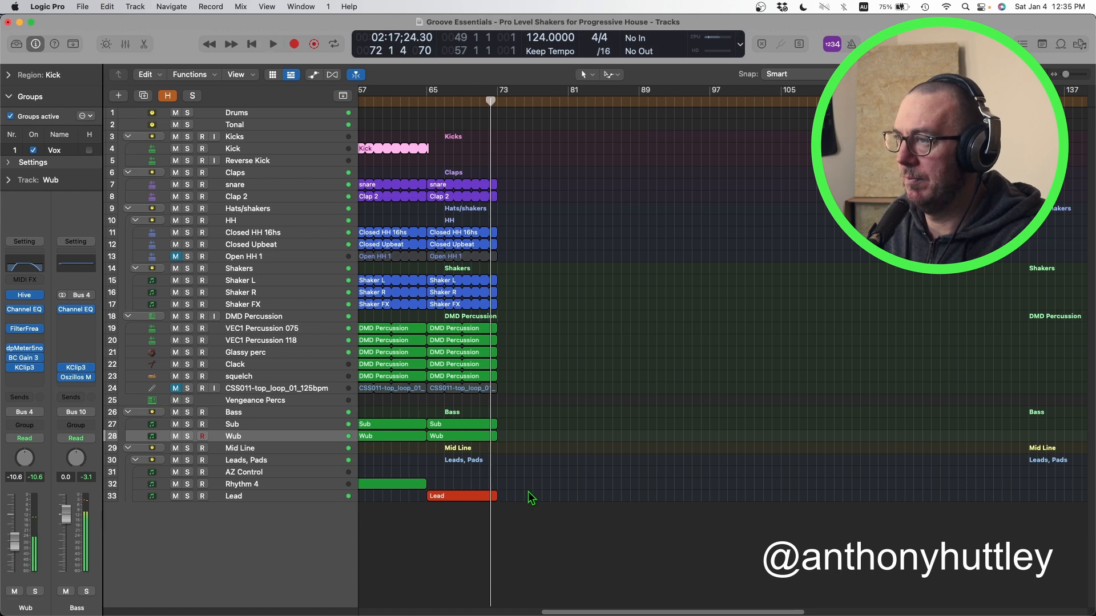
Copy the clap, hat, shaker, percussion and bass regions from bar 65 to bar 73, and all Rhythm 4 regions to bar 73.
scroll(528, 496, "down", 5)
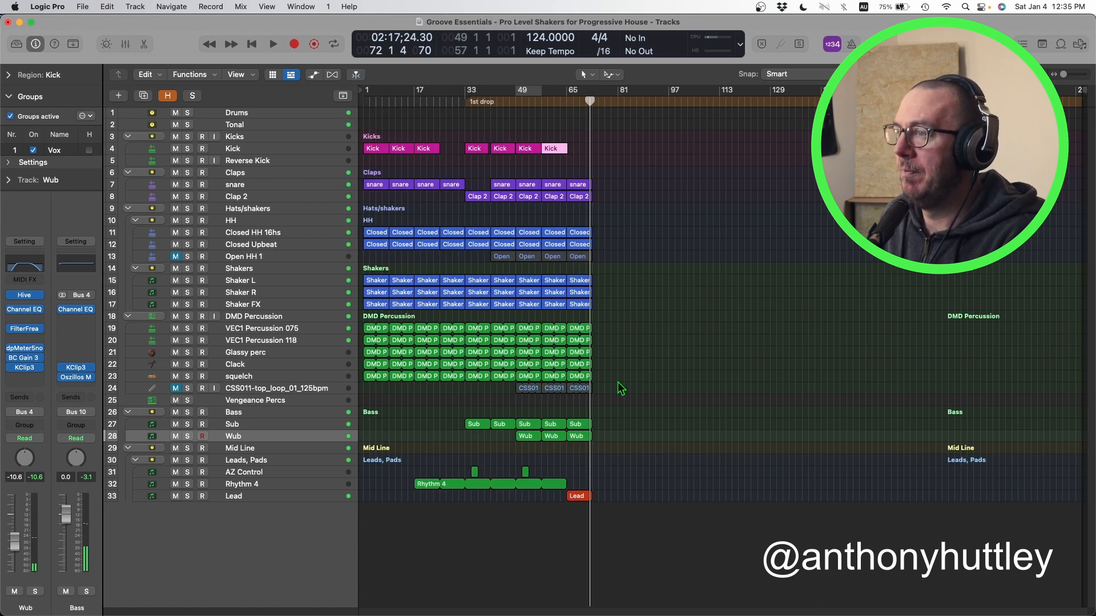
left_click_drag(570, 169, 602, 442)
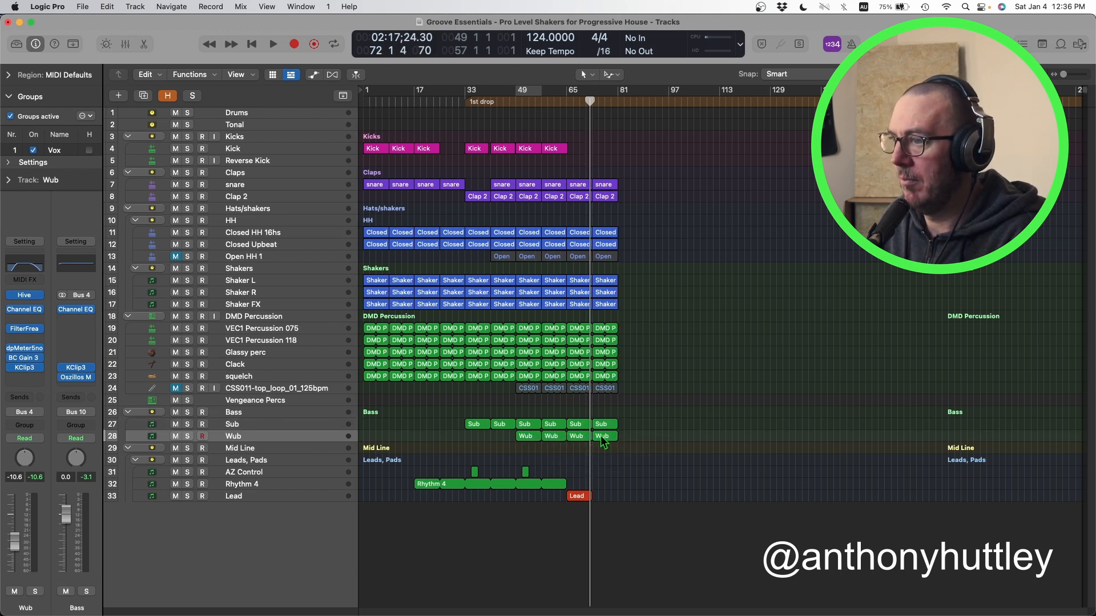
left_click_drag(431, 490, 609, 484)
Copy the bar-73 clap, hat, percussion and bass regions to bar 81, and add Kick copies at bars 73 and 81.
left_click_drag(606, 177, 639, 460)
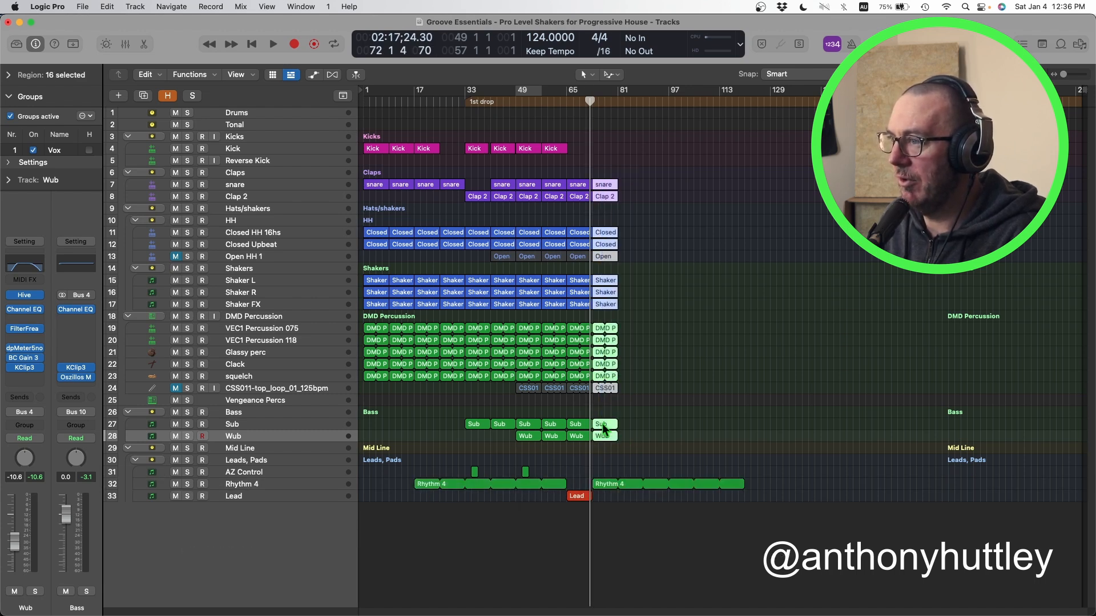
left_click_drag(604, 443, 630, 444)
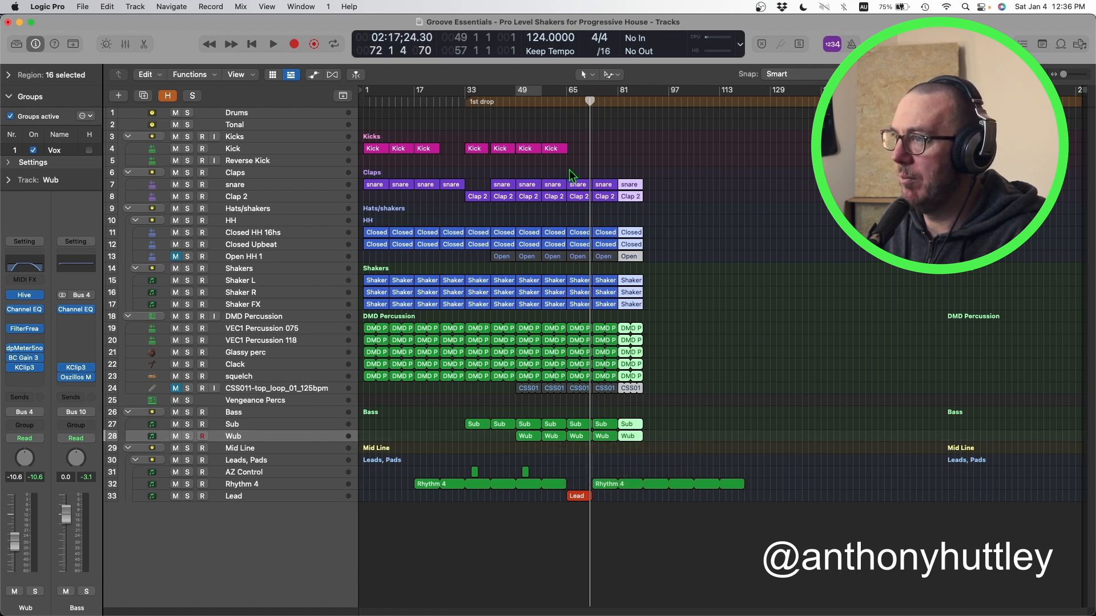
left_click_drag(542, 149, 621, 152)
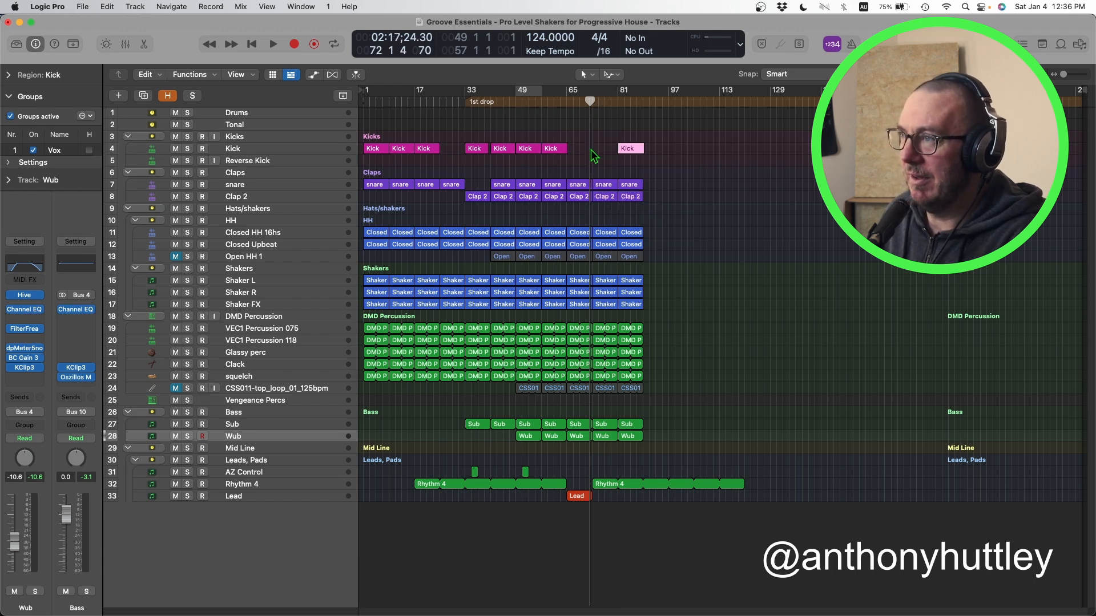
mouse_move(618, 149)
left_mouse_down()
mouse_move(593, 148)
mouse_move(621, 147)
mouse_move(621, 130)
left_mouse_up()
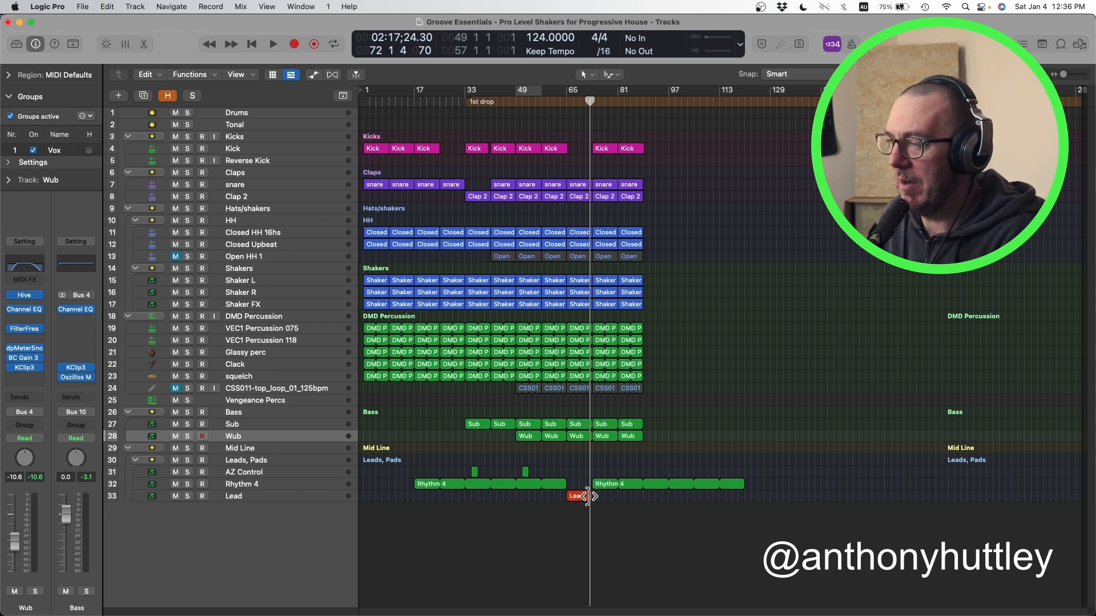
Copy the Lead region from bar 65 to bar 105 and shorten the original to four bars.
key("super+Right")
key("super+Right")
key("super+Right")
left_click_drag(540, 498, 949, 506)
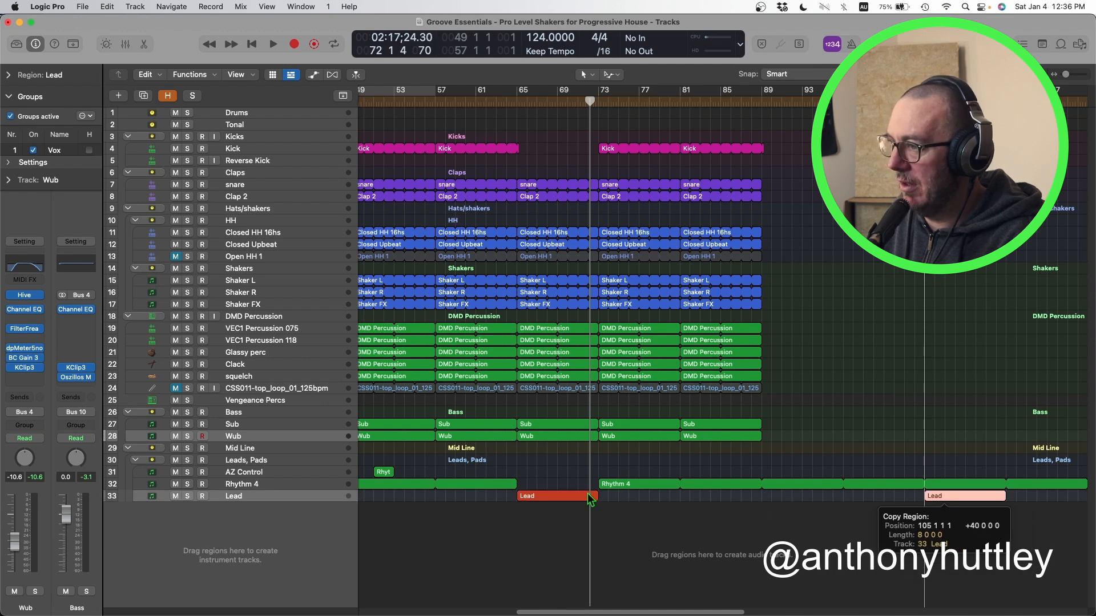
left_click_drag(593, 497, 555, 496)
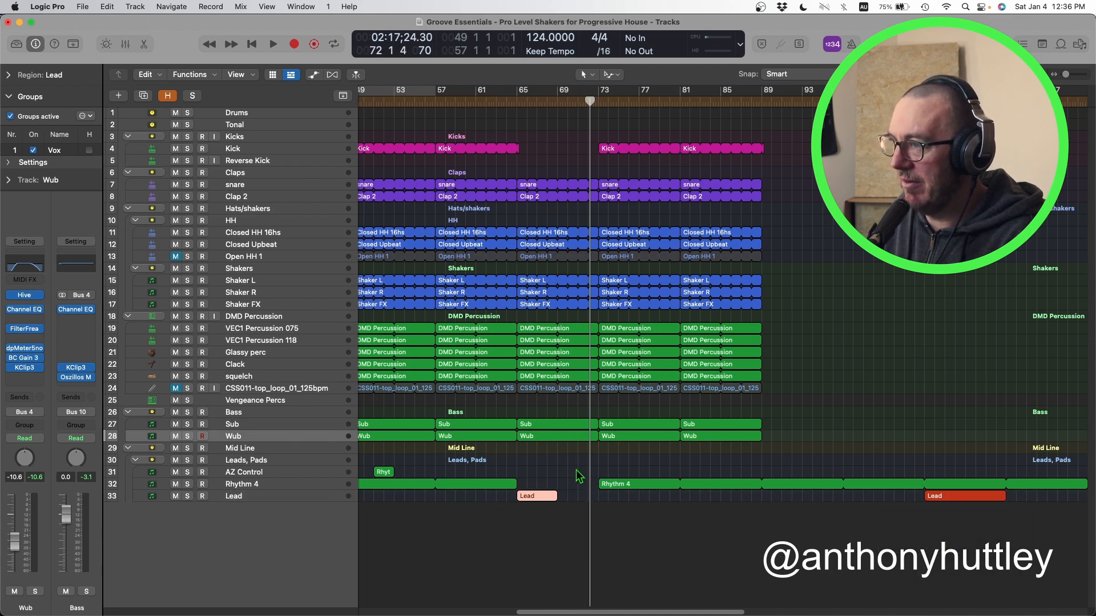
Shorten the clap, hat, shaker, percussion, top loop and bass regions at bar 65 to four bars, ending at bar 69.
left_click_drag(570, 176, 557, 426)
left_click(596, 437)
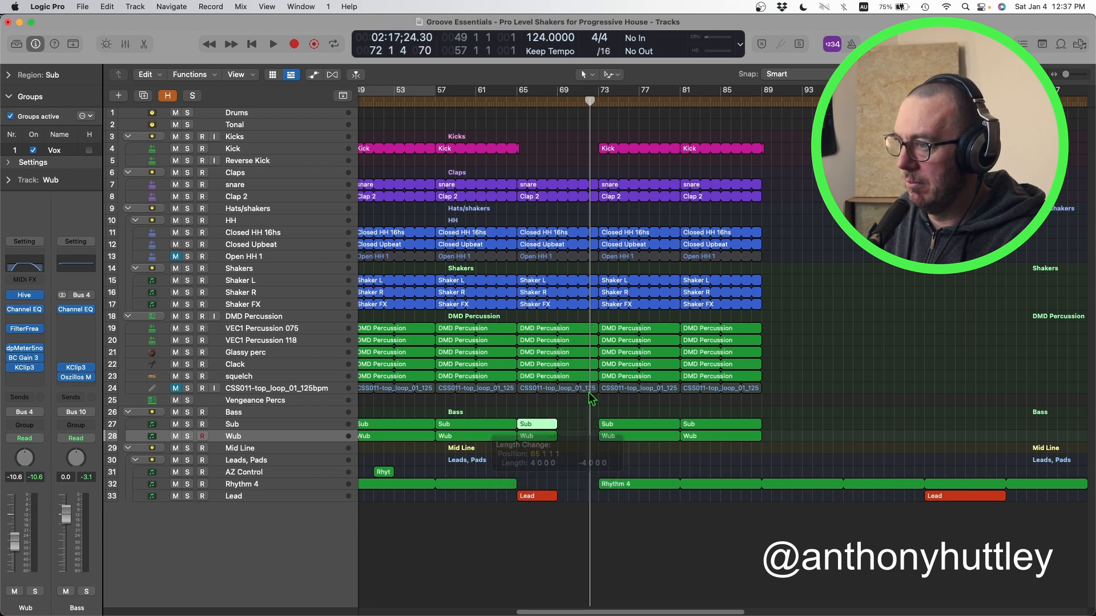
left_click_drag(581, 173, 558, 376)
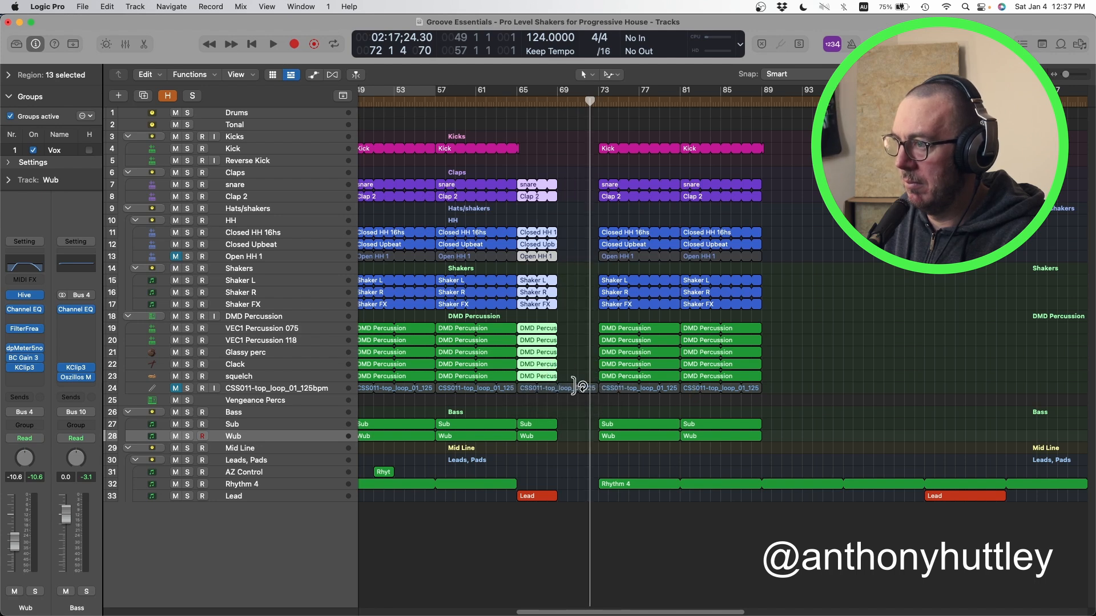
left_click_drag(592, 392, 558, 388)
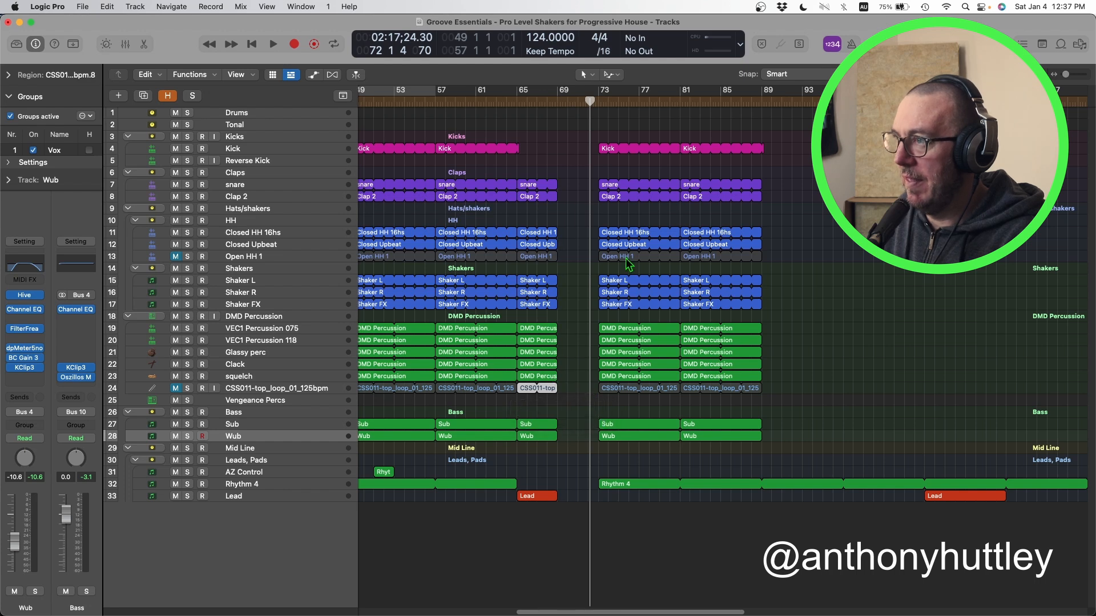
Move the drum, percussion, bass and Rhythm 4 regions starting at bar 73 four bars earlier, to bar 69.
left_click_drag(596, 127, 651, 474)
left_click_drag(616, 441, 574, 442)
left_click_drag(581, 401, 582, 402)
left_click(571, 389)
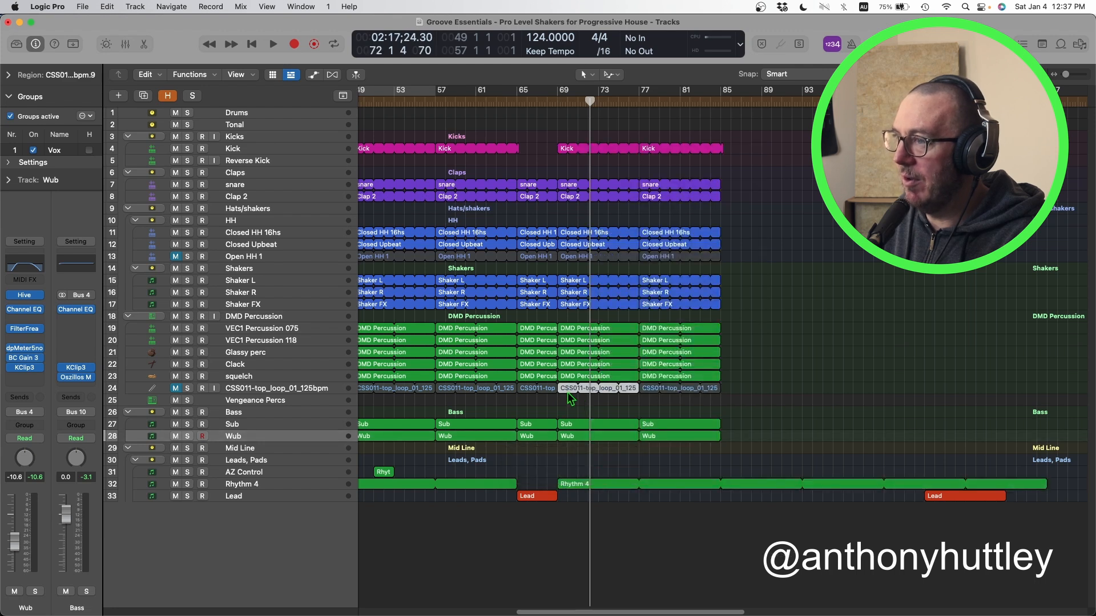
Unmute the Open HH 1 track and delete its four regions between bars 41 and 69.
left_click(174, 257)
left_click(851, 271)
key("super+Left")
left_click_drag(379, 261, 566, 261)
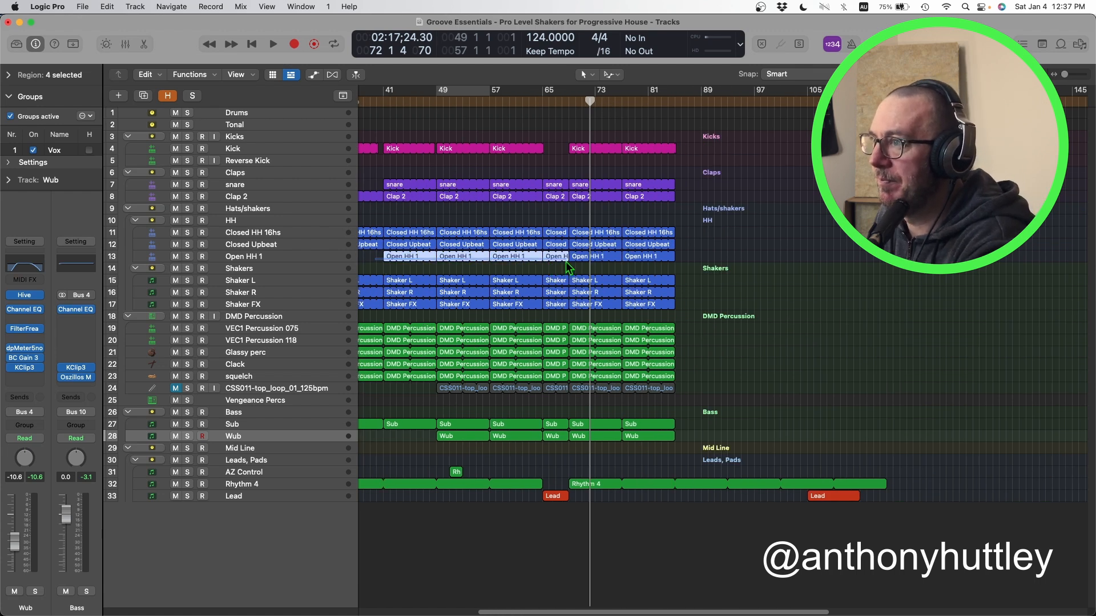
key("Delete")
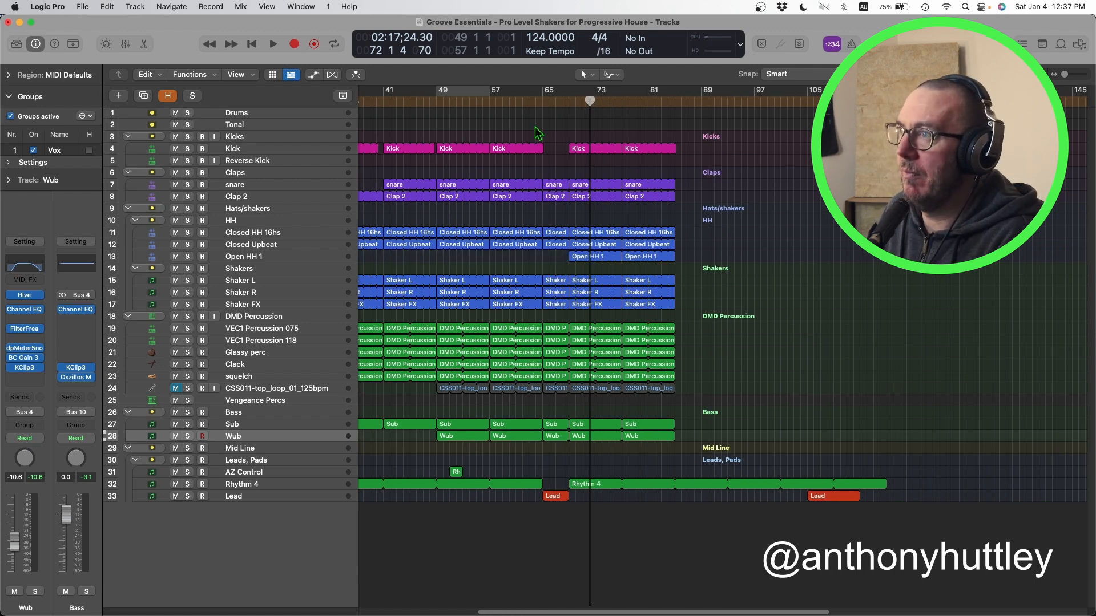
Play the arrangement from just before bar 65 through the Lead break into the section at bar 69.
left_click(536, 99)
key("space")
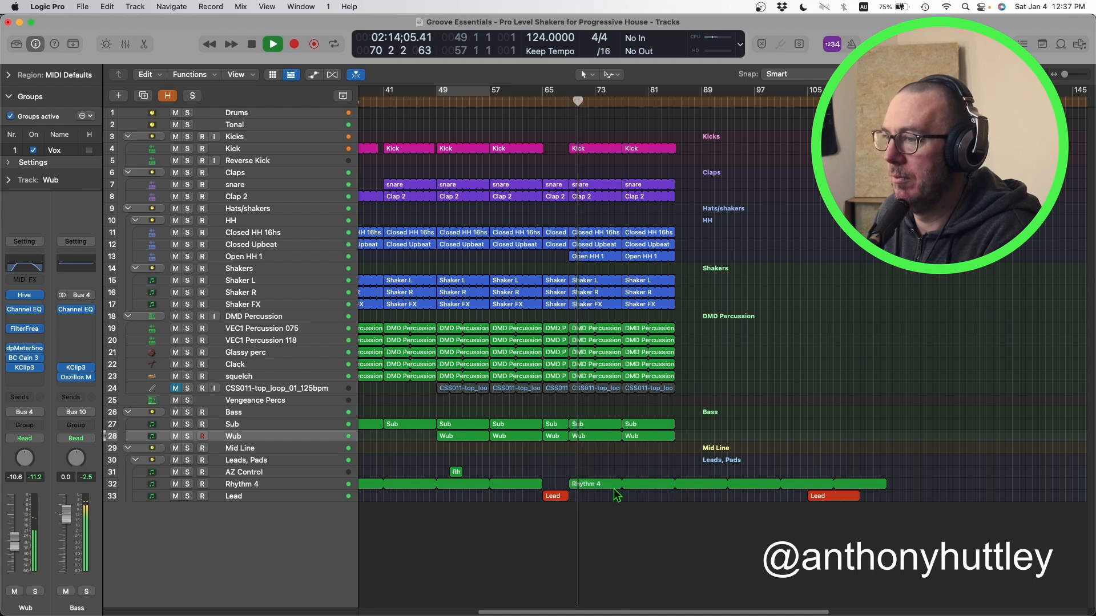
key("space")
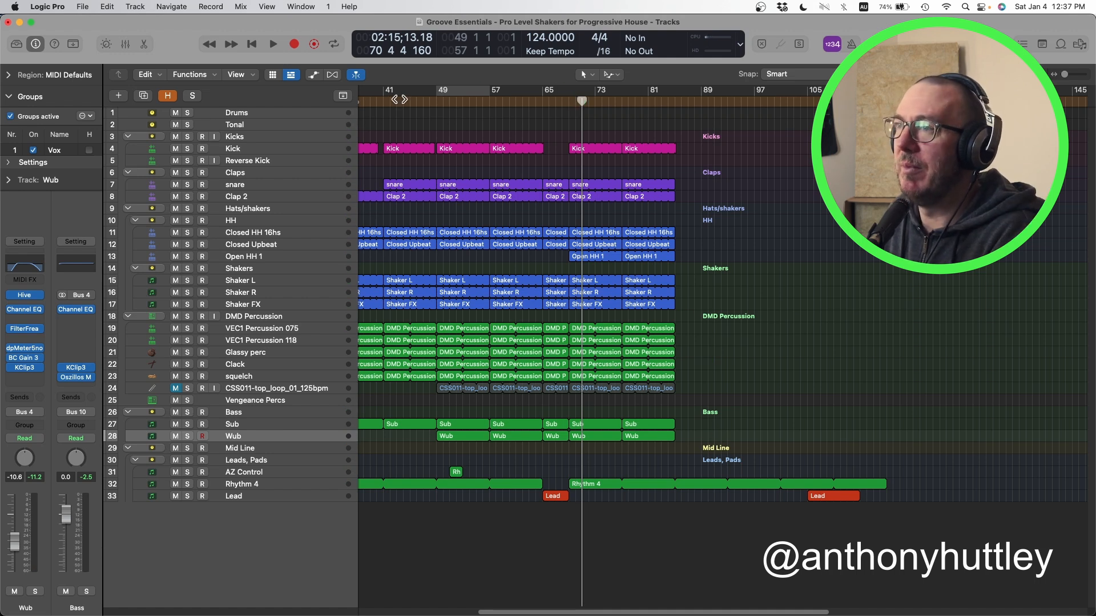
left_click(343, 96)
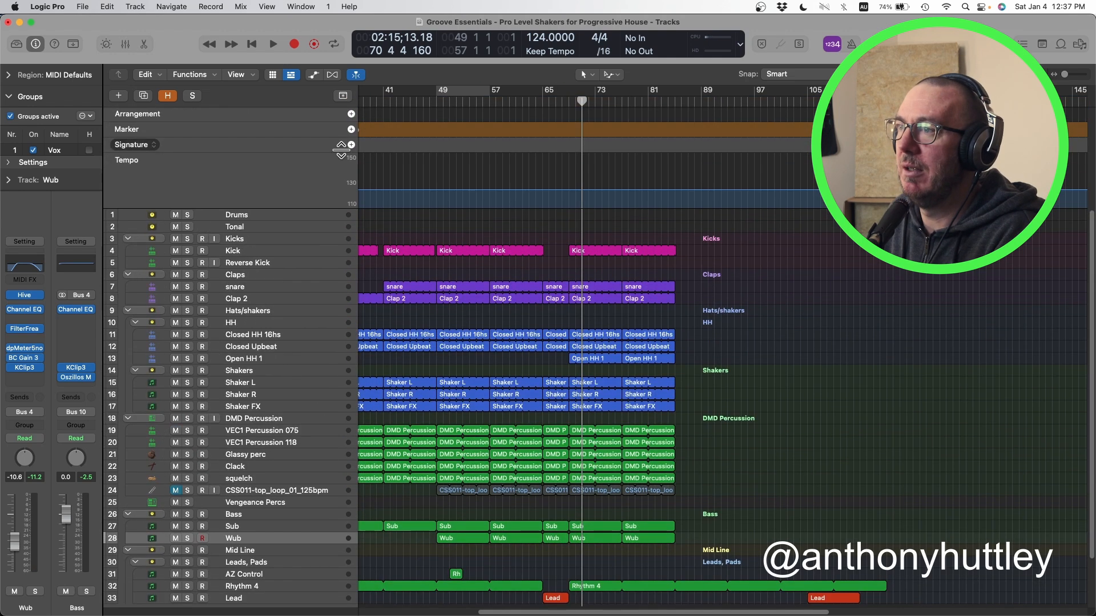
left_click(343, 95)
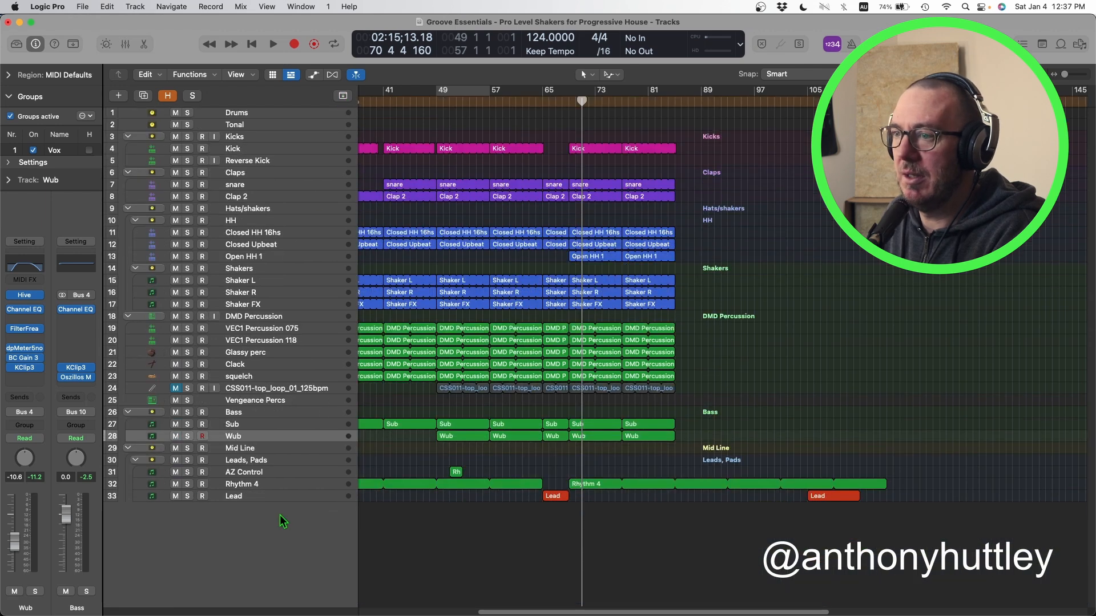
Duplicate the Lead track, create a MIDI region on the copy at bar 69 and loop it to bar 85.
left_click(259, 483)
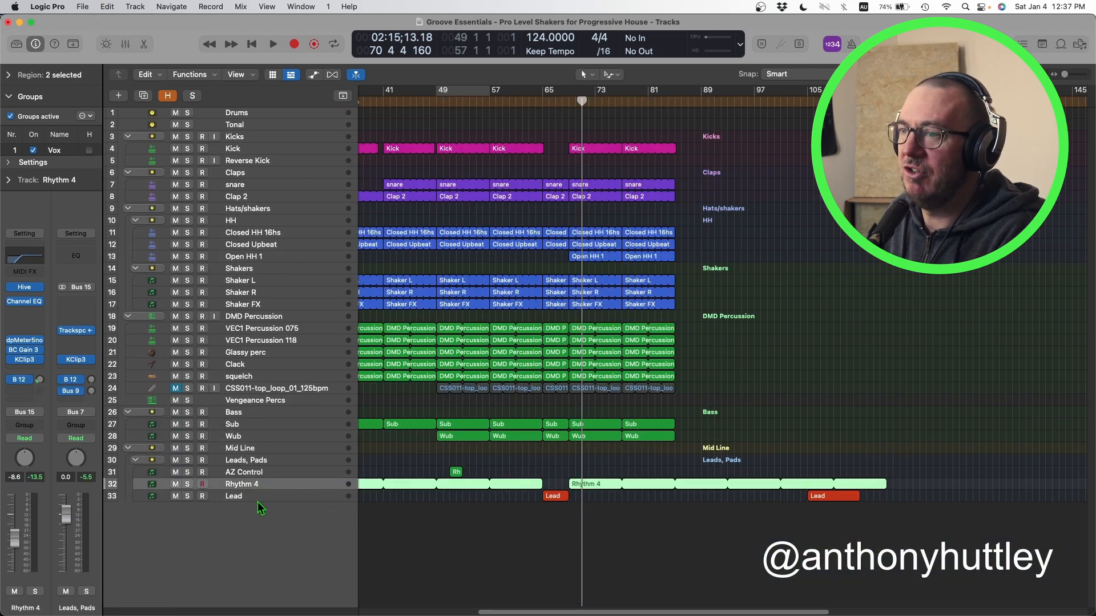
left_click(257, 500)
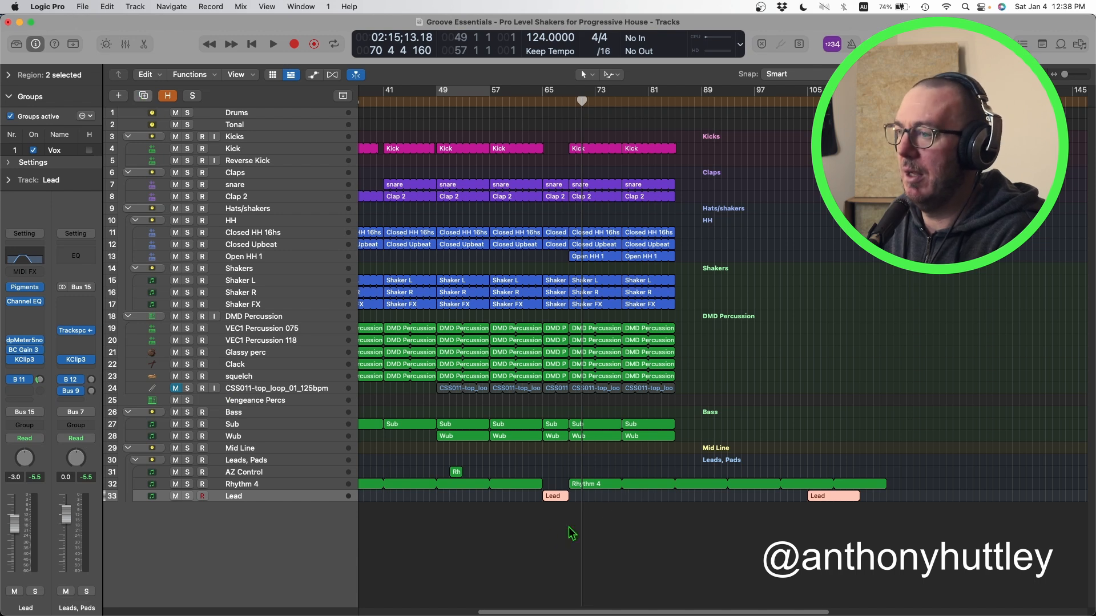
right_click(572, 509)
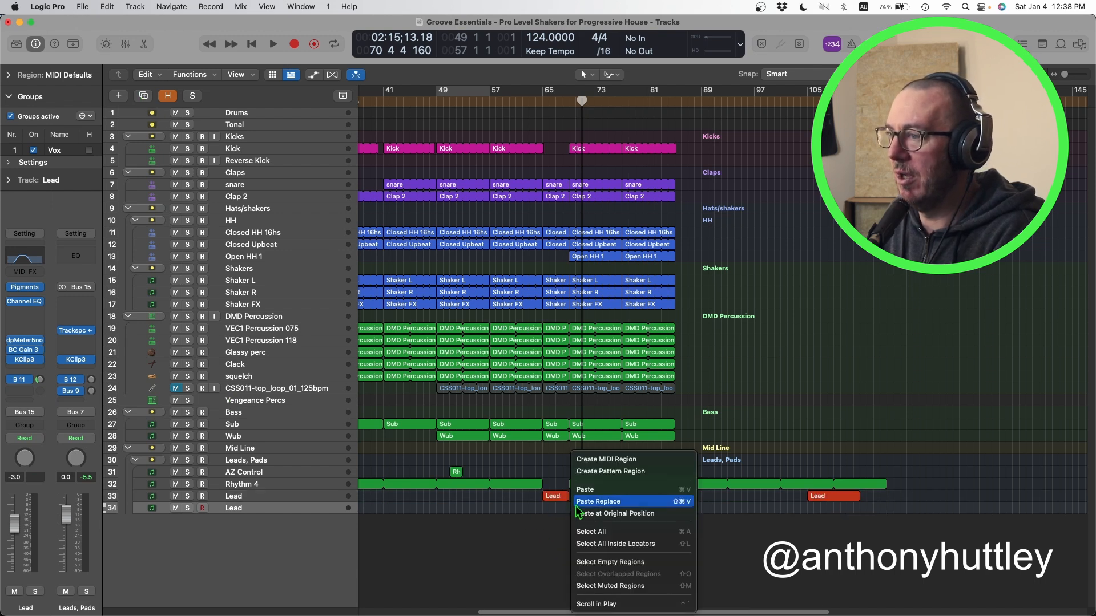
left_click(583, 461)
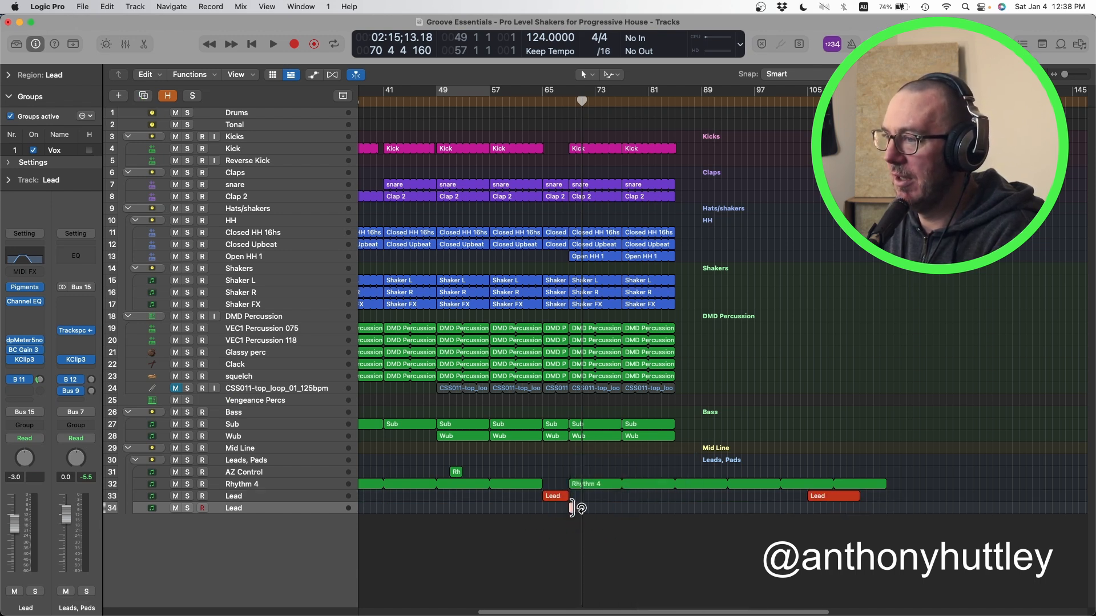
left_click_drag(575, 510, 673, 513)
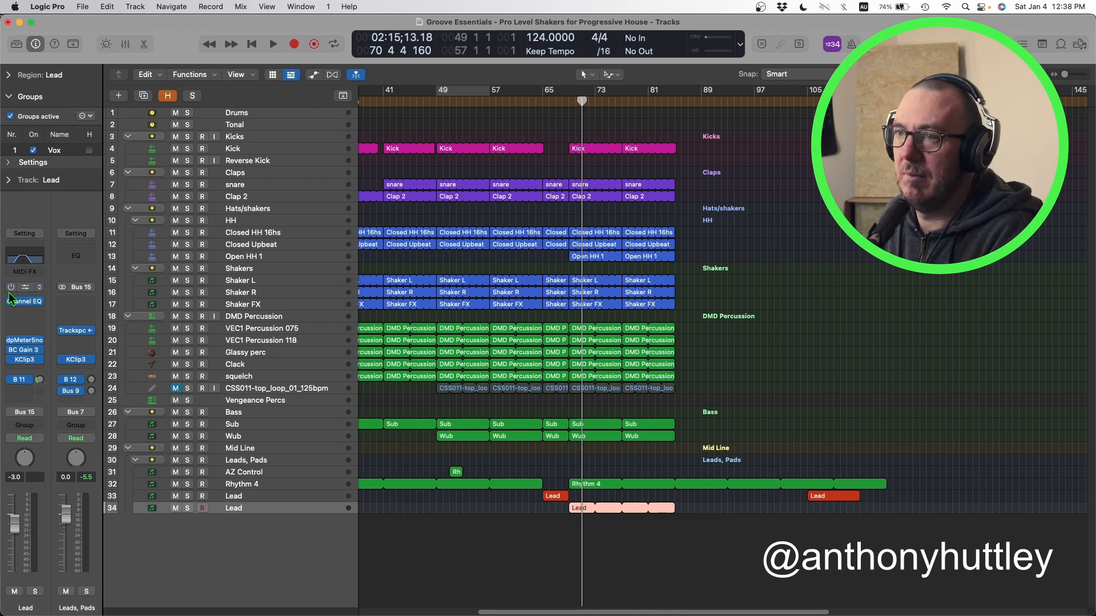
left_click(783, 313)
Copy the drum, percussion, top loop and bass regions at bar 77 to bar 85 and mute the copied Kick region.
left_click(568, 103)
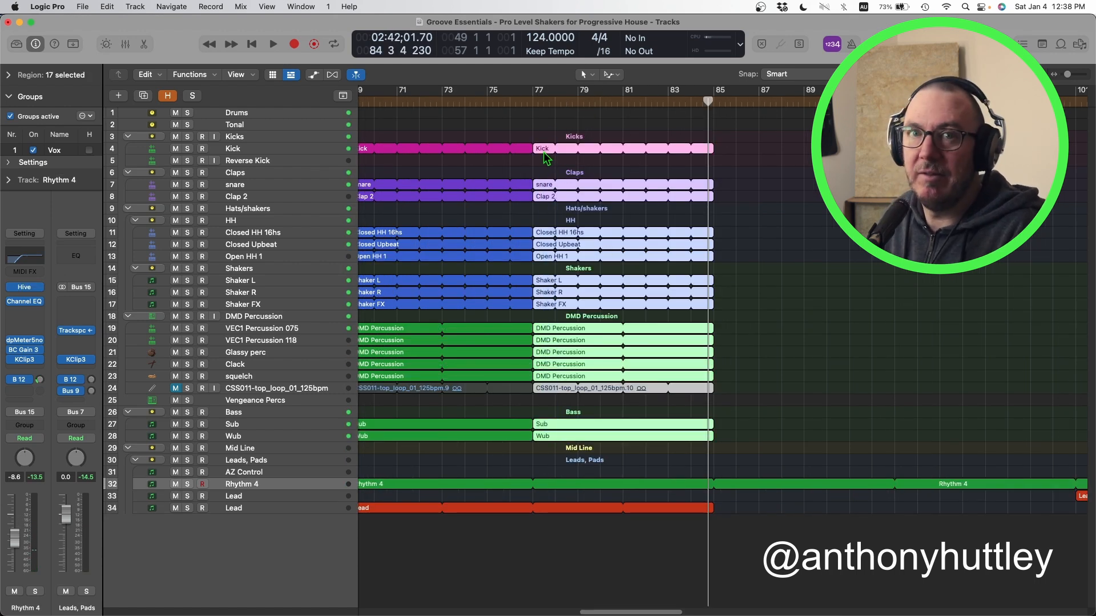
left_click_drag(544, 158, 725, 158)
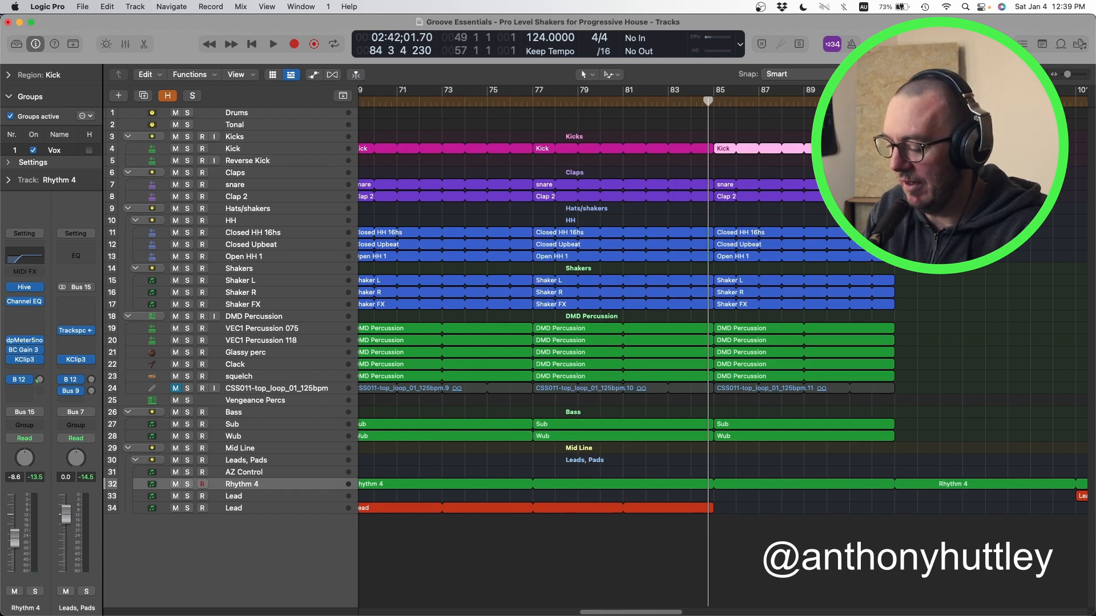
key("alt+c")
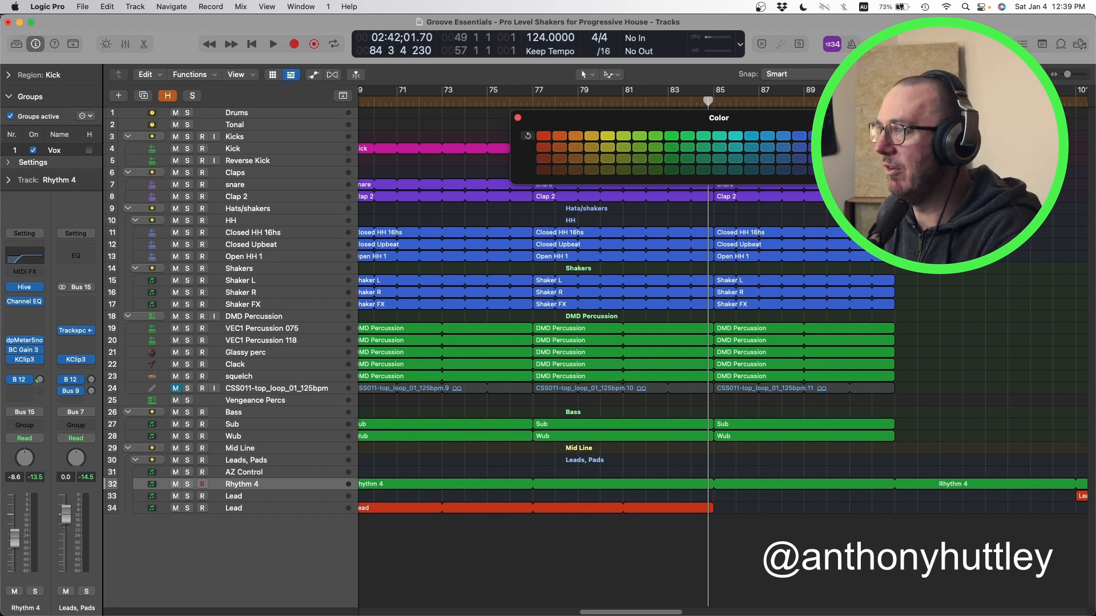
left_click(518, 118)
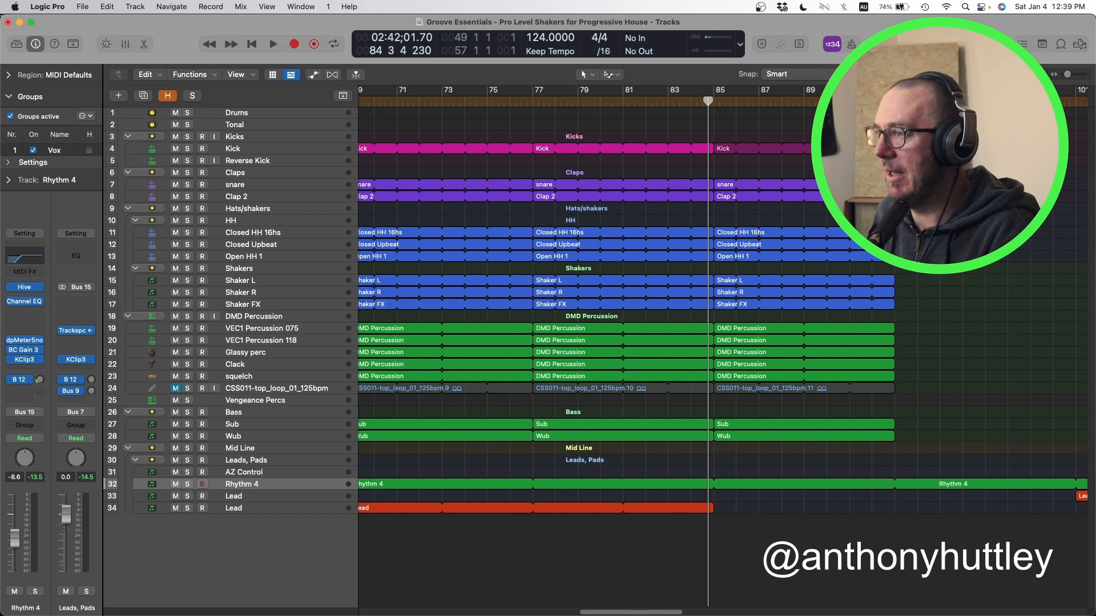
Copy the Clap 2, hat, shaker, percussion, top loop and bass regions at bar 85 to bar 93, leaving out Kick and snare.
key("super+Left")
key("super+Left")
key("super+Left")
scroll(752, 147, "right", 2)
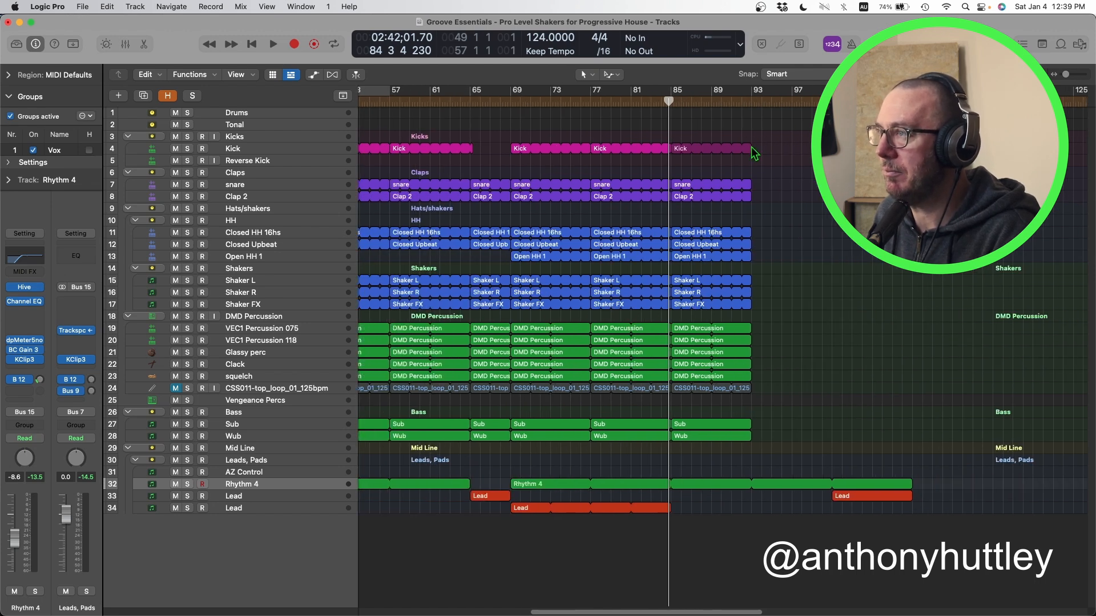
scroll(748, 119, "right", 3)
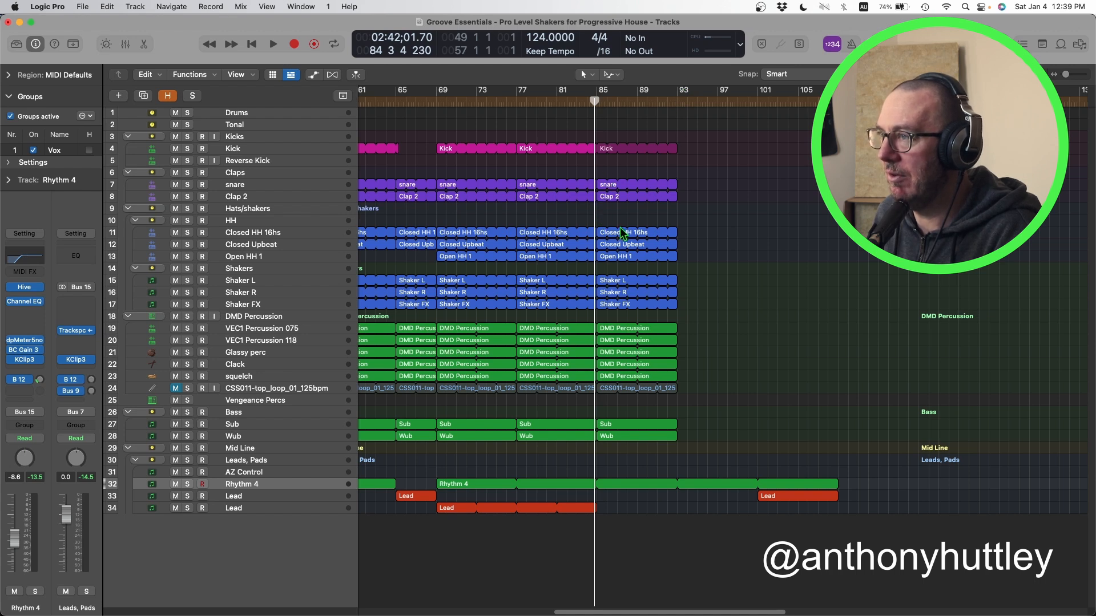
left_click_drag(691, 197, 687, 431)
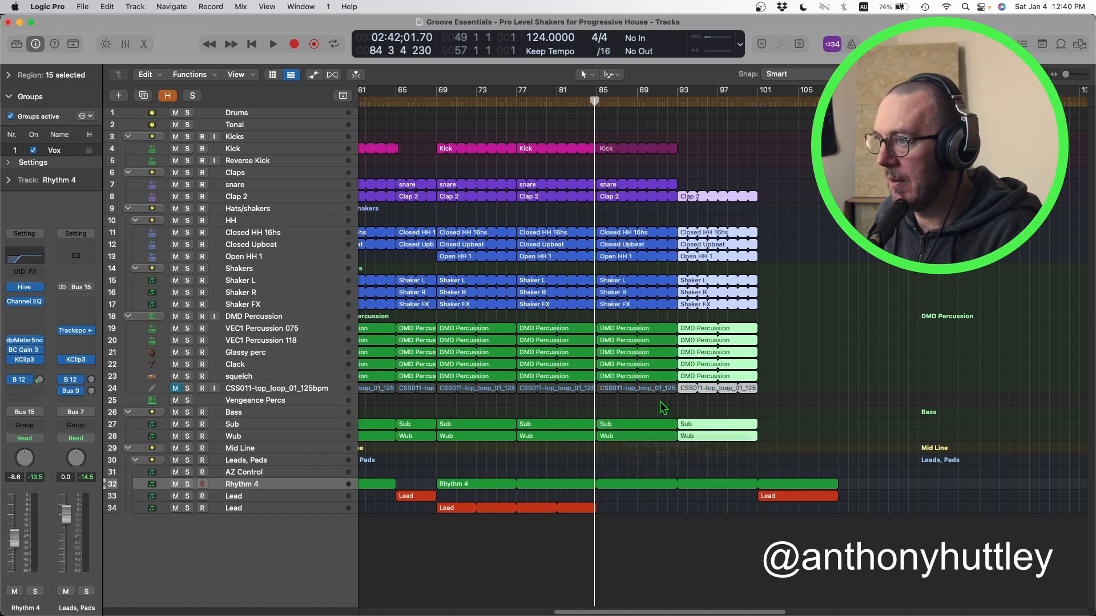
Delete the muted CSS011-top_loop regions before bar 93.
key("super+Left")
key("super+Left")
key("super+Left")
left_click_drag(501, 396, 641, 395)
key("Delete")
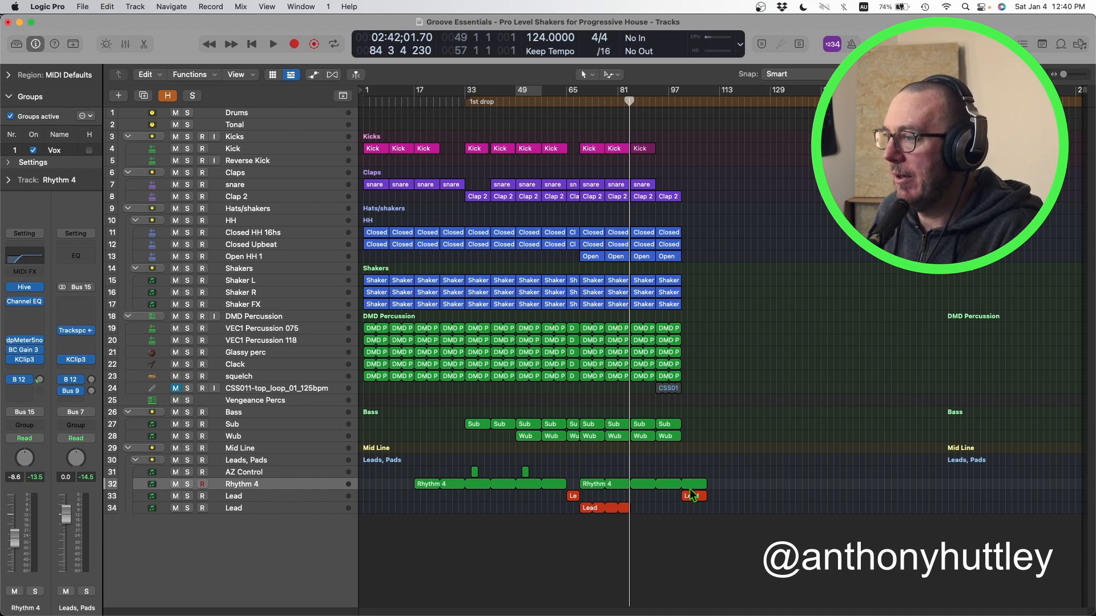
Move the Lead region from bar 101 to bar 93 and play the section from there.
left_click_drag(690, 498, 664, 500)
left_click(654, 101)
key("space")
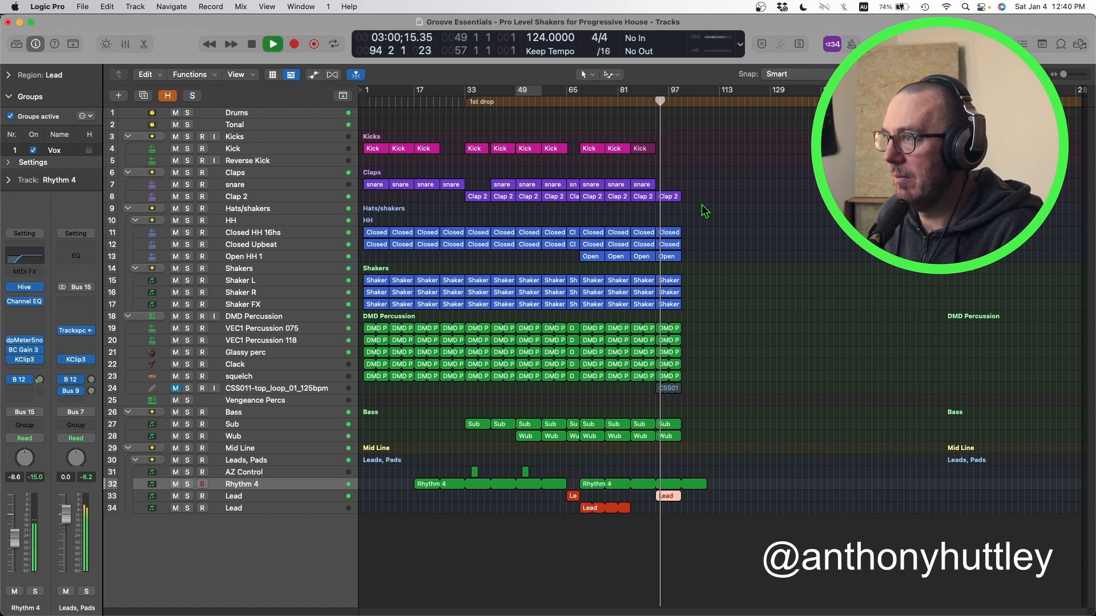
Copy the Clap 2, hat, shaker, percussion, top loop, bass and Lead regions at bar 93 to bars 101, 109 and 117.
key("super+Right")
key("super+Right")
left_click_drag(656, 186, 734, 496)
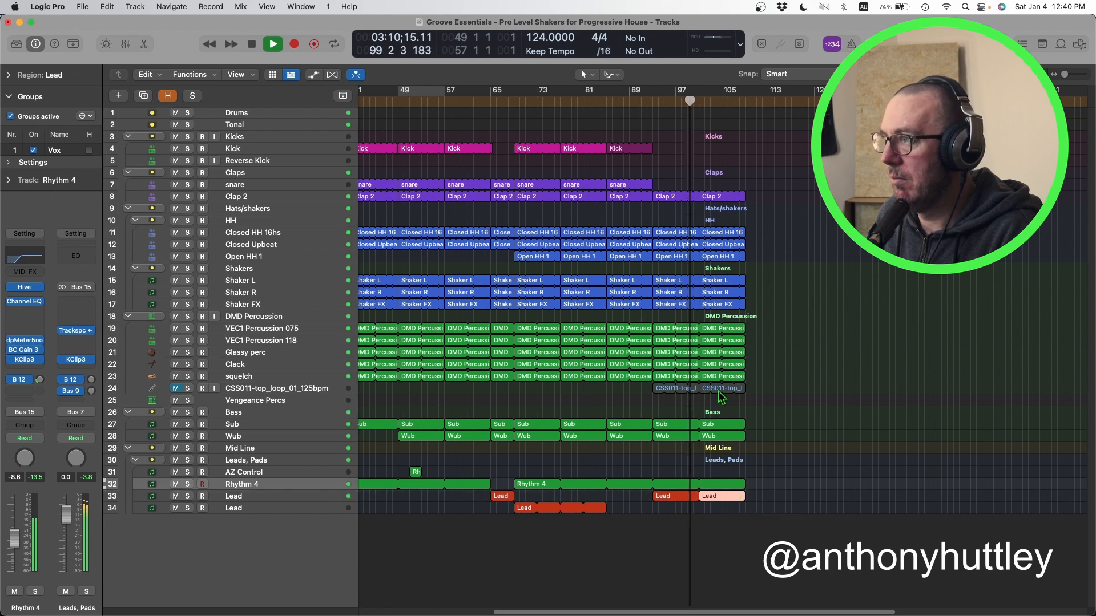
left_click(703, 197)
left_click_drag(704, 215, 811, 485)
left_click_drag(748, 167, 779, 509)
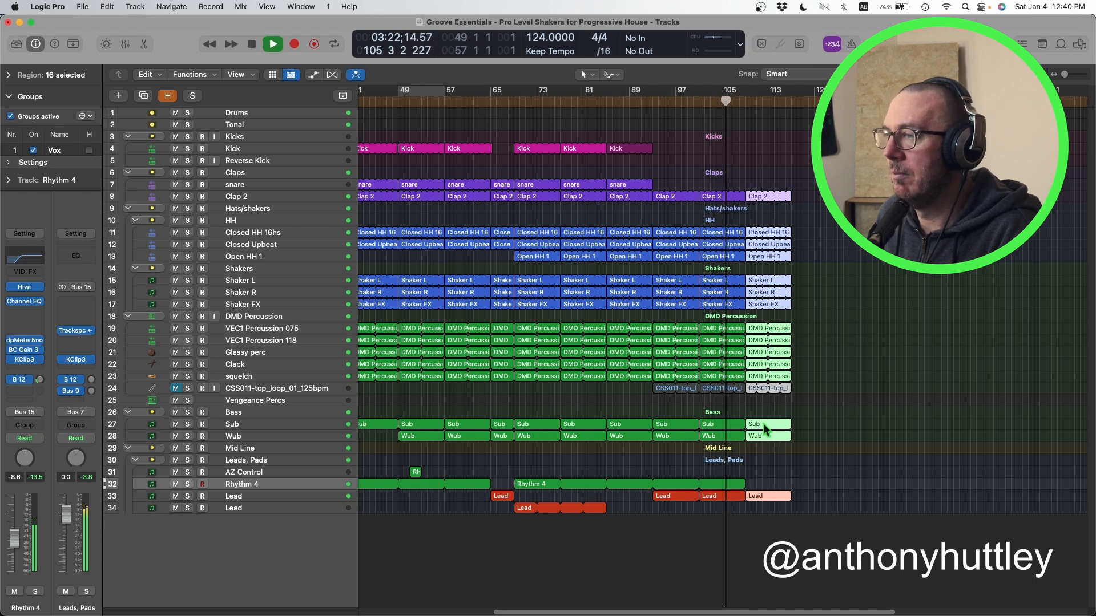
left_click_drag(767, 427, 583, 492)
Stop playback and copy the eight-bar Rhythm 4 regions at bars 69 and 77 to fill the track from bar 85 to bar 117.
key("z")
key("space")
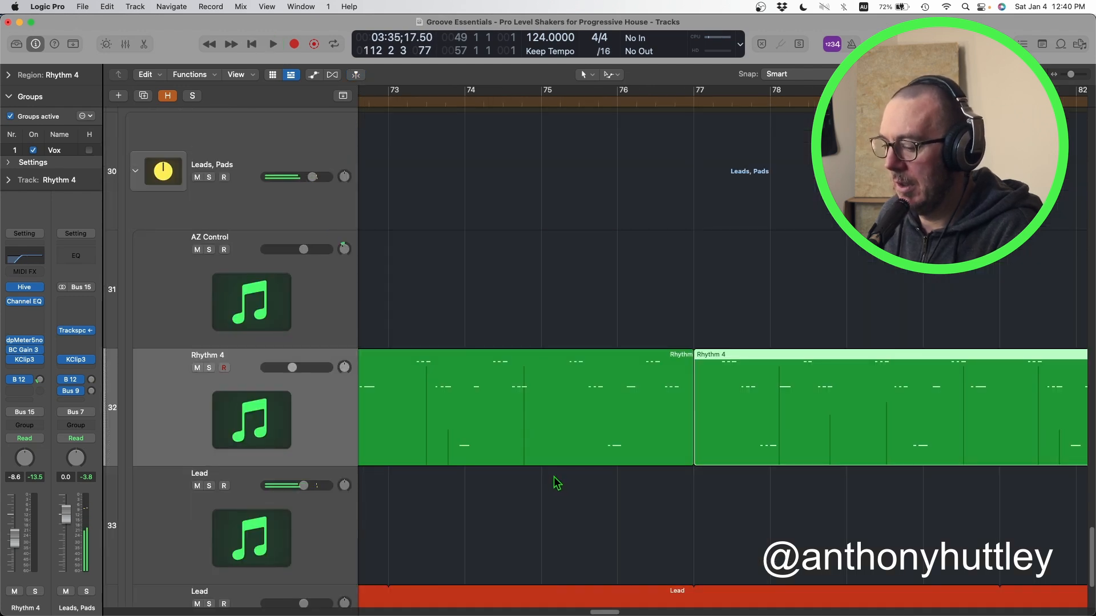
key("z")
key("z")
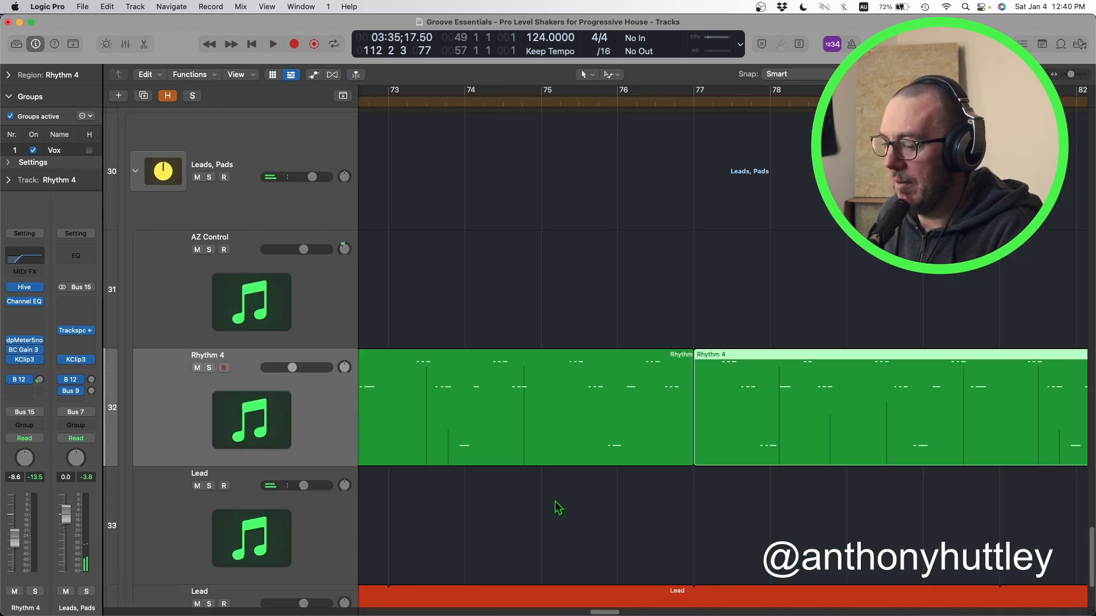
left_click(550, 491, "ctrl+alt")
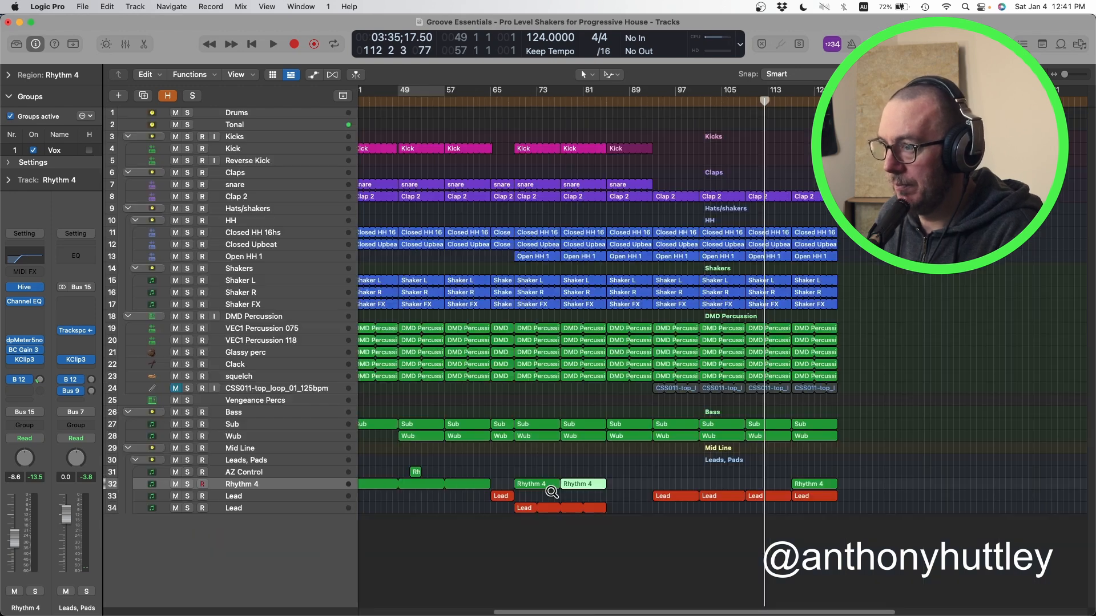
left_click(523, 485, "shift")
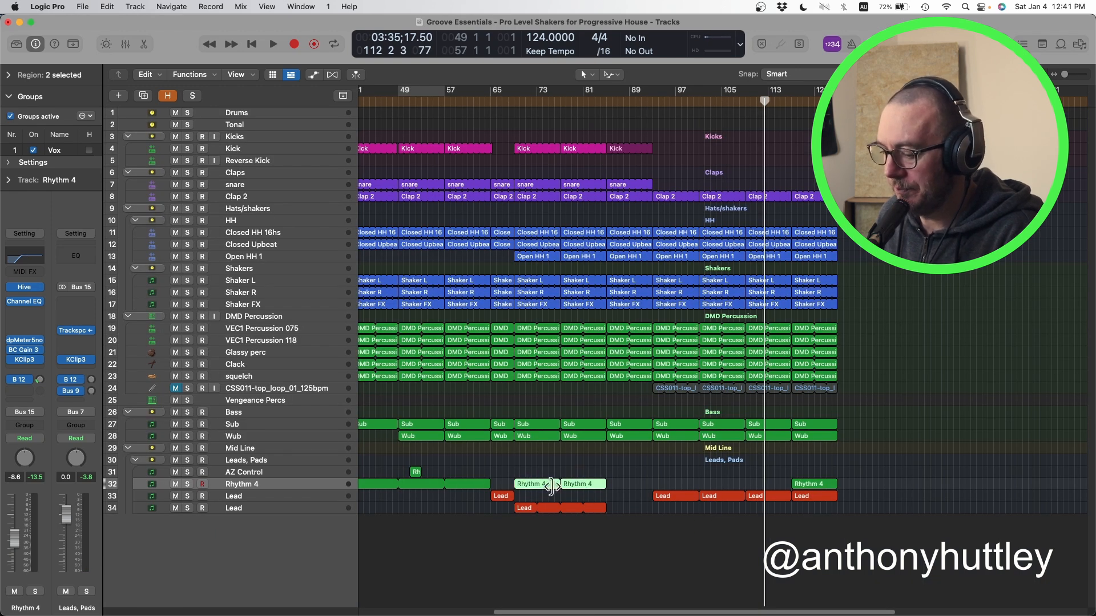
left_click_drag(531, 489, 717, 489)
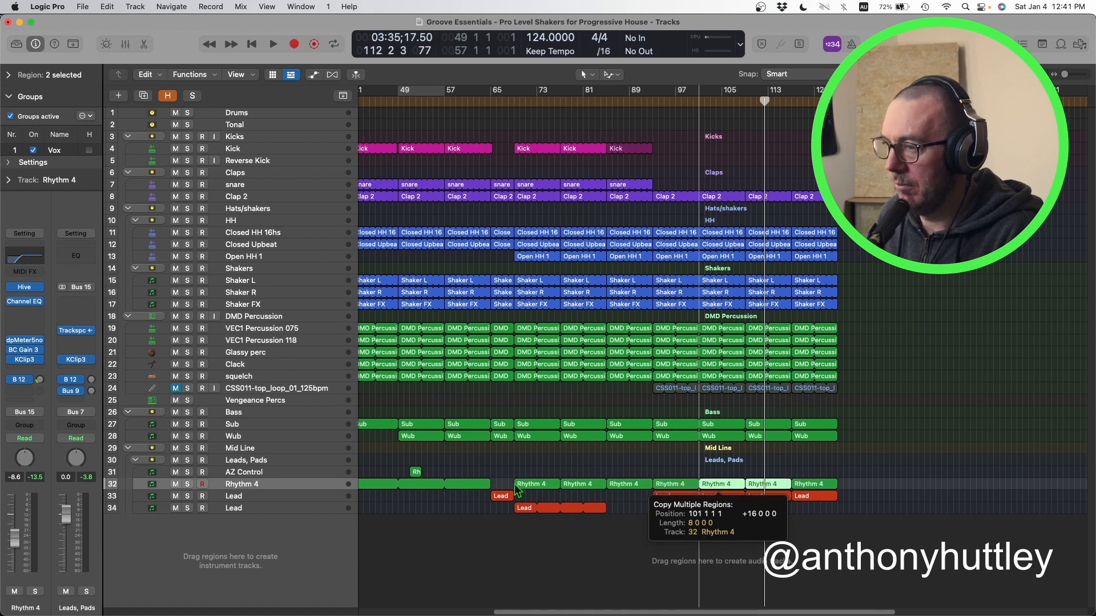
left_click(496, 457)
Replace the looped Rhythm 4 region starting at bar 17 with separate eight-bar regions up to bar 57.
scroll(496, 456, "left", 5)
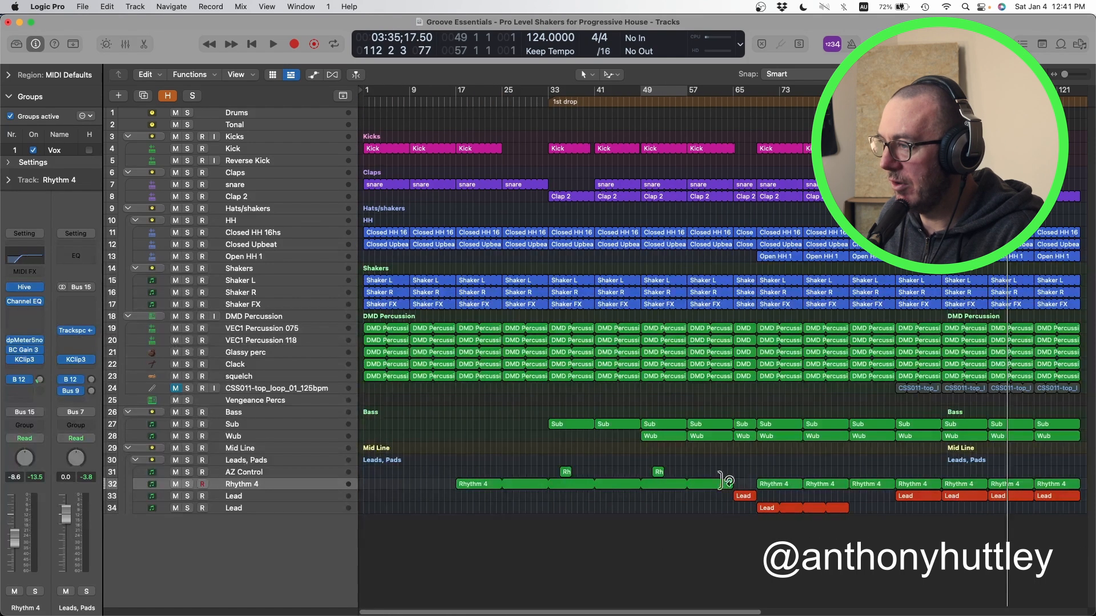
left_click_drag(727, 484, 501, 485)
left_click_drag(754, 463, 933, 498)
left_click_drag(798, 491, 545, 490)
left_click(711, 491)
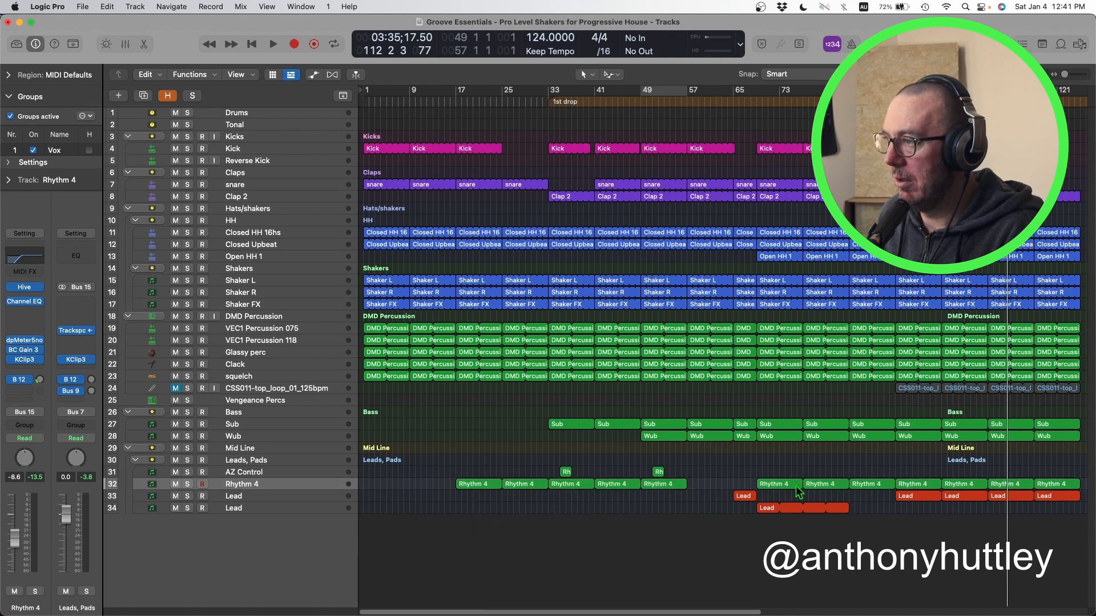
Copy an eight-bar Rhythm 4 region to bar 57 and add a four-bar one at bar 65.
left_click_drag(789, 485, 723, 488)
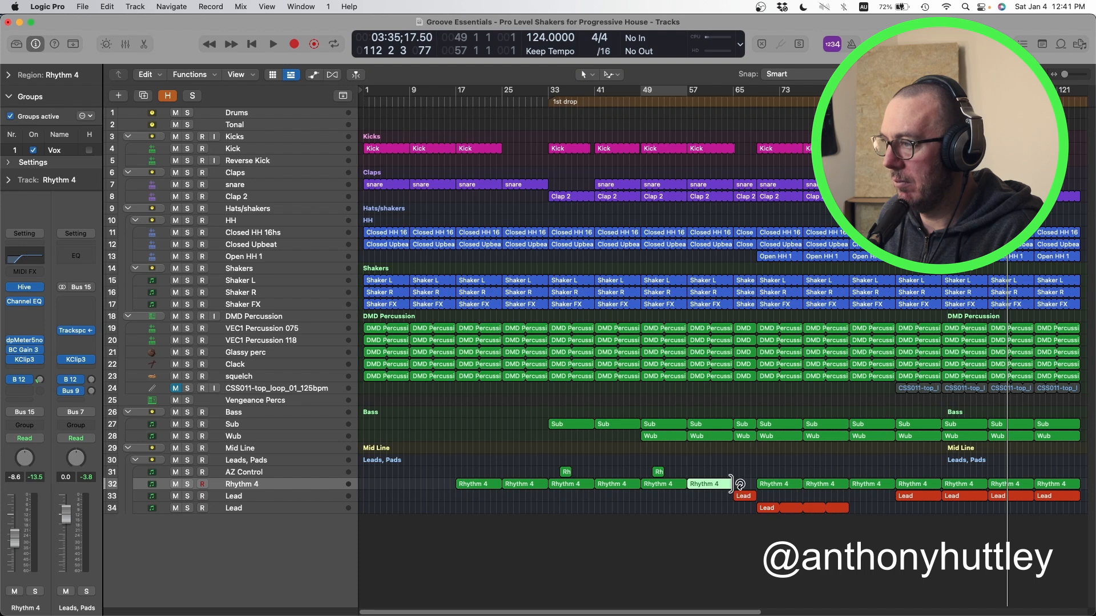
mouse_move(739, 485)
left_mouse_down()
mouse_move(706, 485)
mouse_move(744, 485)
mouse_move(715, 481)
mouse_move(732, 487)
left_mouse_up()
left_click(830, 475)
Copy the clap, hat, shaker, percussion, top loop, bass, Rhythm 4 and Lead regions at bar 117 to bar 129, leaving a four-bar gap.
scroll(838, 472, "right", 5)
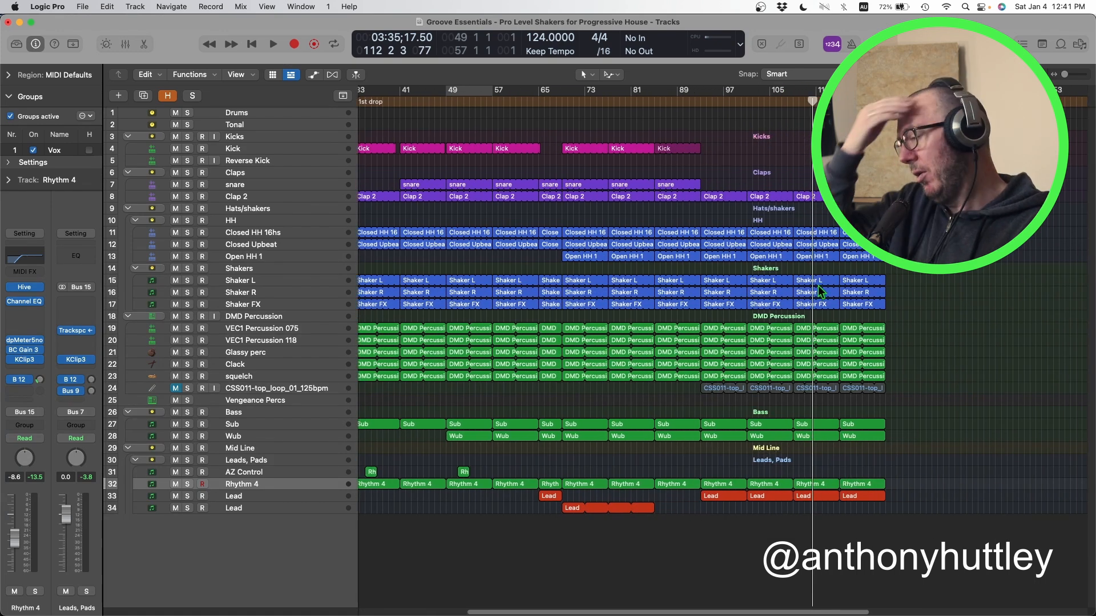
scroll(820, 291, "right", 3)
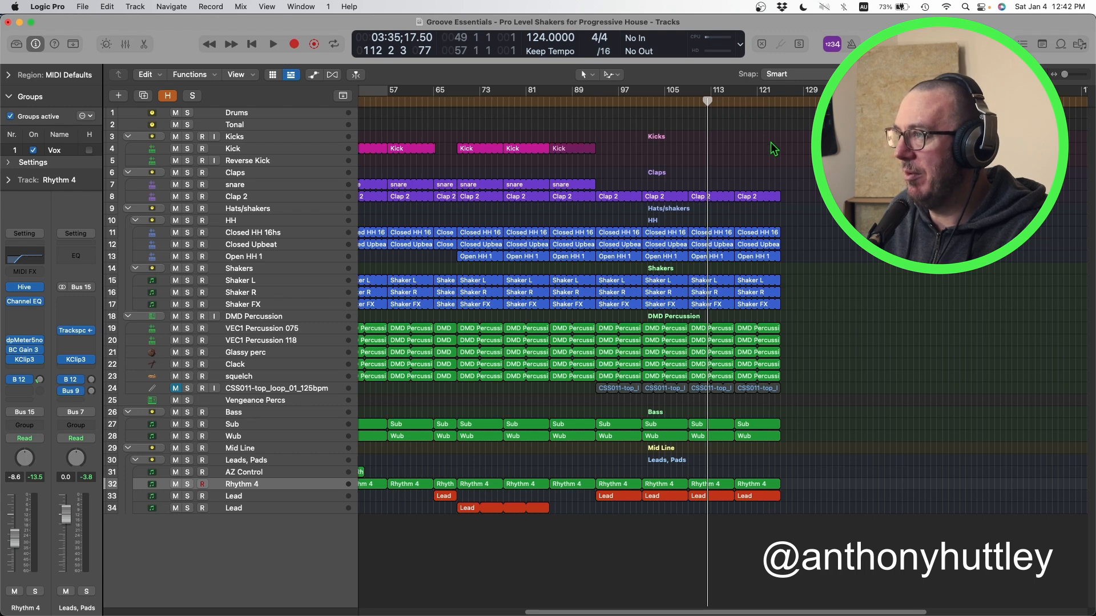
left_click(781, 102)
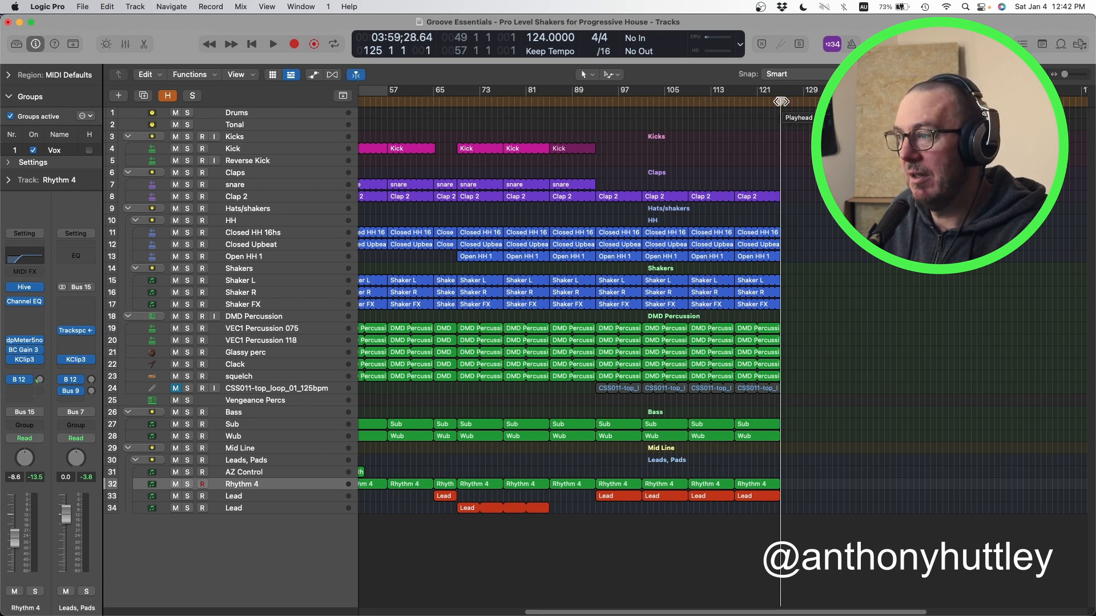
scroll(780, 103, "right", 4)
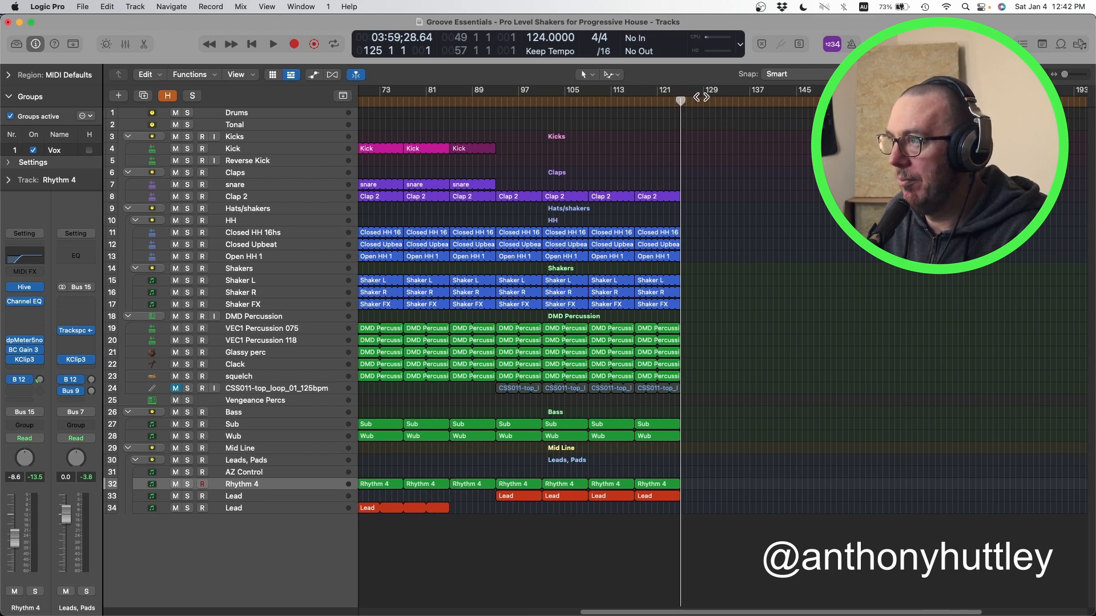
left_click(703, 98)
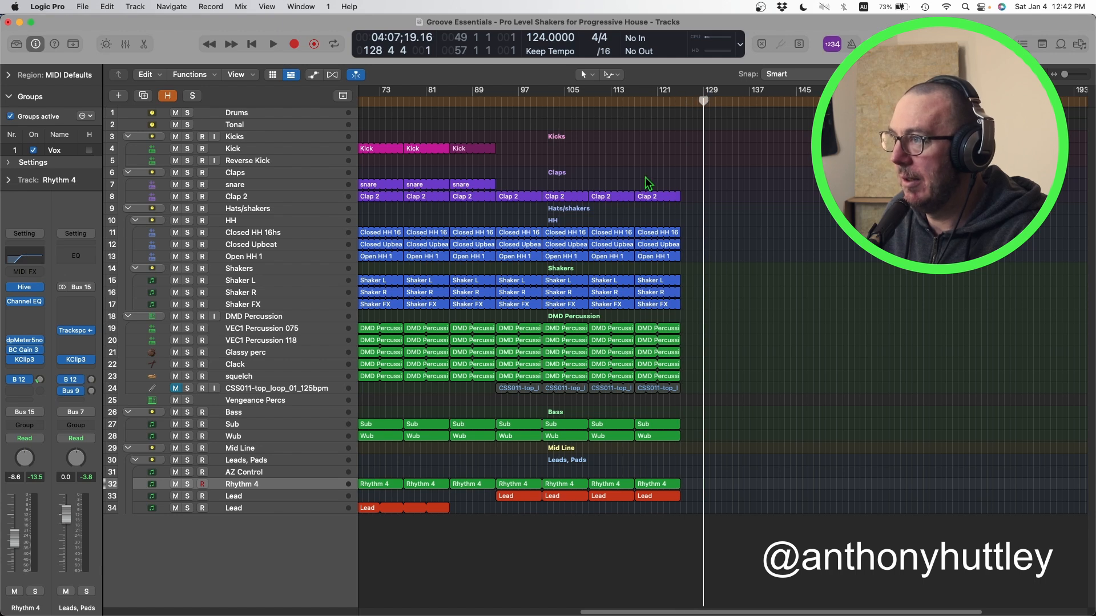
left_click_drag(638, 176, 715, 490)
left_click(540, 168)
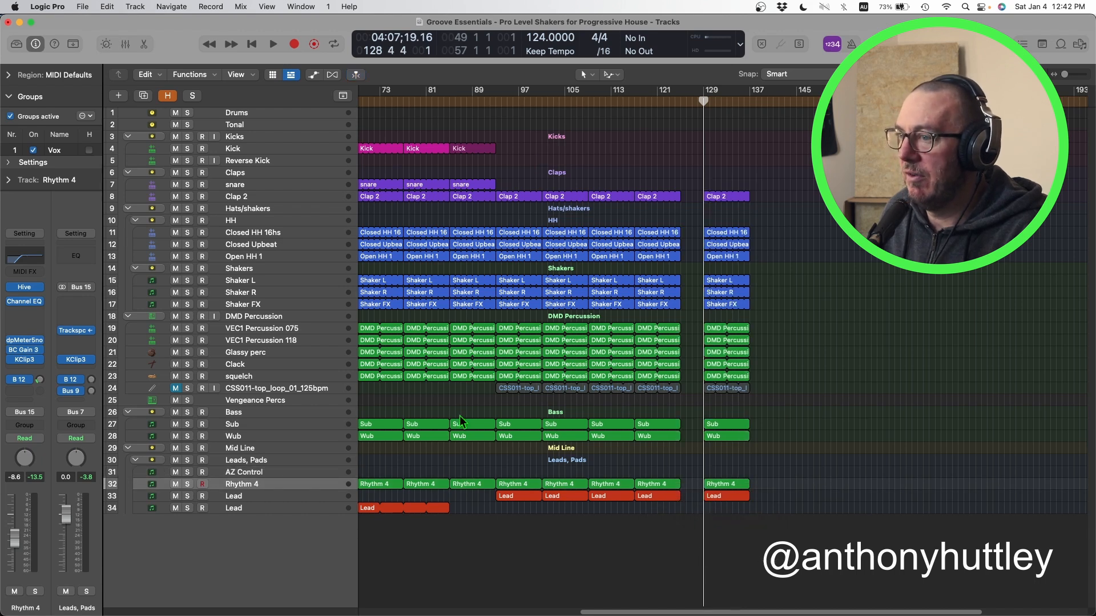
Duplicate the Lead track that holds the breakdown's Lead regions, creating an empty track with the same instrument settings below it.
left_click(297, 510)
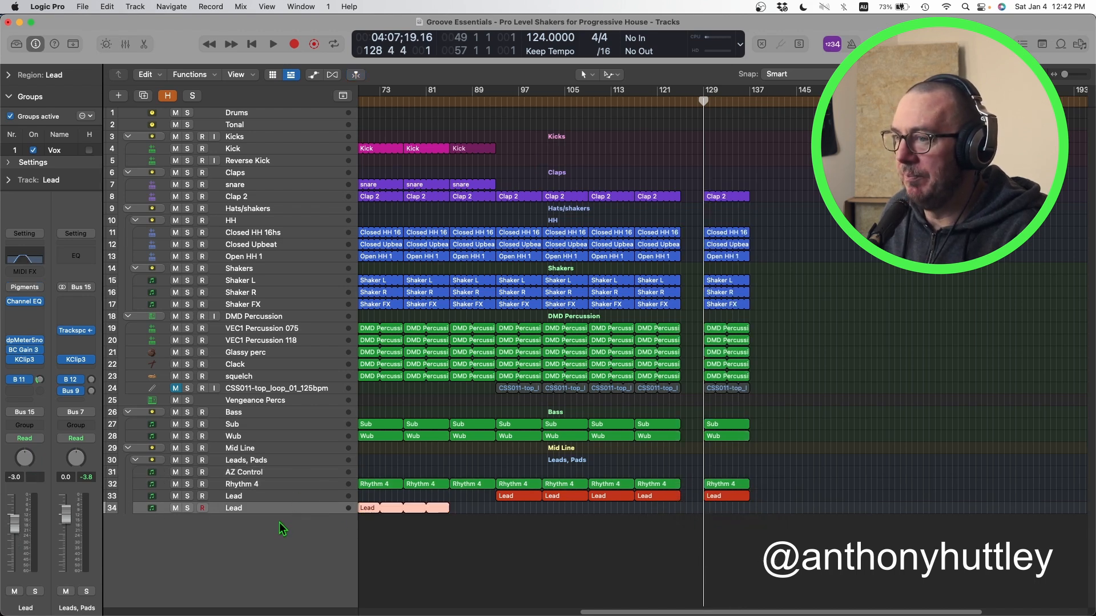
left_click(276, 499)
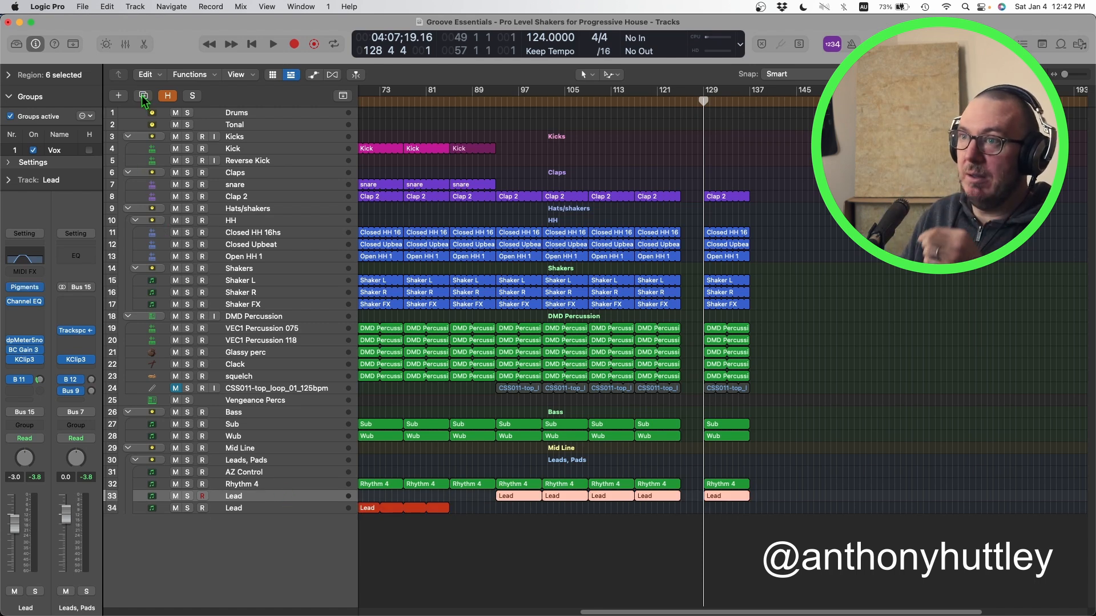
key("super+d")
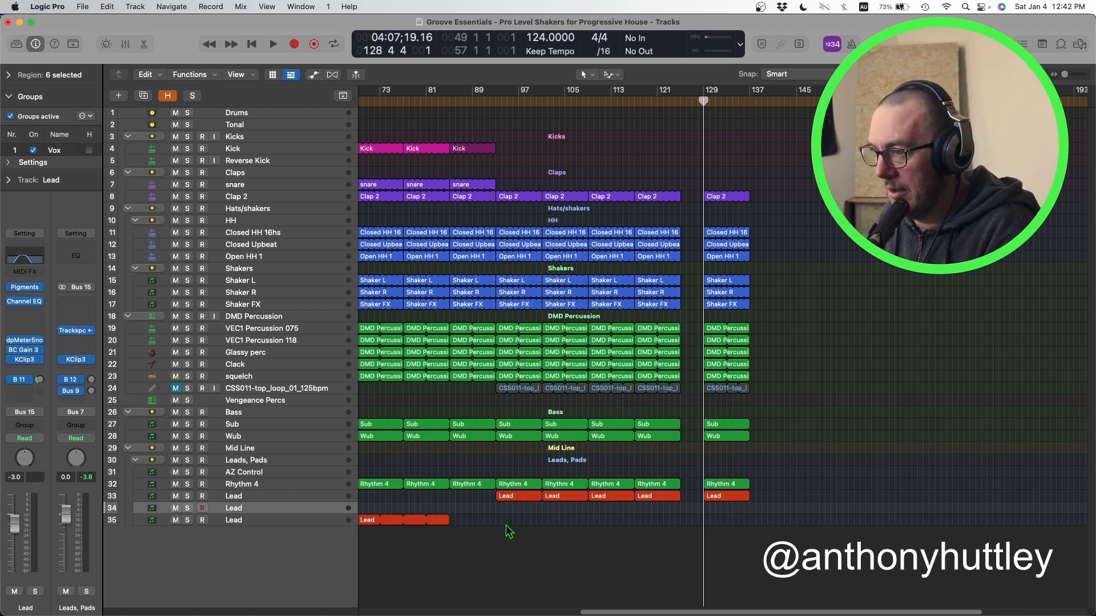
Place the Lead regions at bars 109, 117 and 129 on the duplicated Lead track, keeping only the one at bar 109 on the original.
left_click_drag(598, 505, 725, 498)
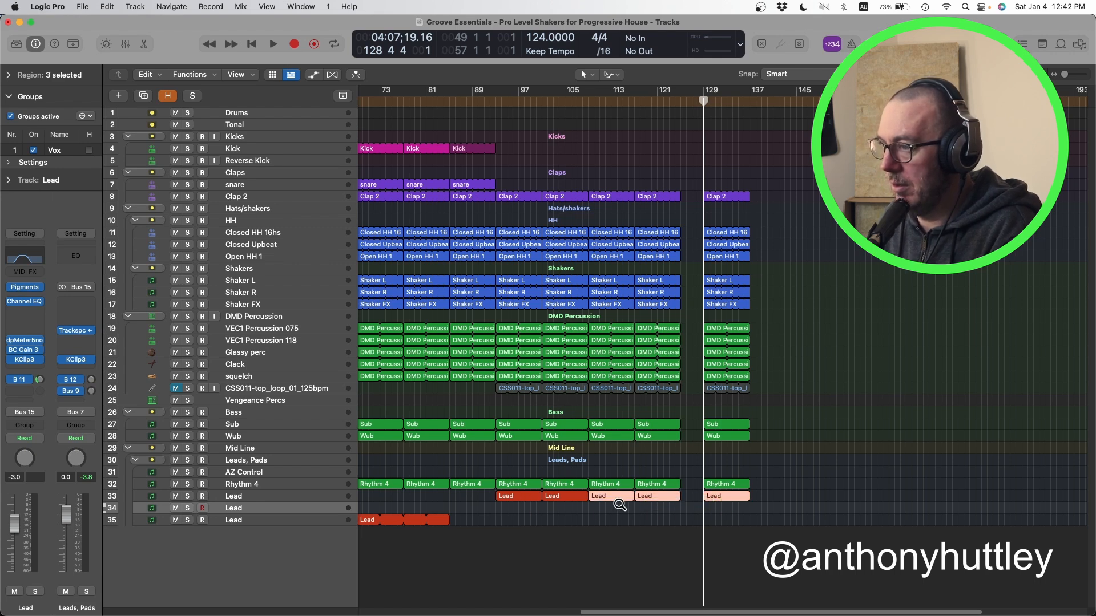
left_click_drag(616, 501, 666, 501)
key("Delete")
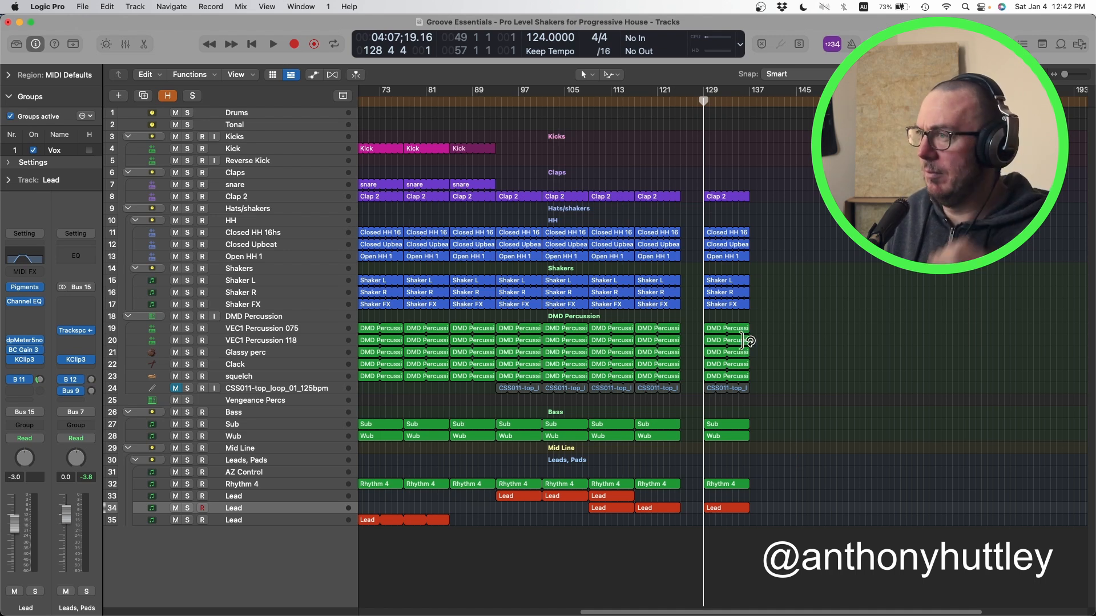
Copy an eight-bar Kick region to bar 129 so the section after the breakdown has a kick.
left_click_drag(406, 151, 708, 154)
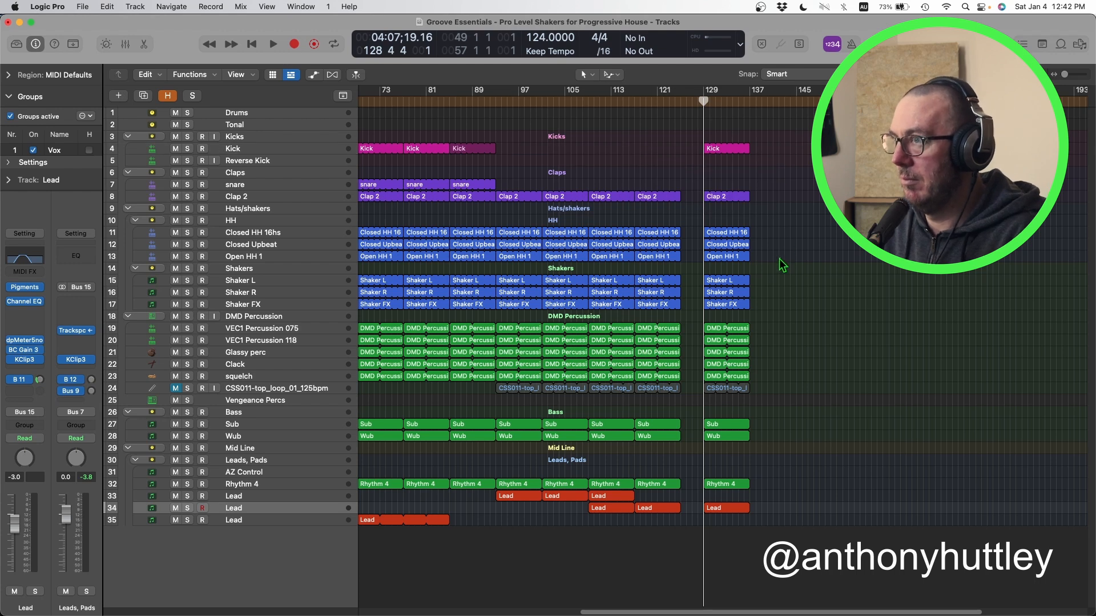
key("super+Left")
left_click(779, 259)
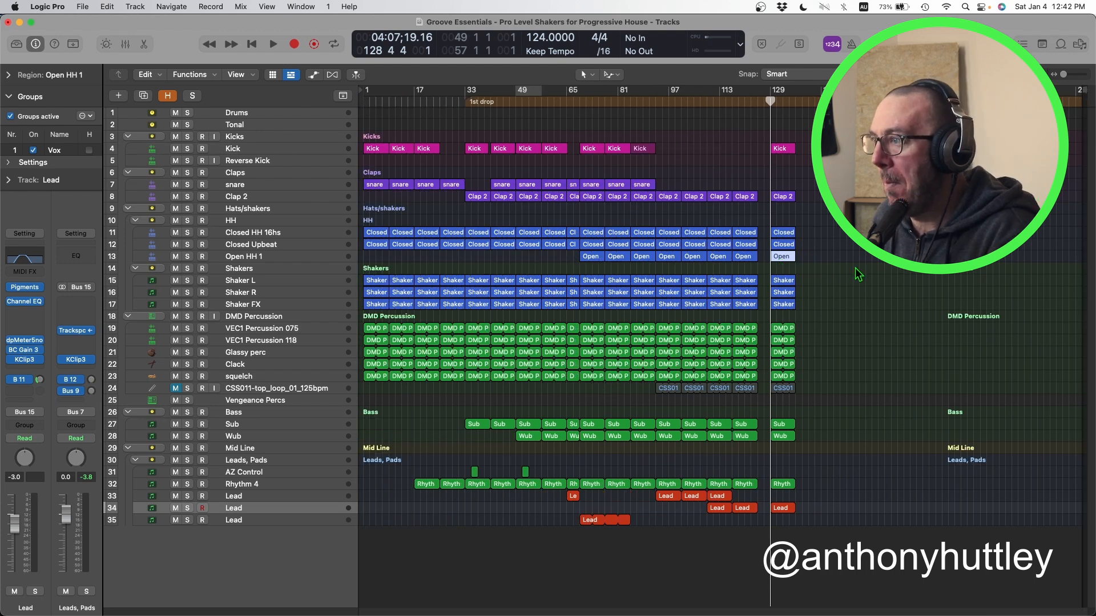
key("super+Right")
key("super+Right")
key("super+Right")
scroll(857, 267, "right", 8)
left_click(642, 268)
scroll(594, 273, "left", 5)
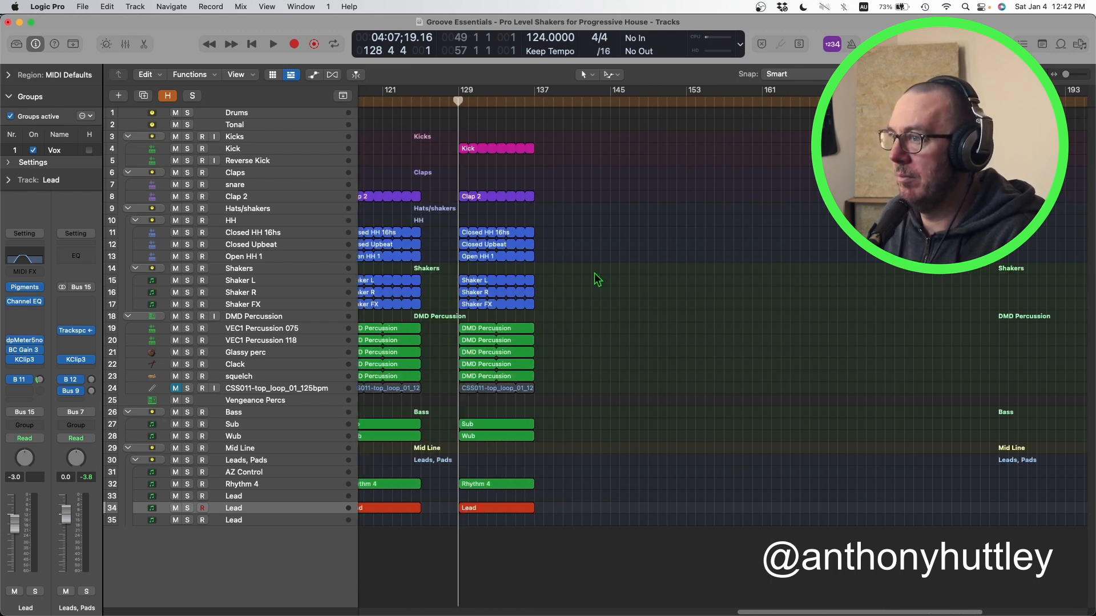
key("super+Left")
key("super+Left")
key("super+Left")
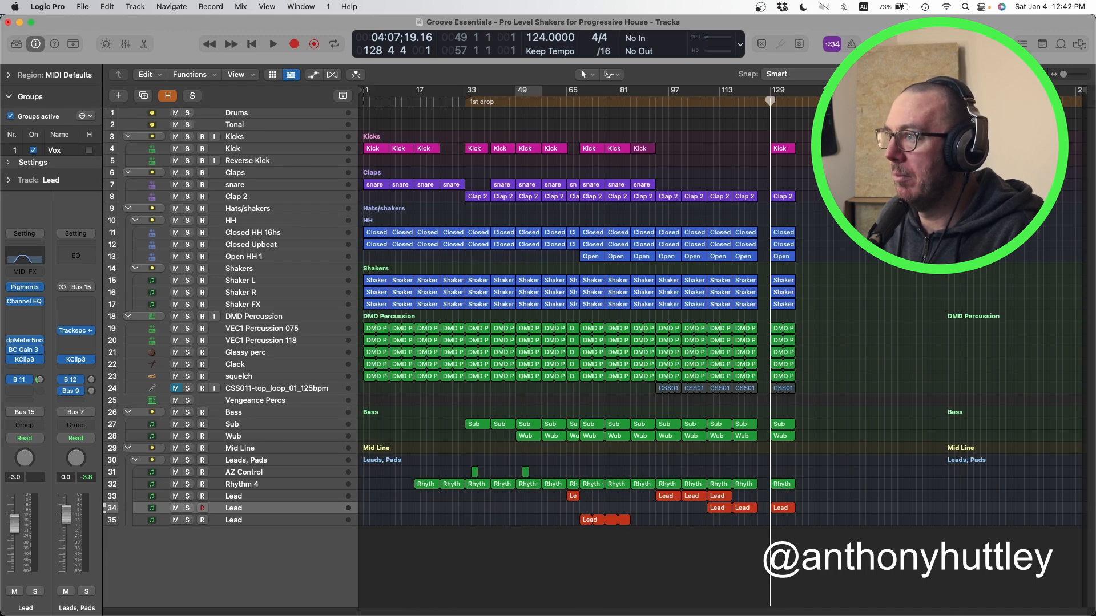
Delete the four CSS011 top loop regions in the breakdown, from bar 93 to bar 125.
left_click_drag(774, 140, 816, 523)
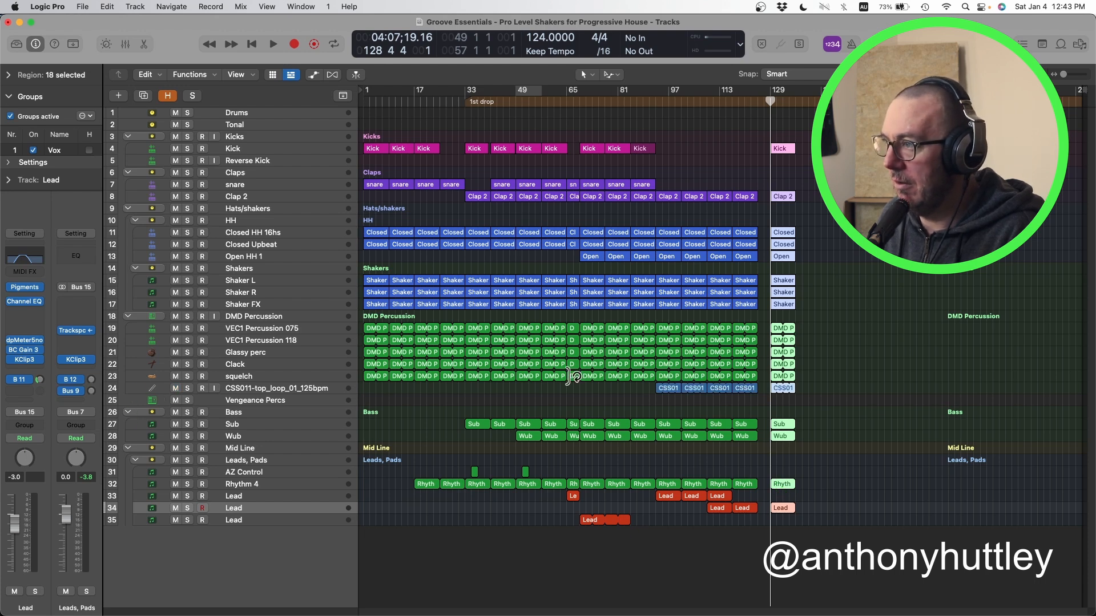
left_click_drag(645, 388, 727, 392)
key("Delete")
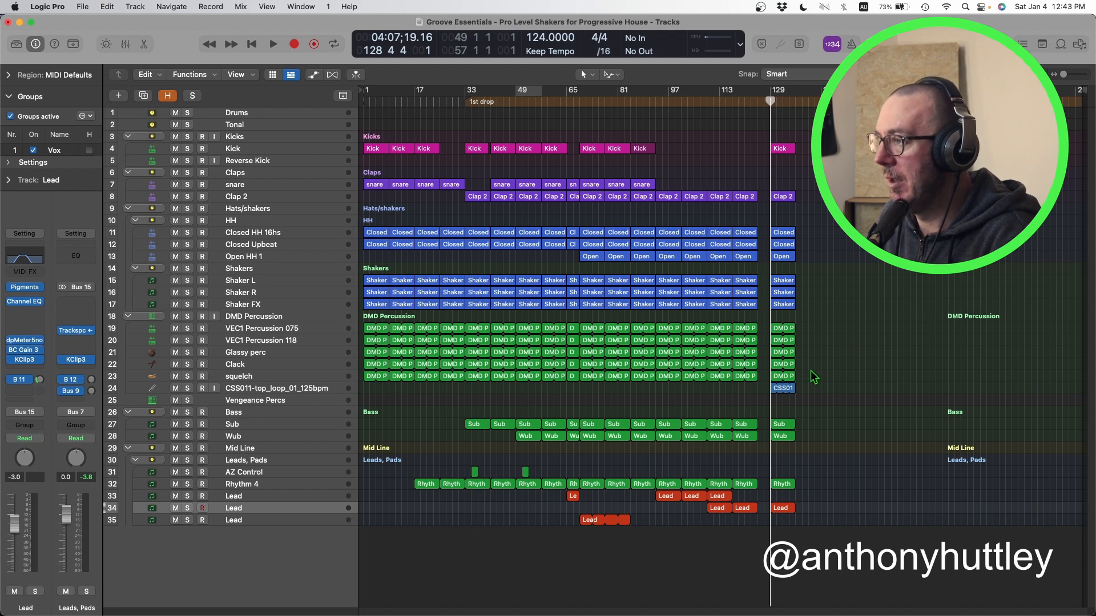
Copy the complete eight-bar section at bar 129, including the Kick and Lead, to bar 137.
left_click_drag(772, 126, 816, 505)
left_click(868, 491)
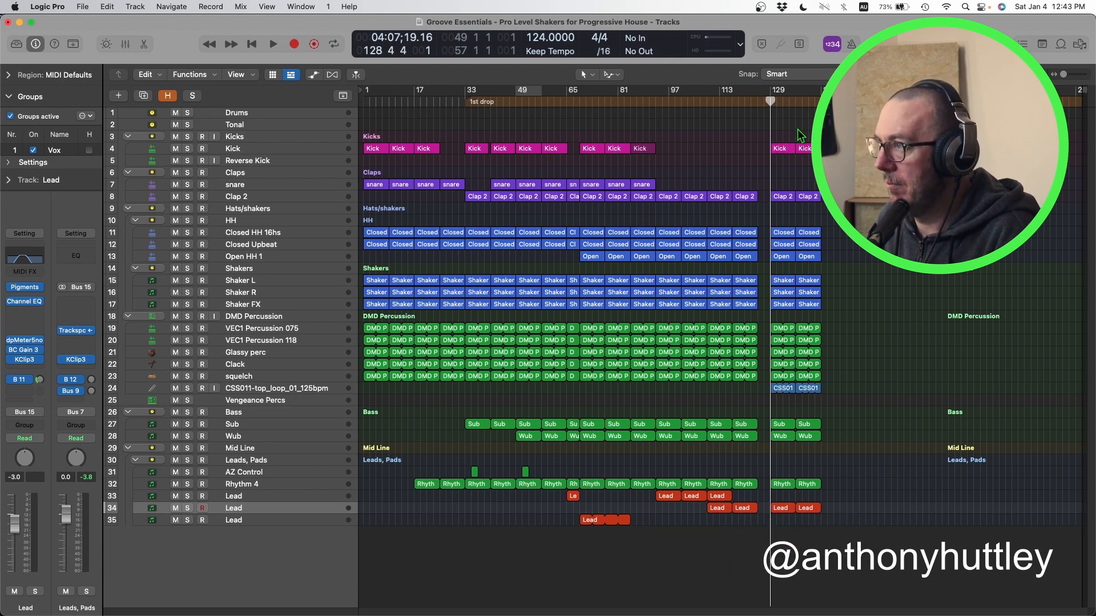
Copy the eight-bar section to bar 145 without the Lead, and to bar 153 without the Lead and Kick.
left_click_drag(798, 129, 836, 489)
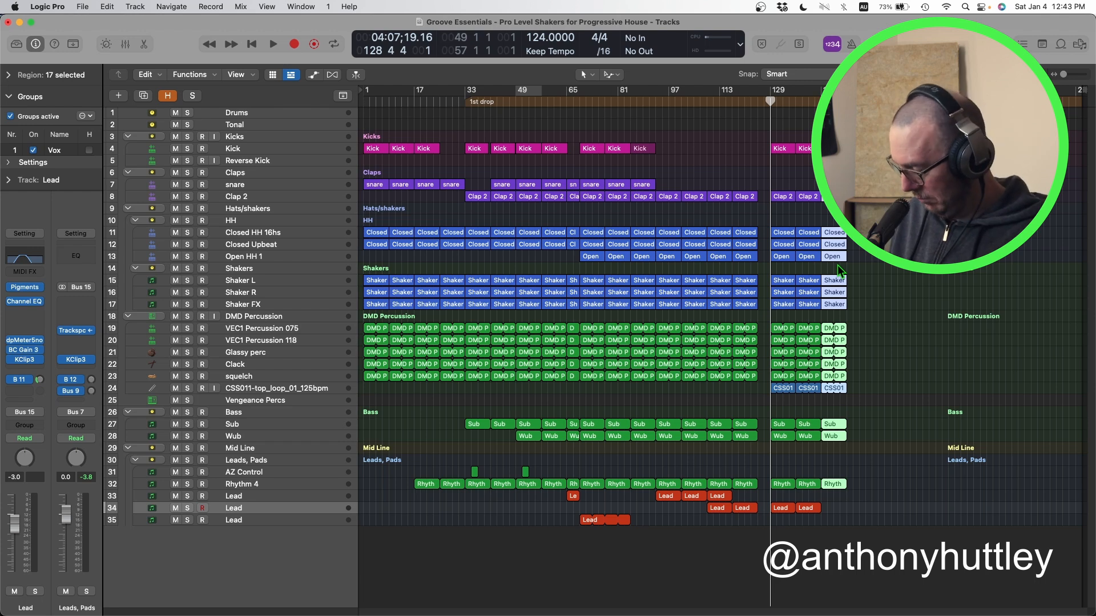
left_click_drag(827, 175, 859, 491)
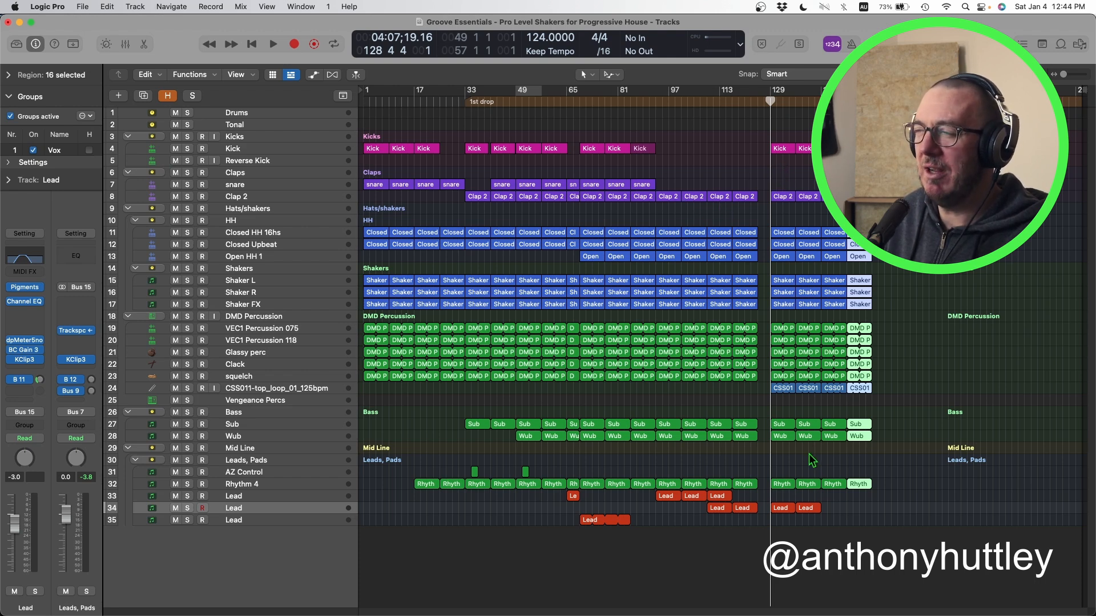
left_click(885, 478)
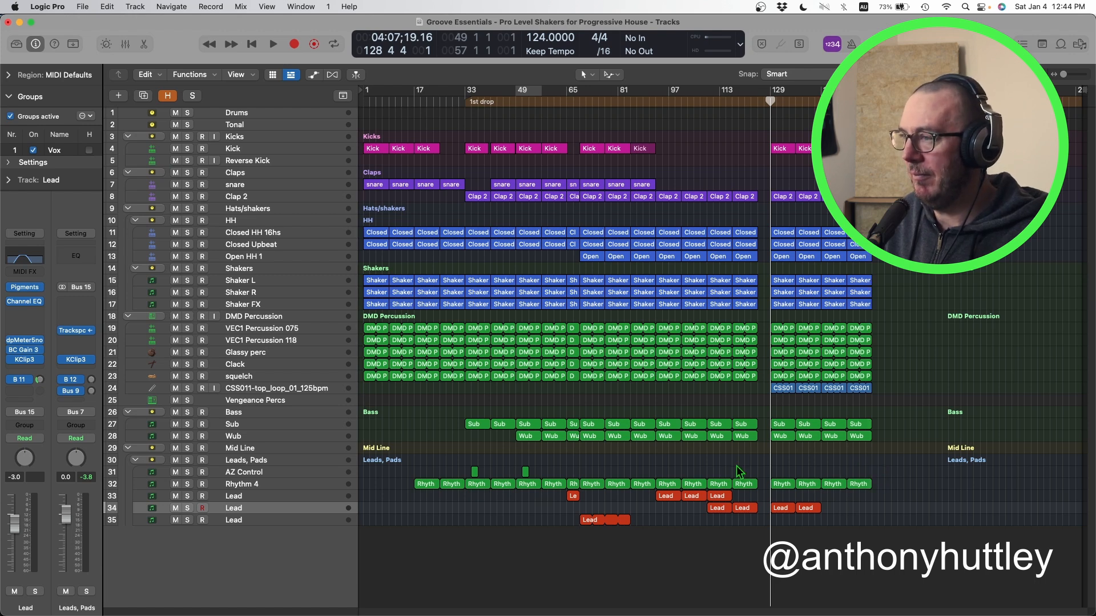
Recolor the four Sub regions in the breakdown, bars 93 to 117, to a darker green.
left_click_drag(642, 403, 739, 428)
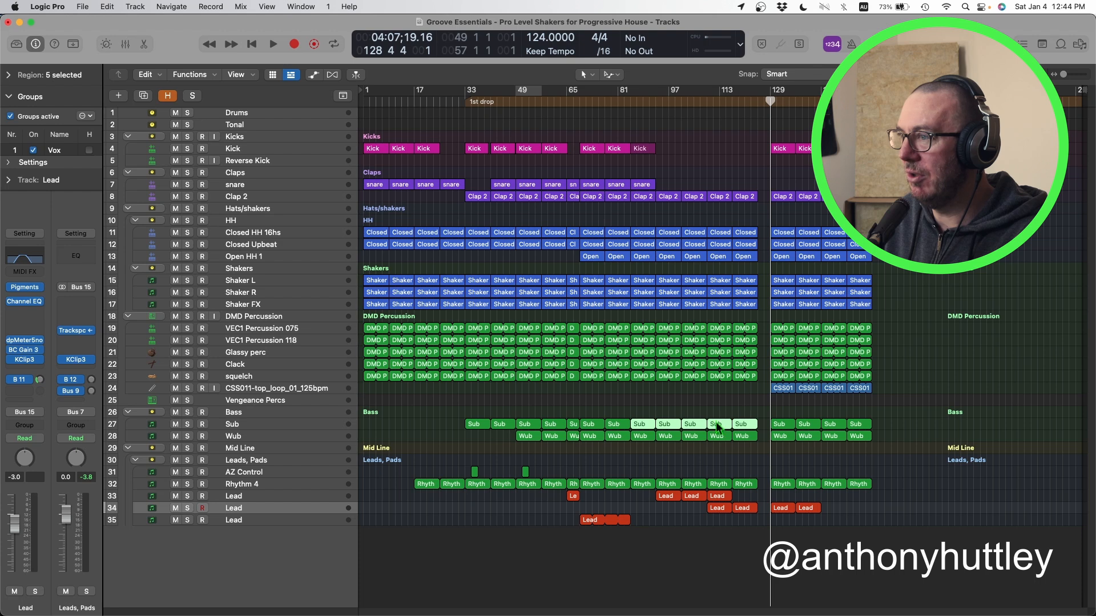
left_click_drag(665, 406, 743, 427)
right_click(668, 424)
key("Escape")
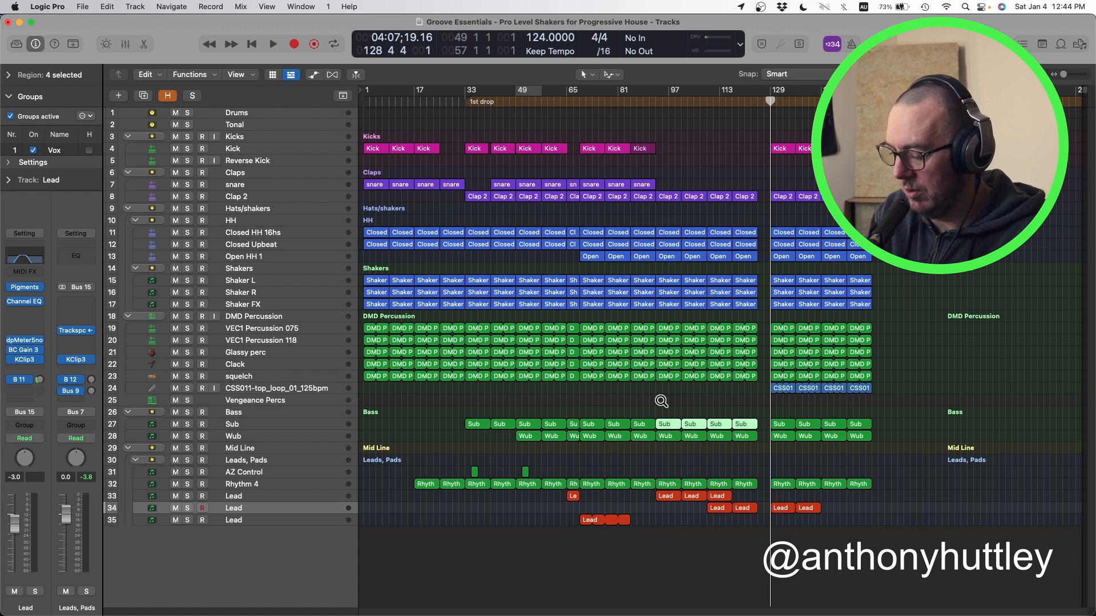
key("alt+c")
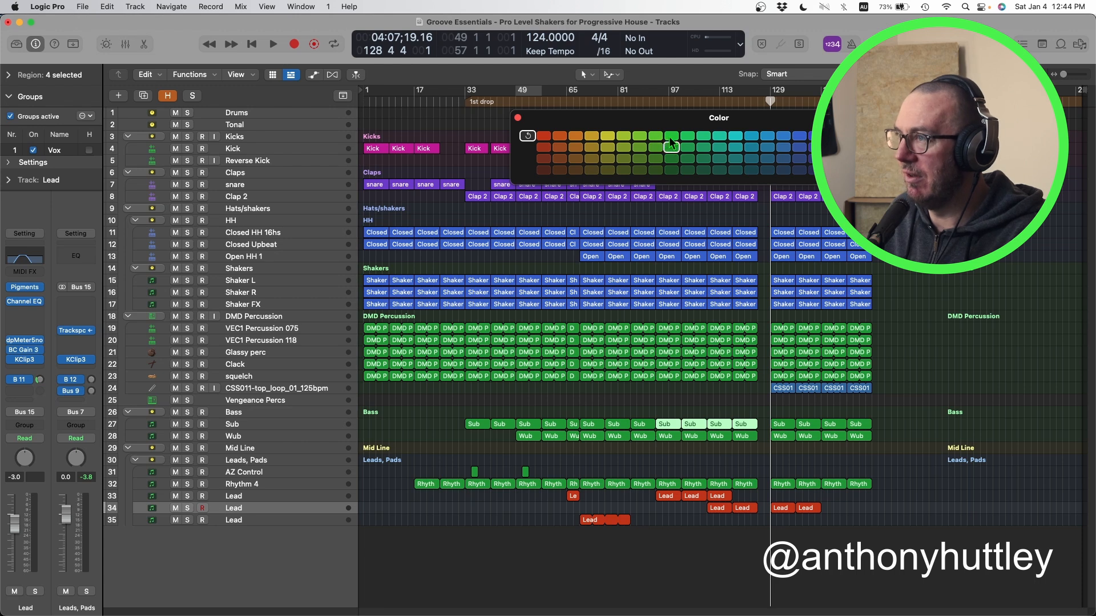
left_click(672, 158)
left_click(962, 408)
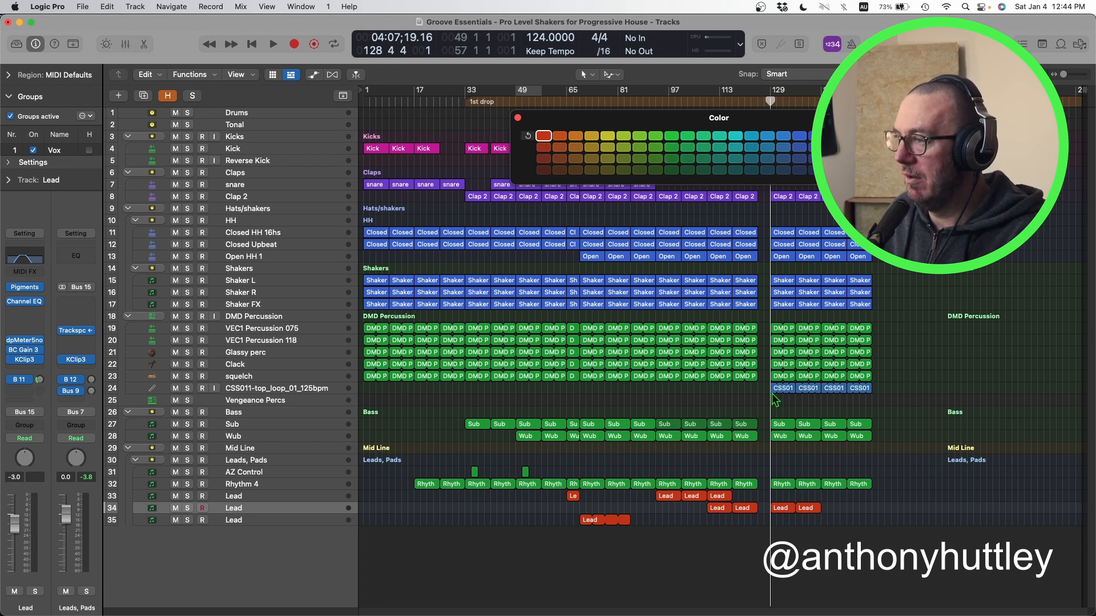
left_click(518, 117)
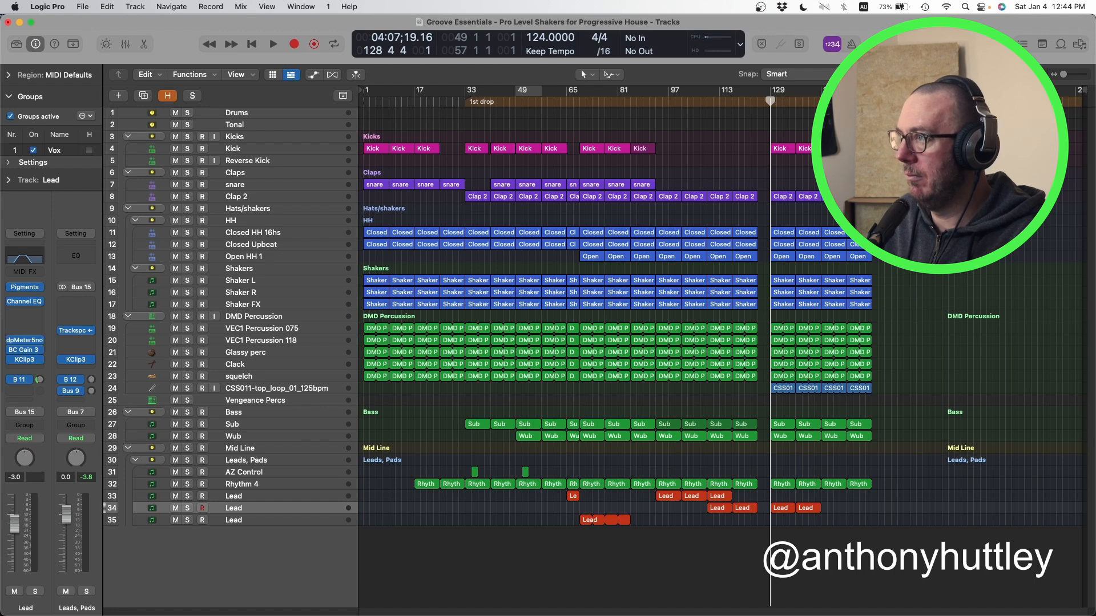
Copy the eight-bar section with the Kick but without the Lead to bar 161.
left_click(832, 347)
left_click_drag(833, 222, 883, 488)
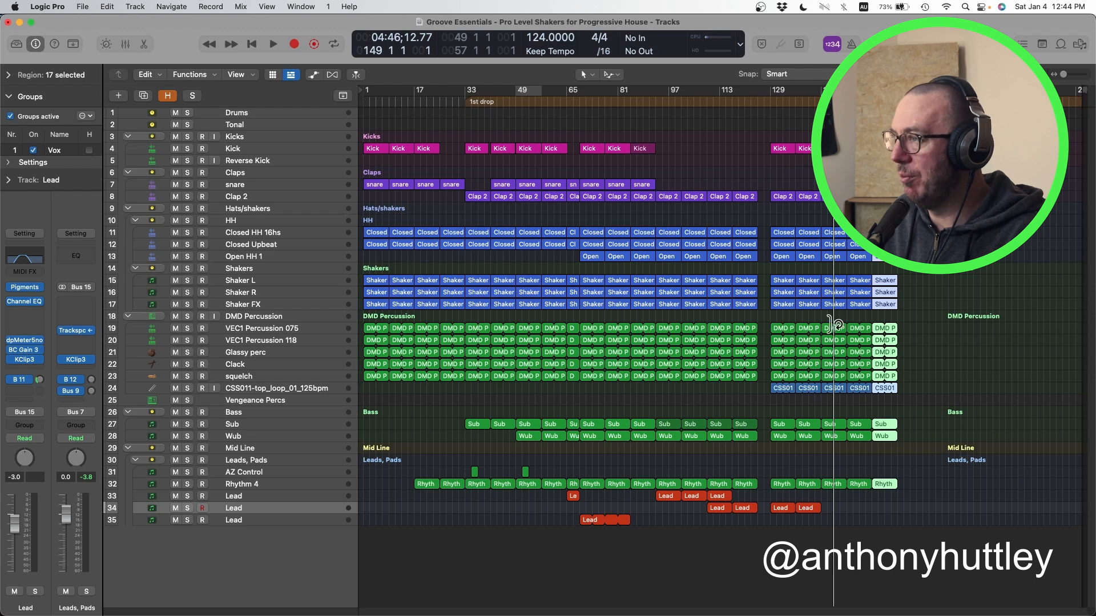
Recolor the four Sub regions at bars 129, 137, 145 and 153 to the same darker green.
left_click_drag(780, 412, 854, 428)
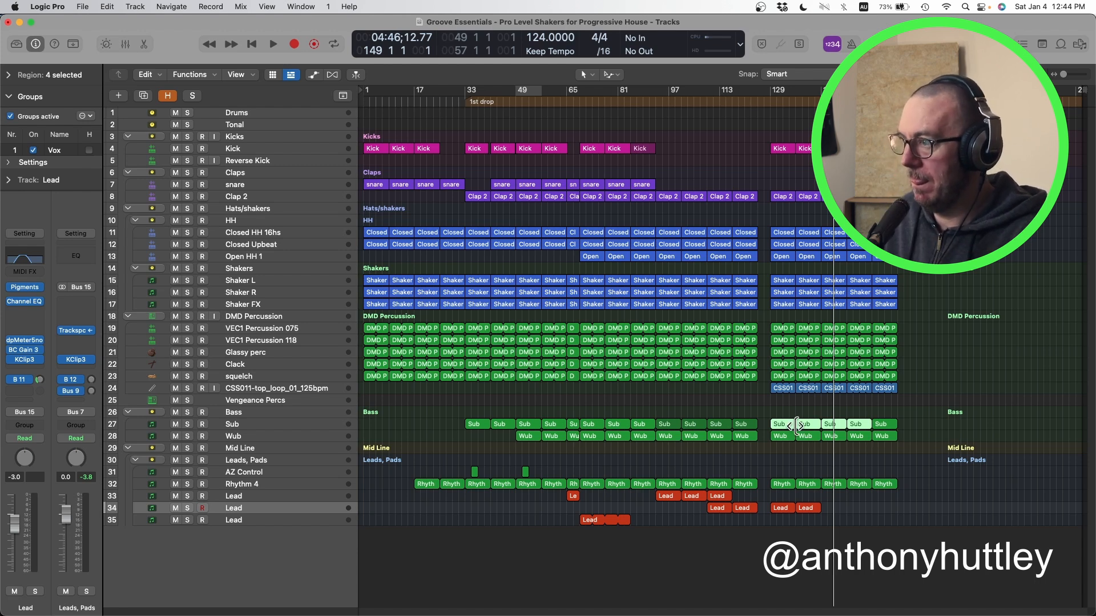
key("alt+c")
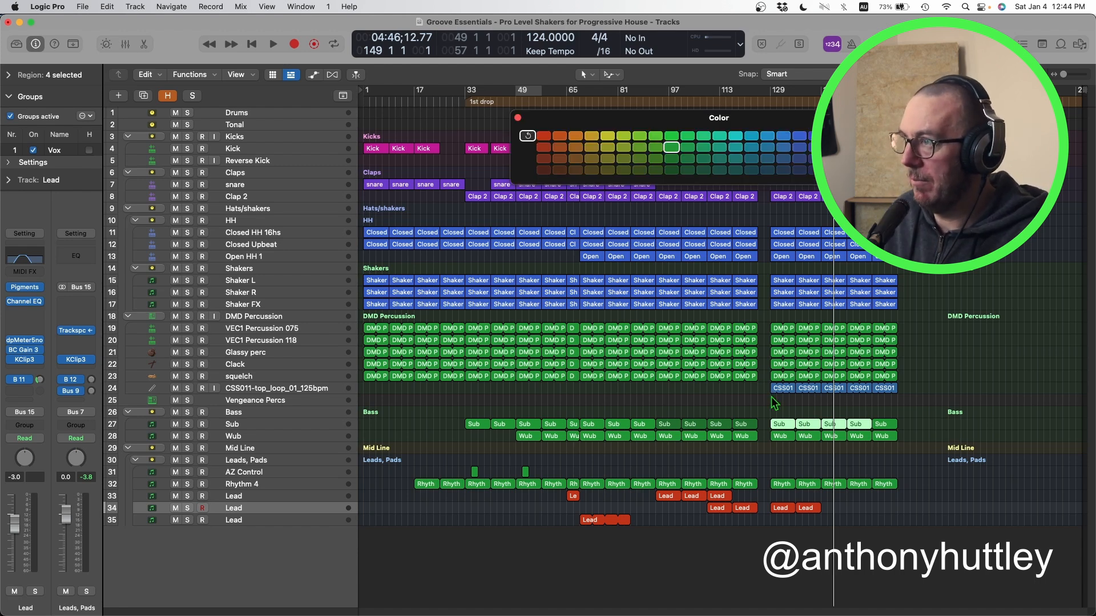
left_click(671, 159)
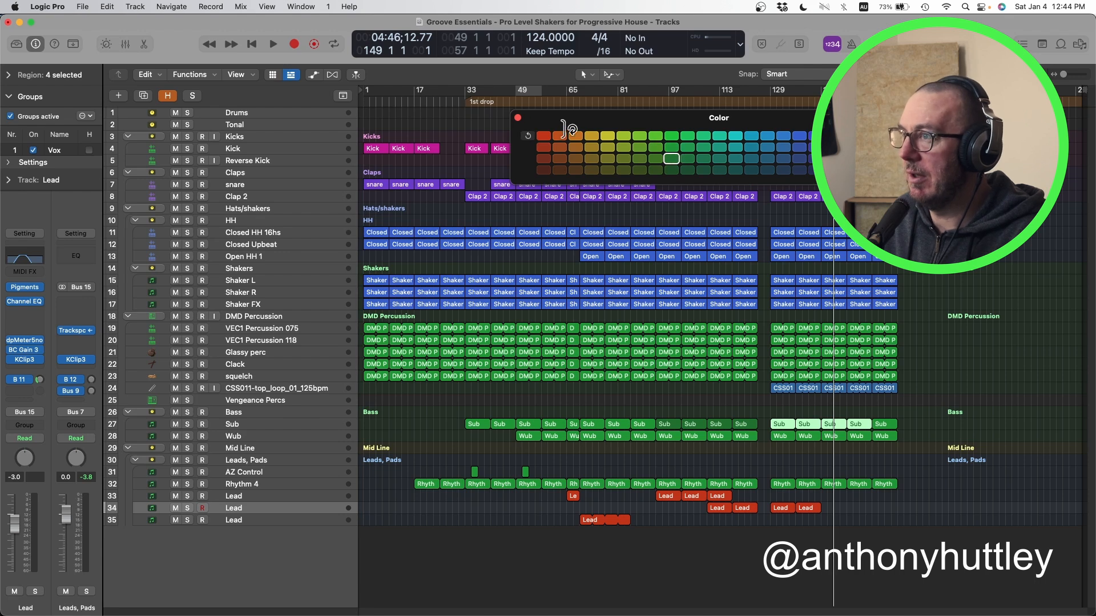
left_click(503, 119)
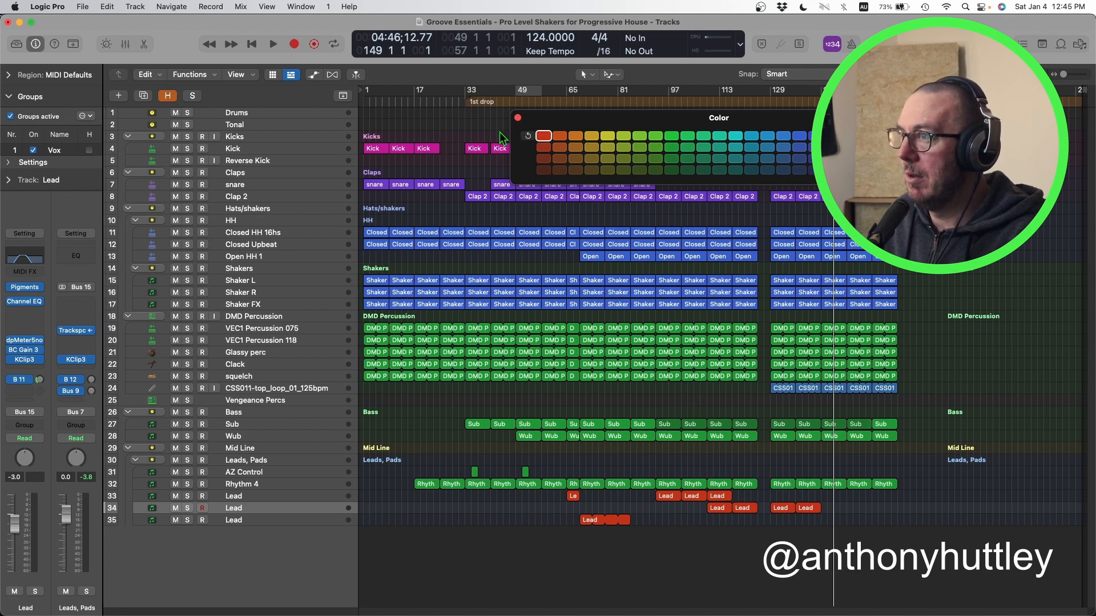
left_click(518, 117)
Copy all the regions of the eight-bar section at bar 161 to bar 169.
left_click(882, 425)
left_click(874, 135)
left_click_drag(873, 134, 965, 435)
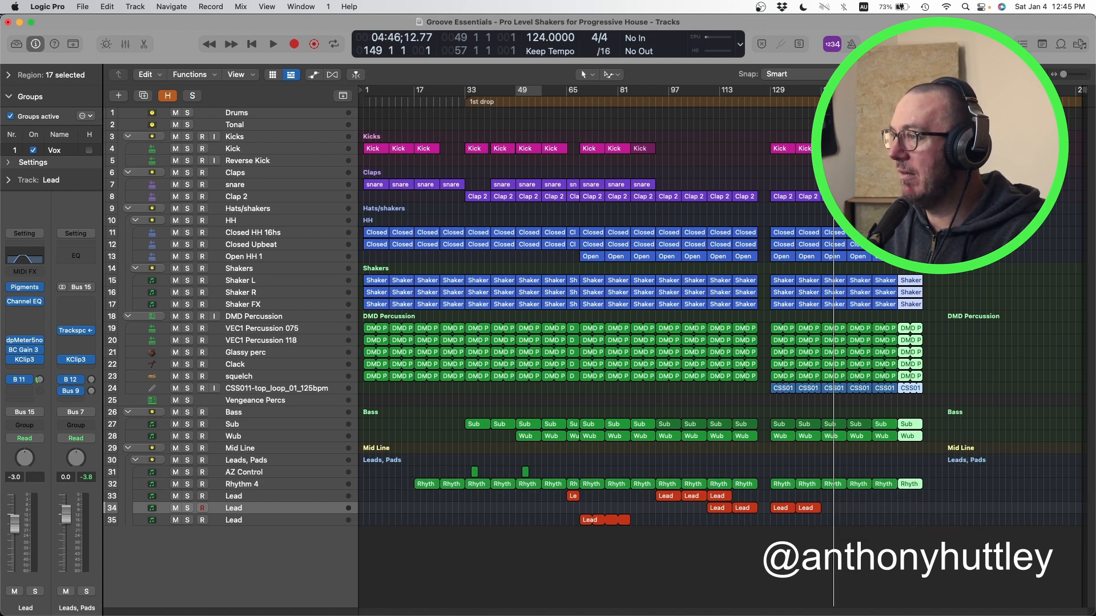
key("z")
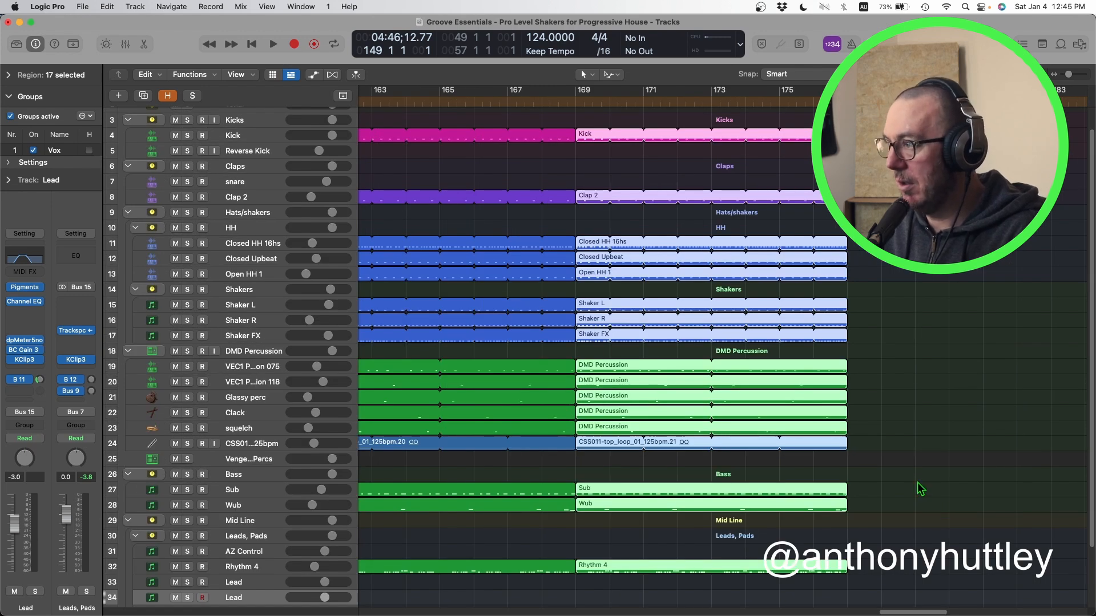
key("z")
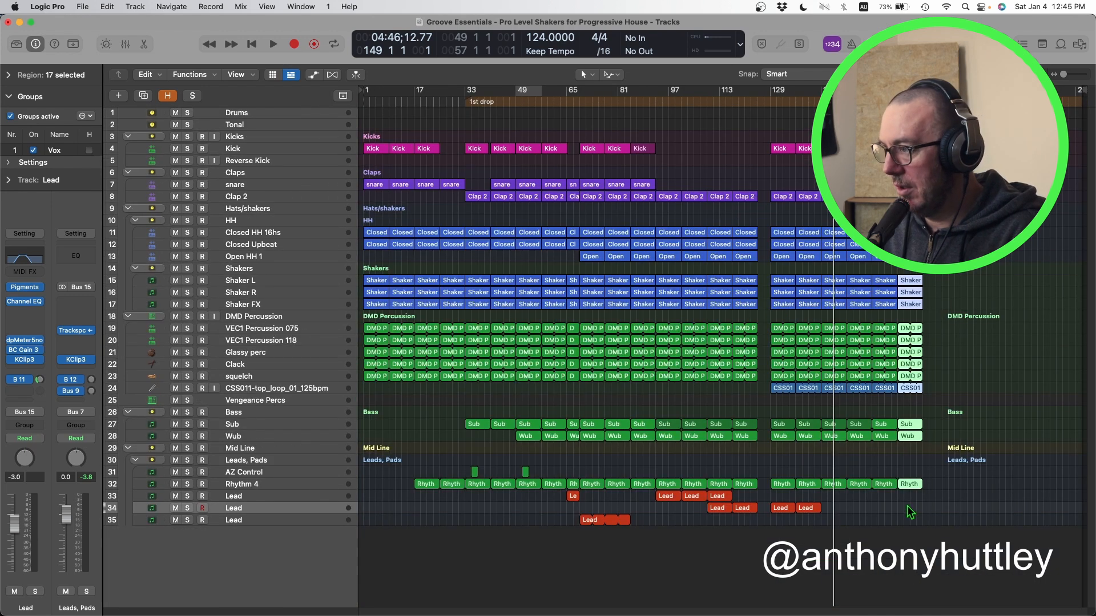
Copy the two eight-bar sections at bars 161 and 169 to bars 177 and 185, extending the arrangement to bar 193.
left_click_drag(872, 264, 954, 507)
left_click_drag(888, 484, 1051, 448)
left_click(990, 336)
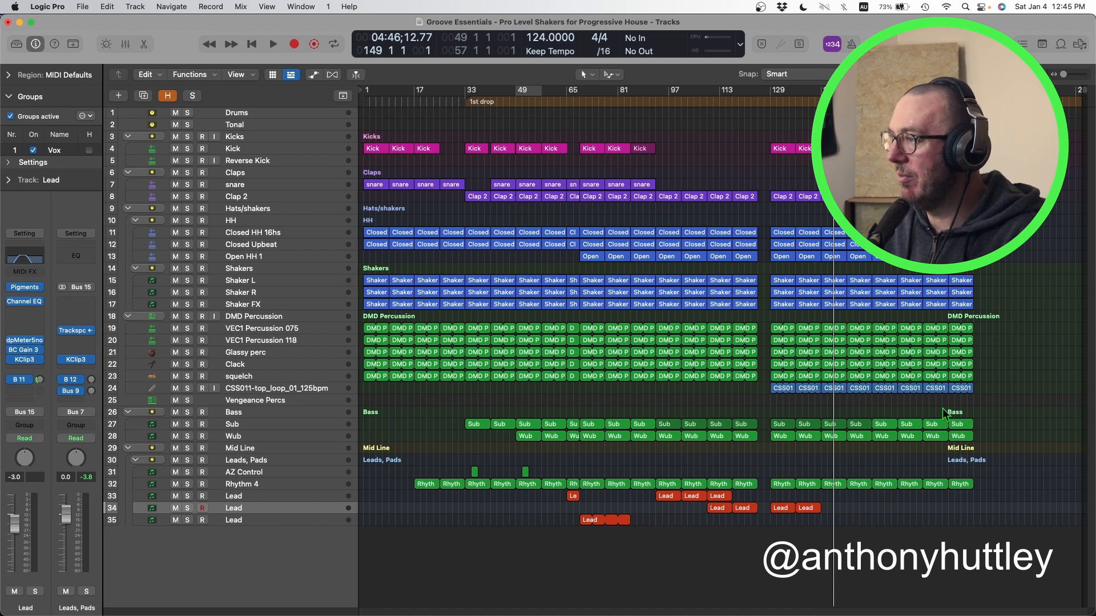
Thin out the outro by deleting the Wub regions from bar 169 onward and the Sub regions from bar 177 onward.
left_click_drag(994, 438, 907, 439)
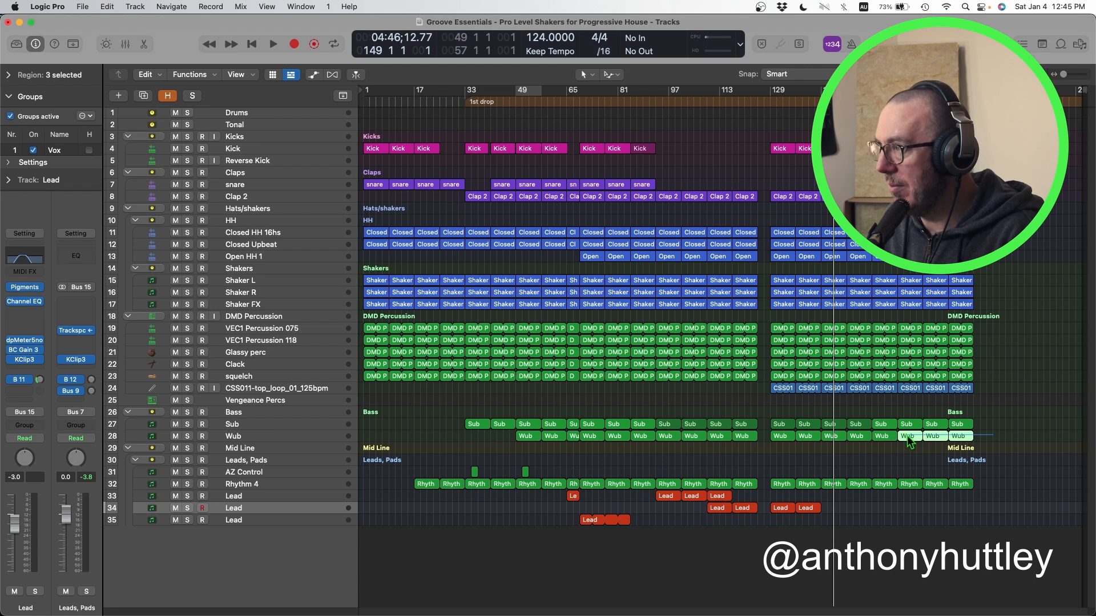
key("Delete")
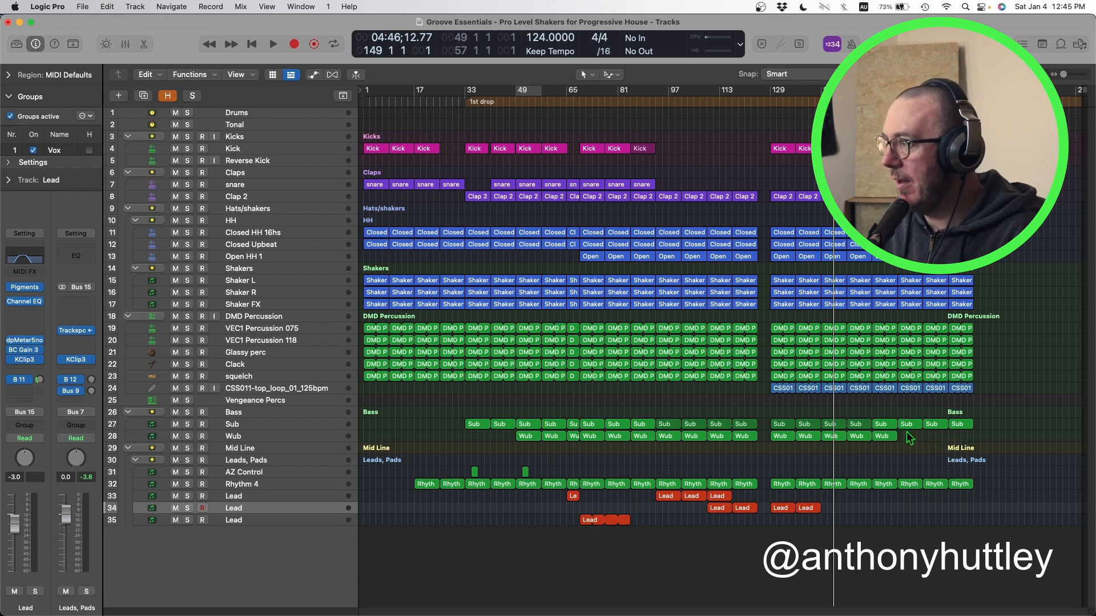
left_click(969, 425)
key("Delete")
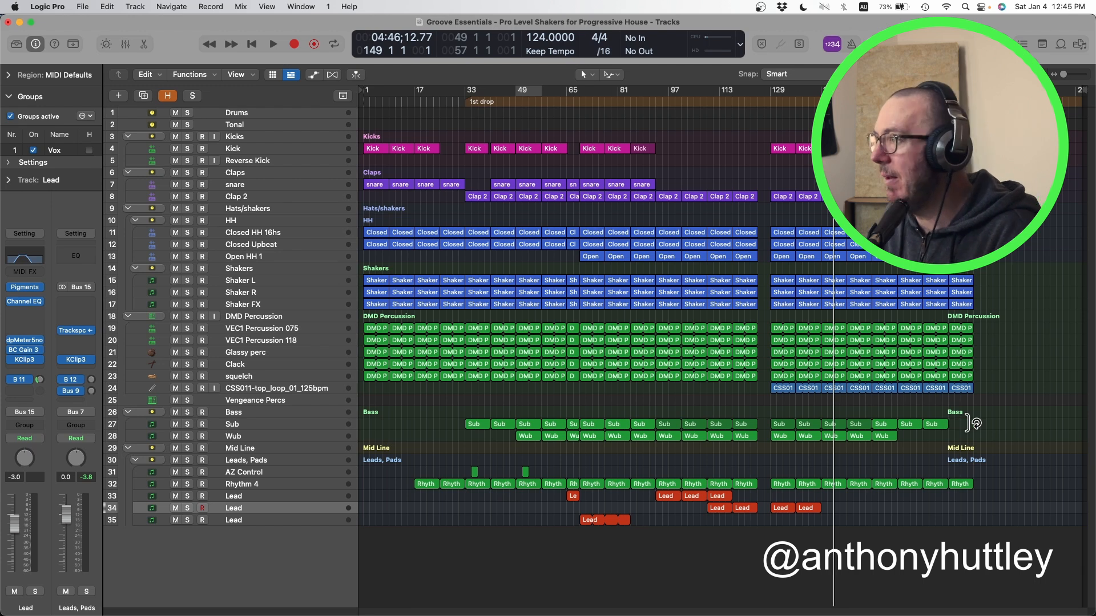
left_click(933, 428)
key("Delete")
Recolor the Kick regions at bars 1 and 185 to a darker magenta and move the playhead to bar 193.
left_click(935, 150)
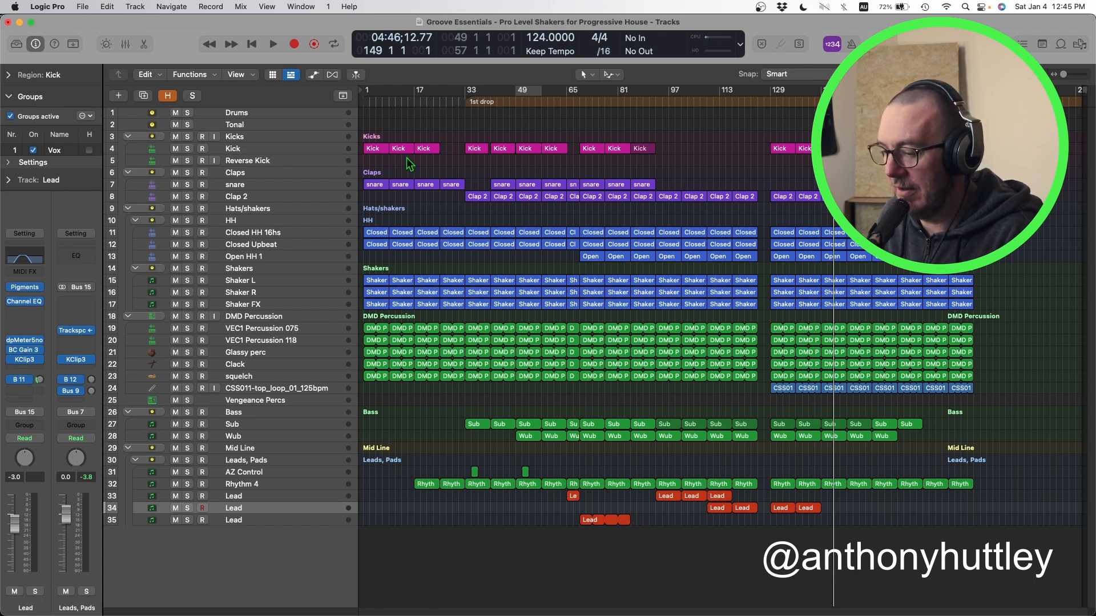
left_click(368, 163)
left_click(372, 148)
left_click(959, 149, "shift")
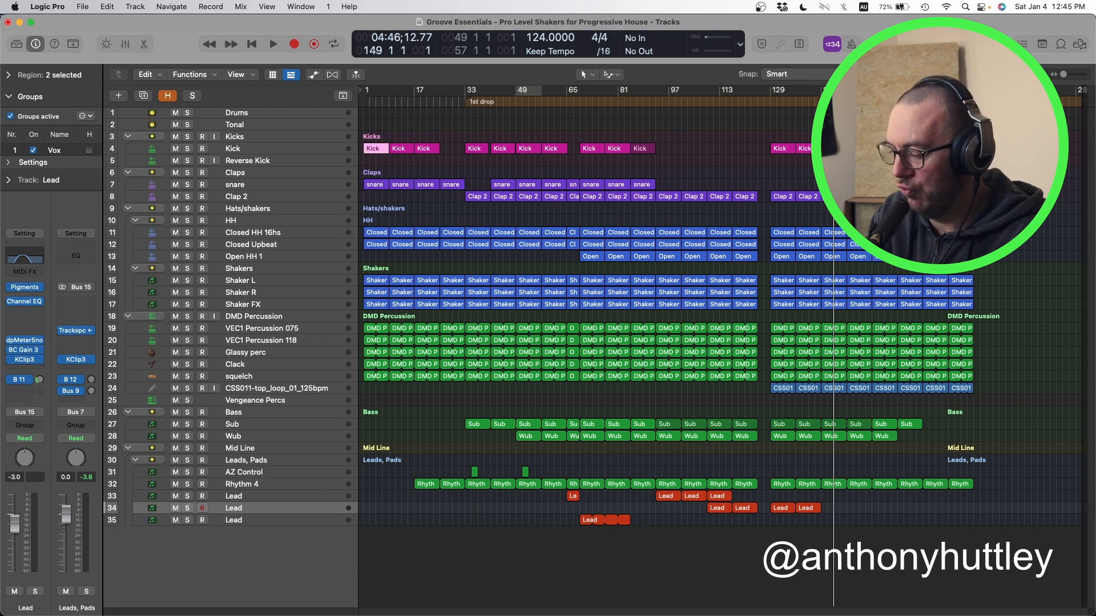
key("alt+c")
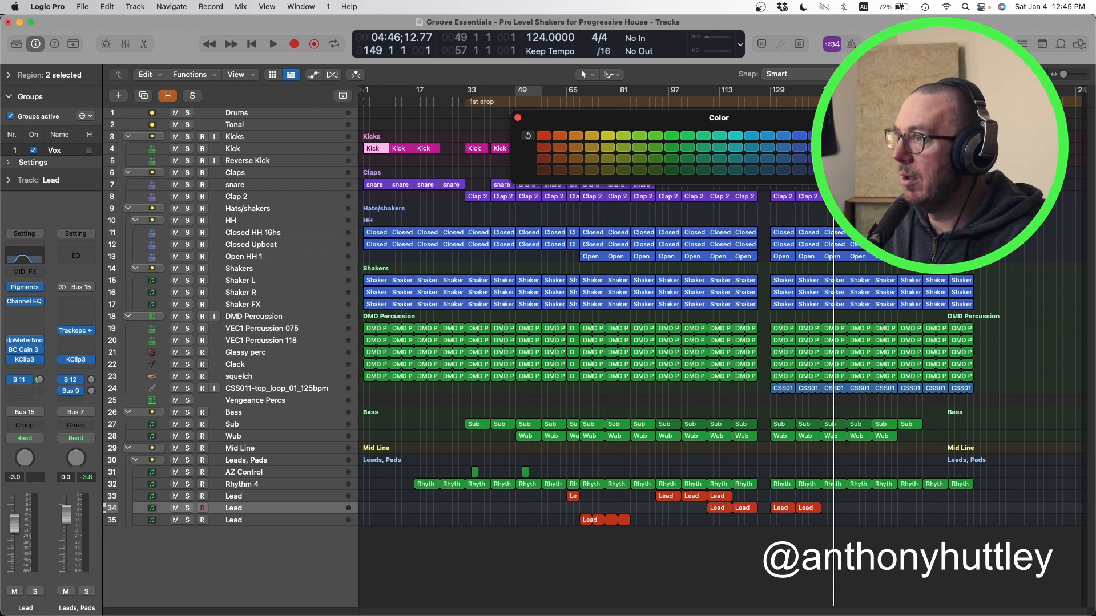
left_click(518, 118)
left_click(548, 123)
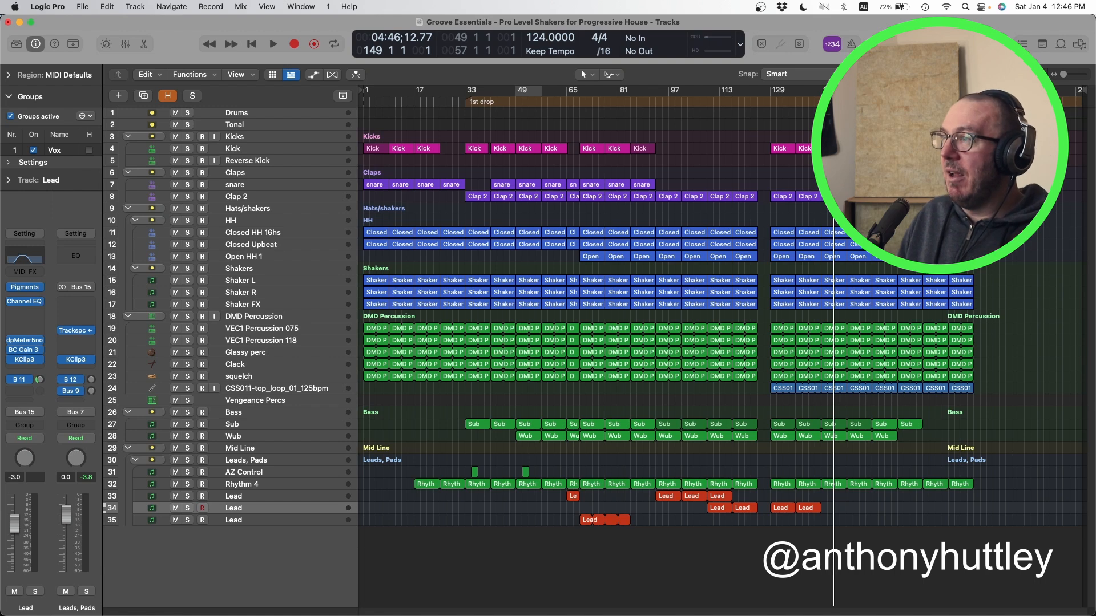
left_click(972, 102)
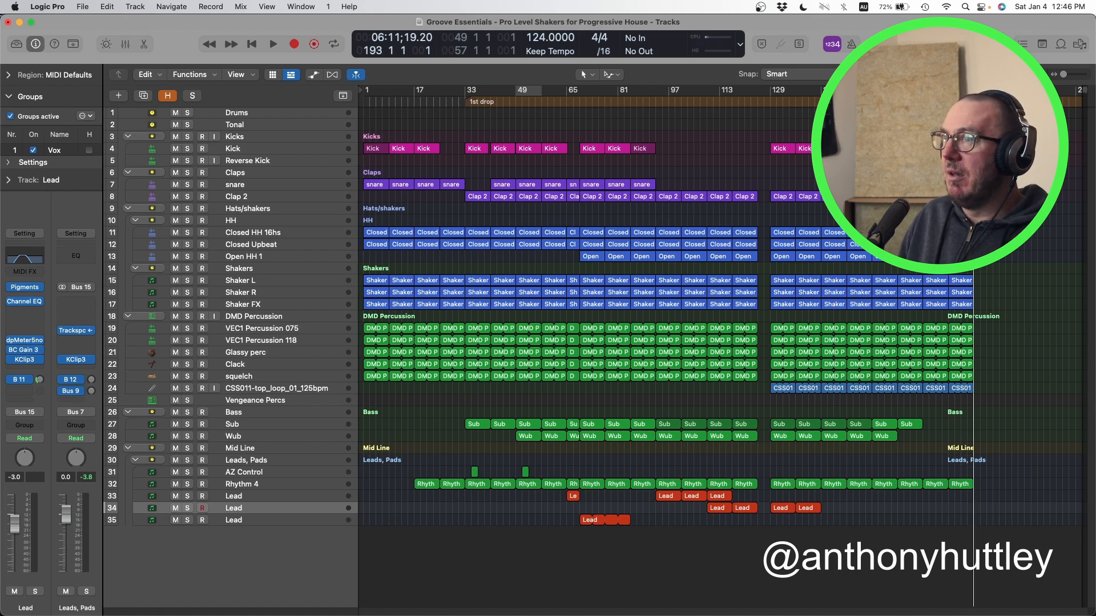